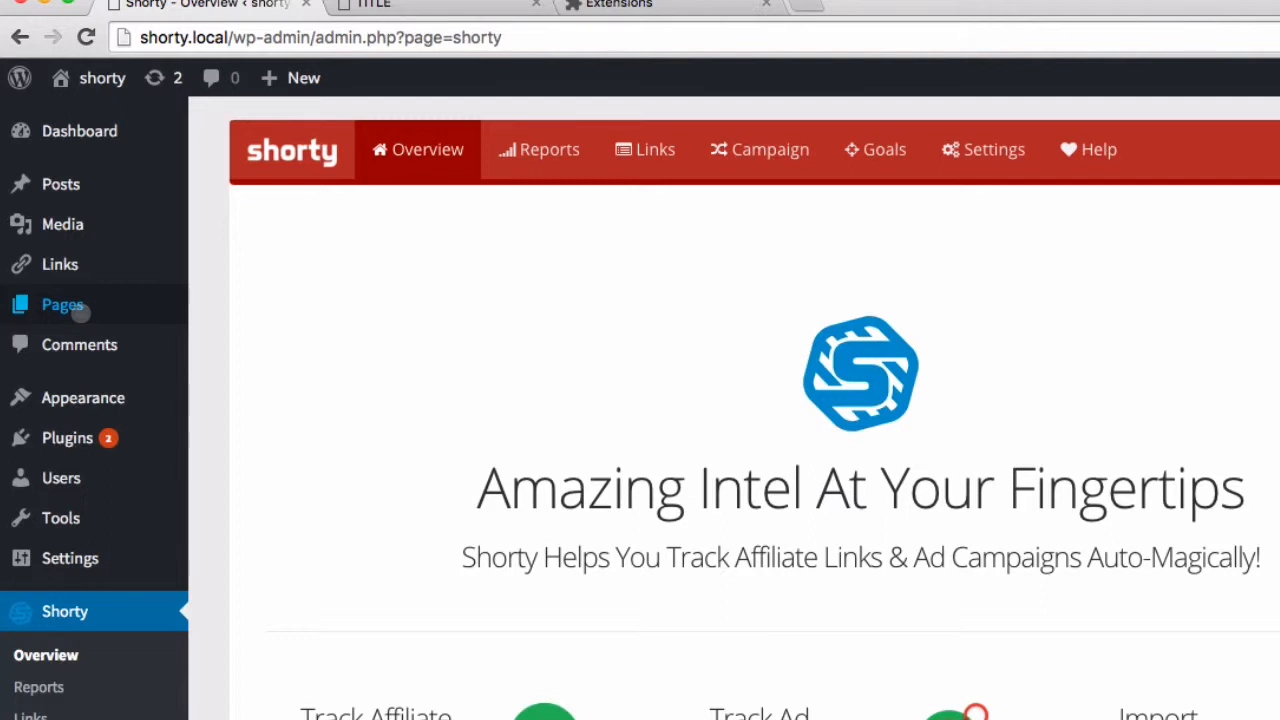
Add a new WordPress page titled "Thank You for Subscribing!"
mouse_move(80, 313)
left_click(190, 318)
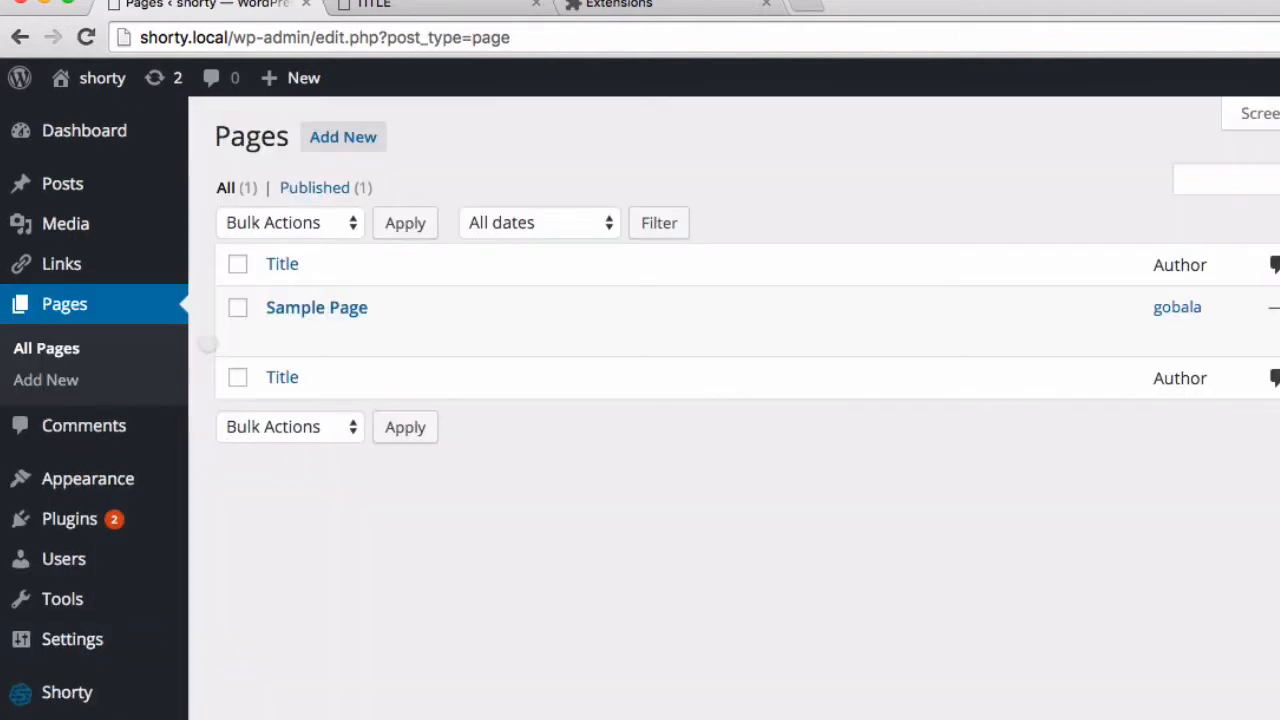
left_click(352, 144)
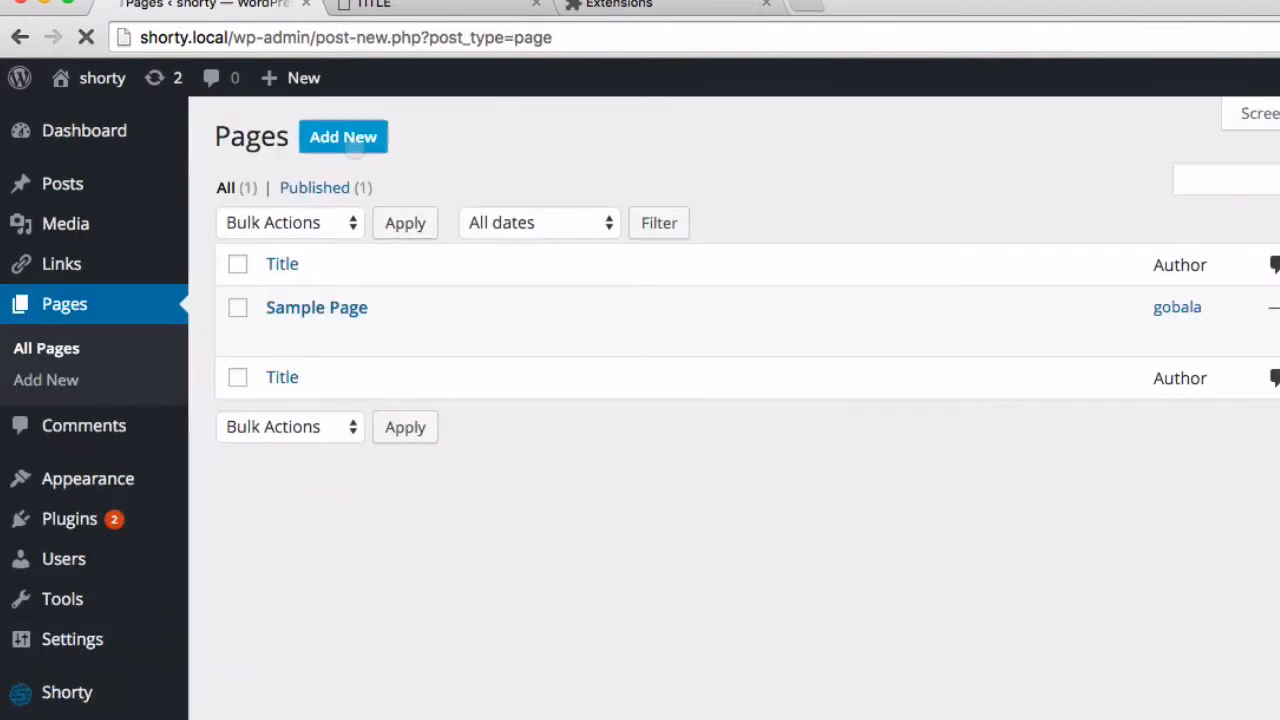
left_click(367, 202)
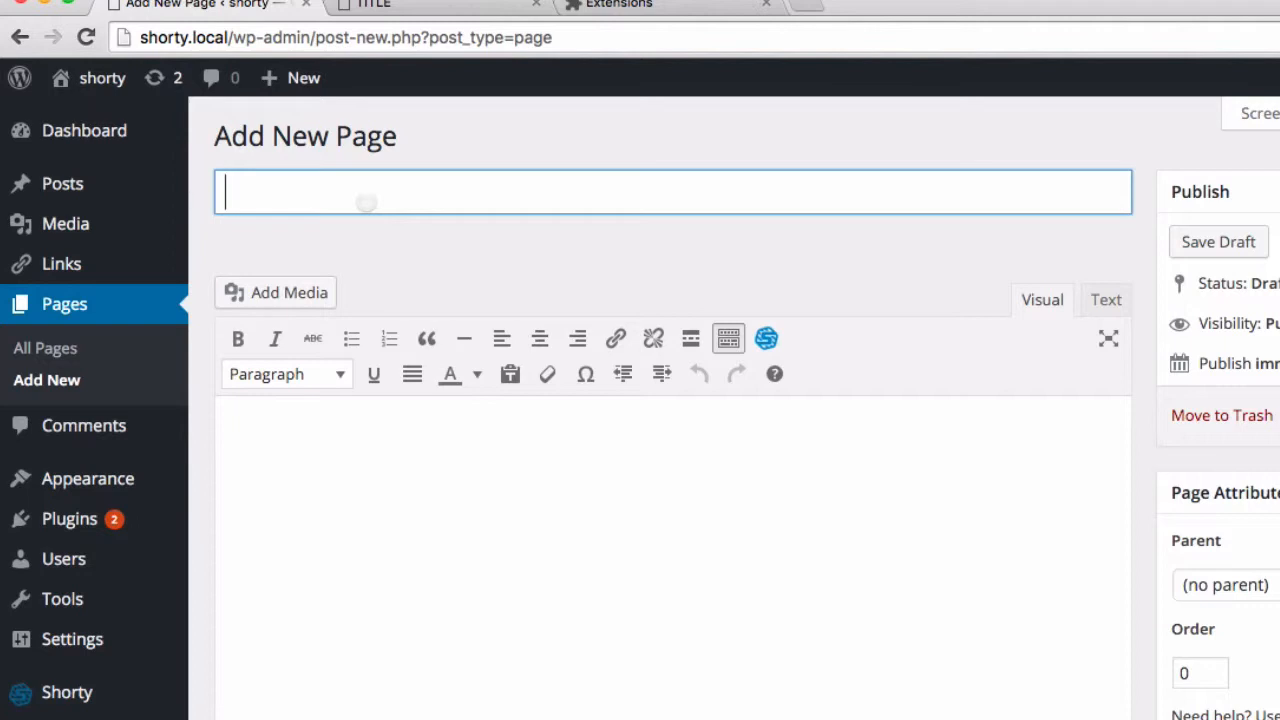
type("Thank")
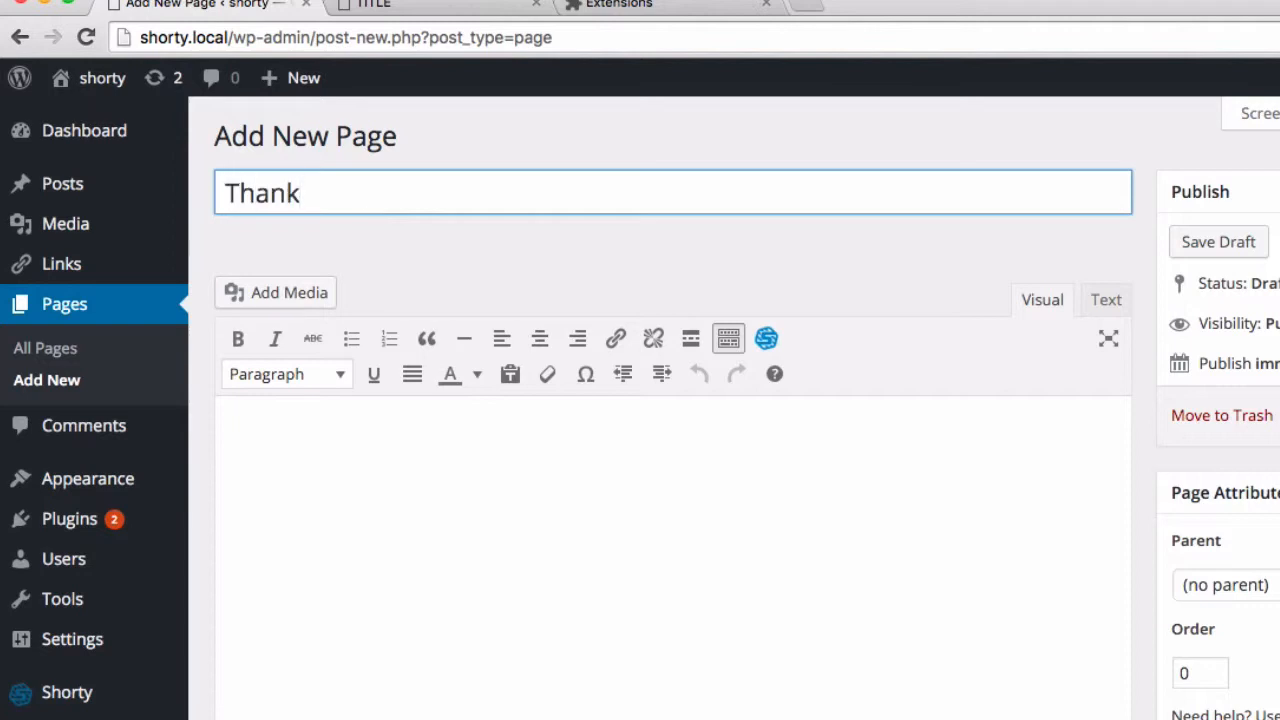
type(" You for Subscri")
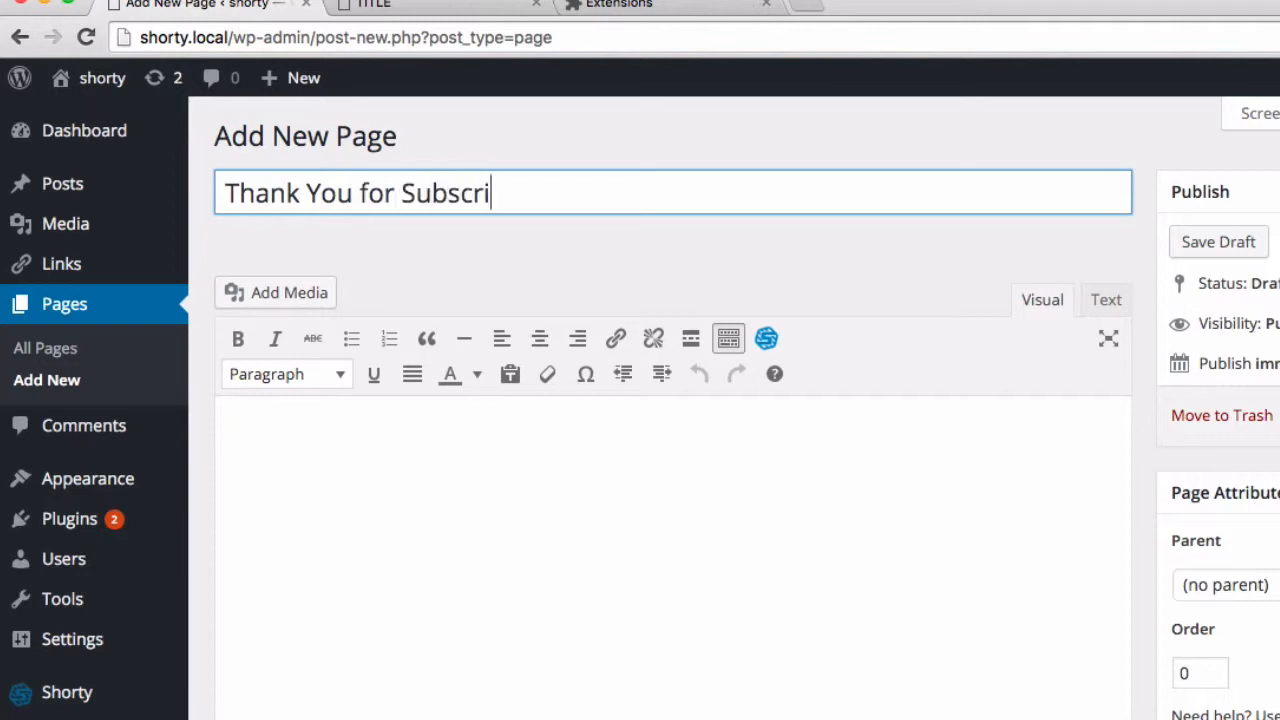
type("bing!")
Write "Text yahoo thanks dude!" and a second paragraph "Please check your email for the good stuff." in the page body and publish it
left_click(235, 518)
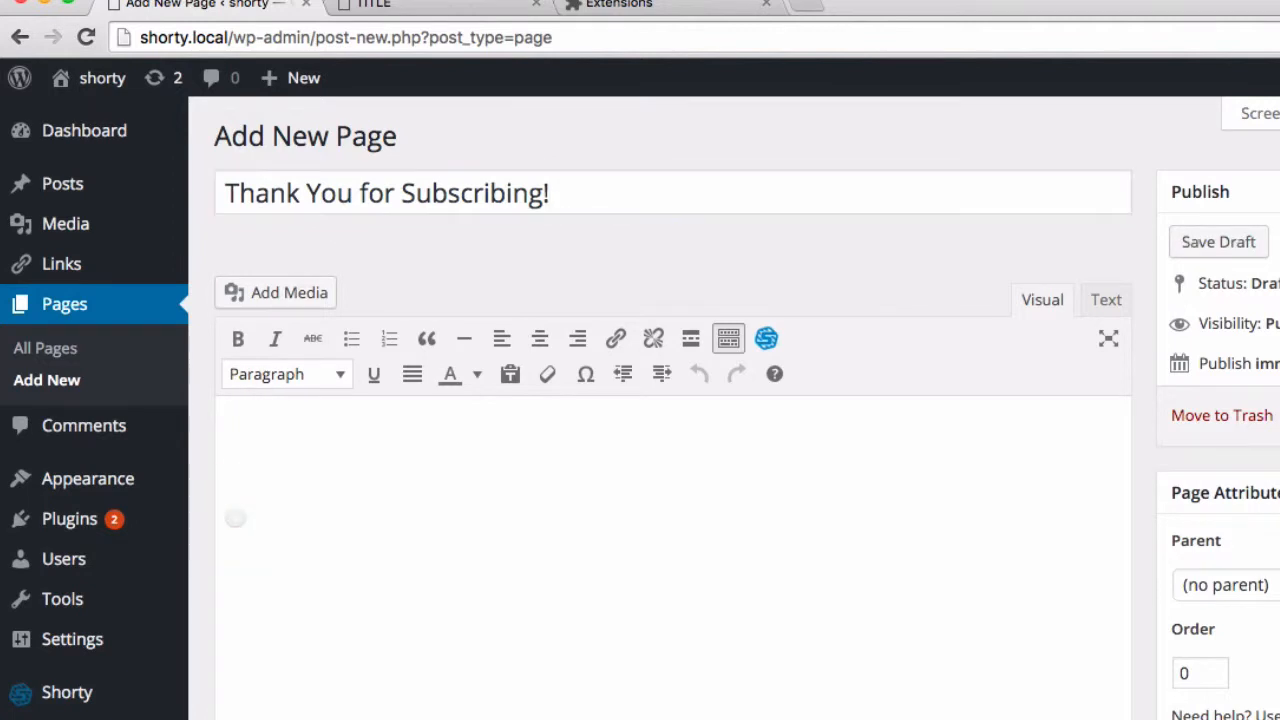
type("Text ")
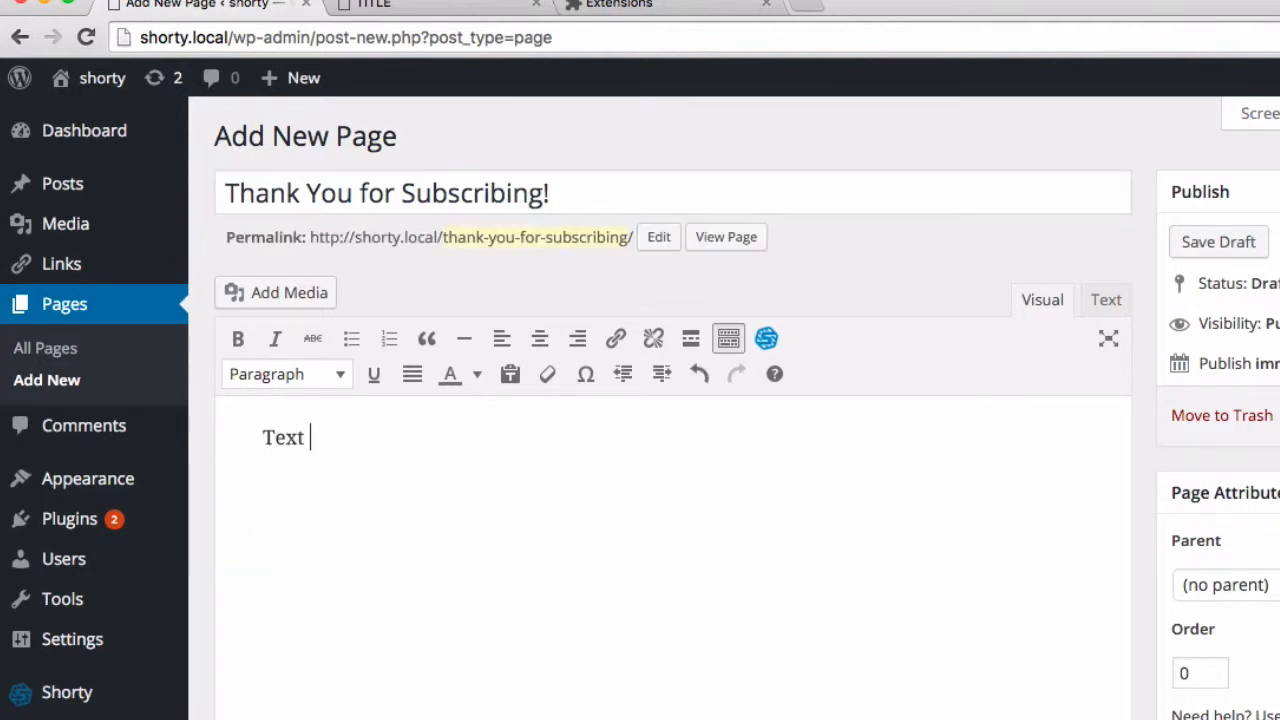
type("yahoo thanks dude")
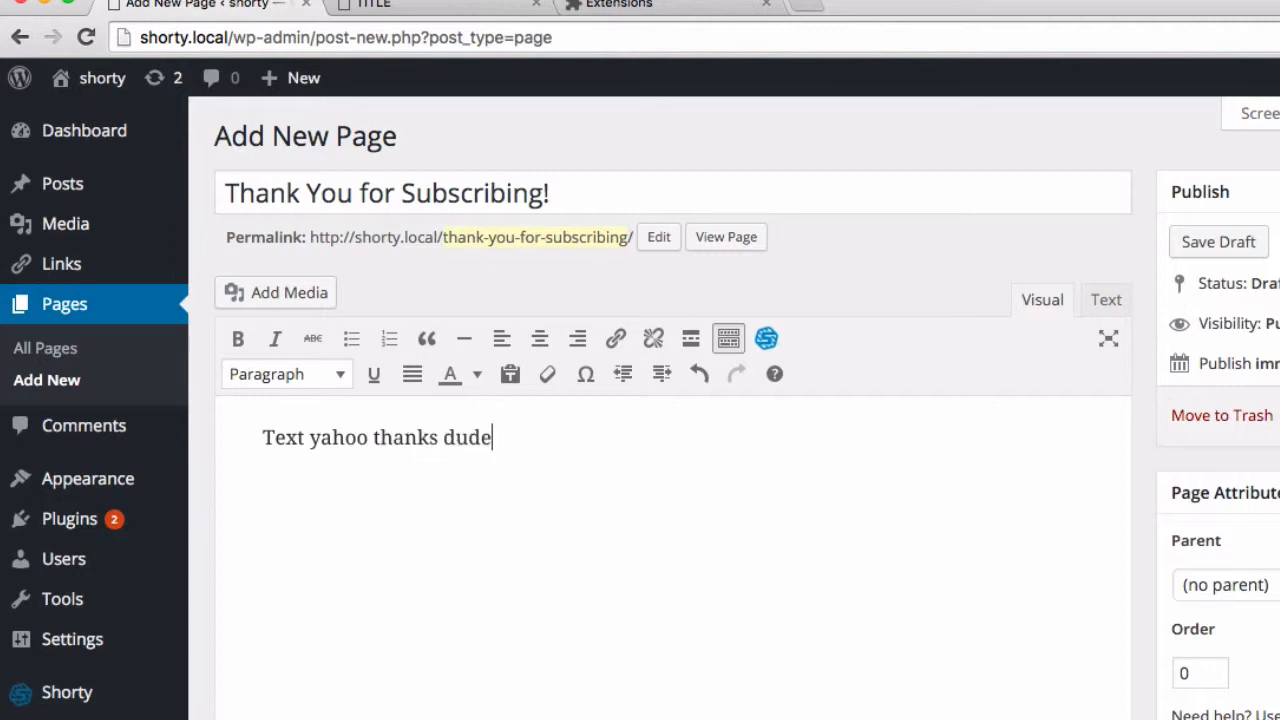
type("!")
key("Return")
type("Please che")
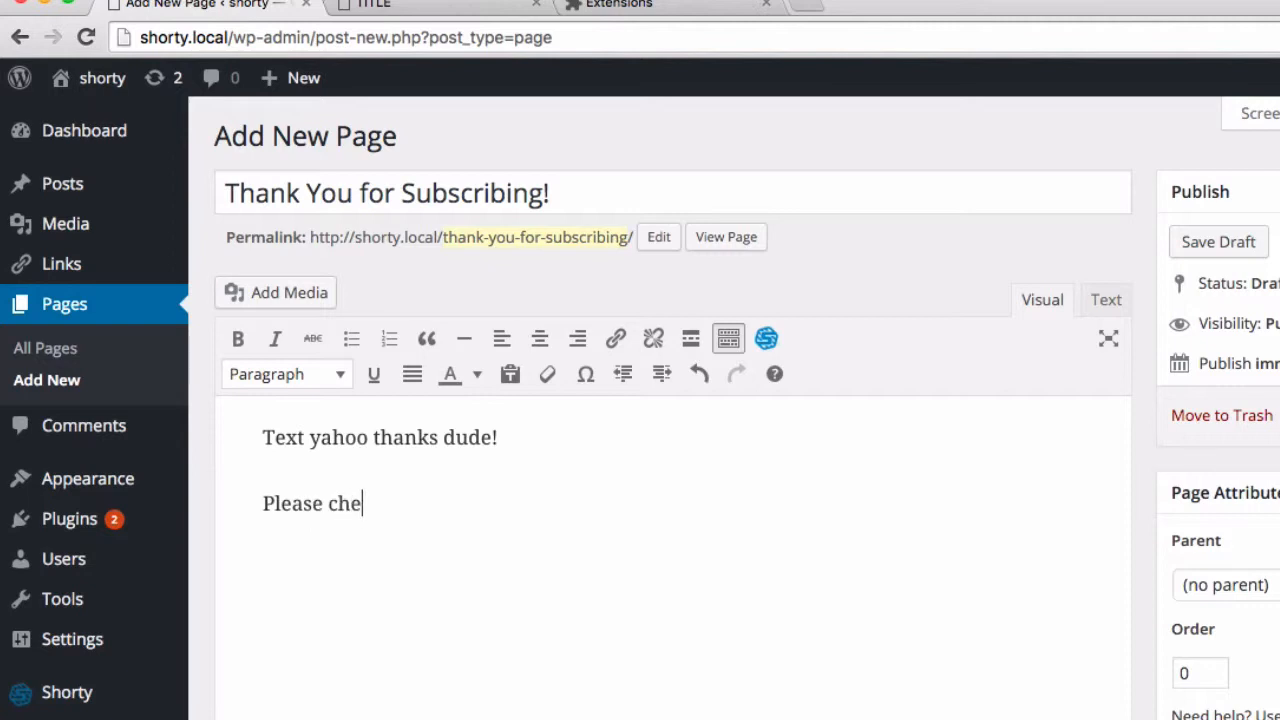
type("ck your email for ")
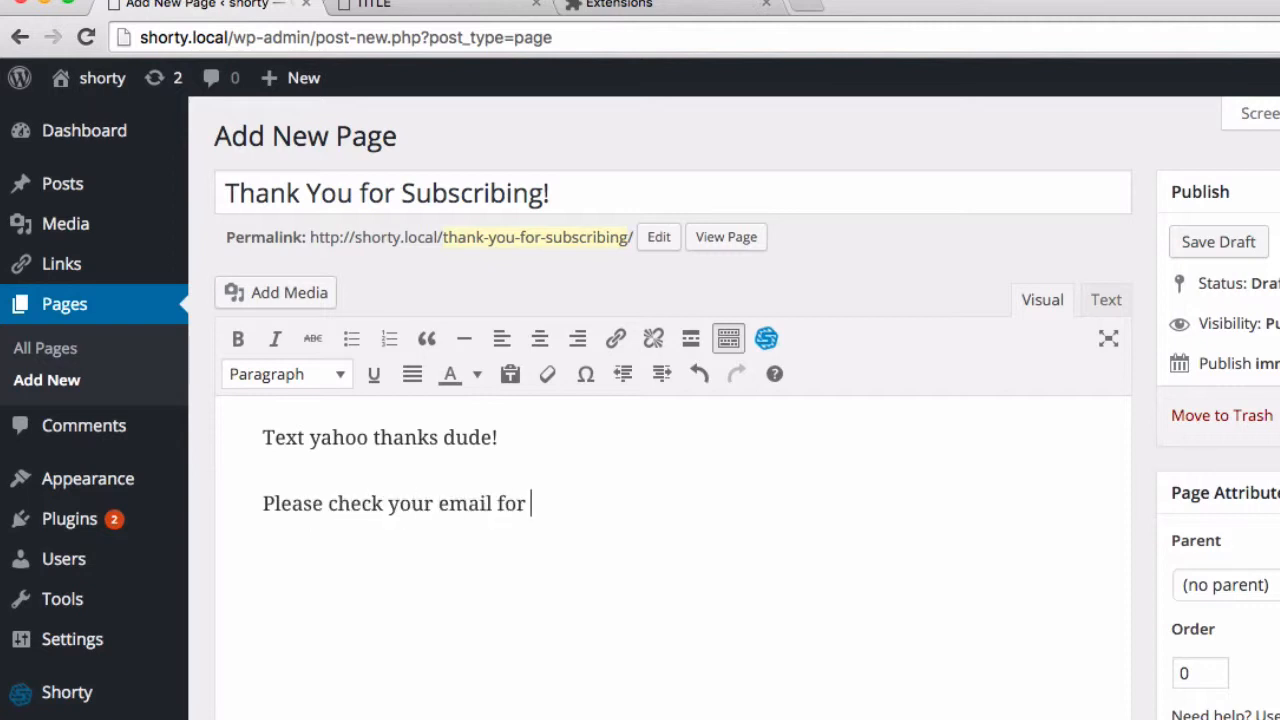
type("the good stuff")
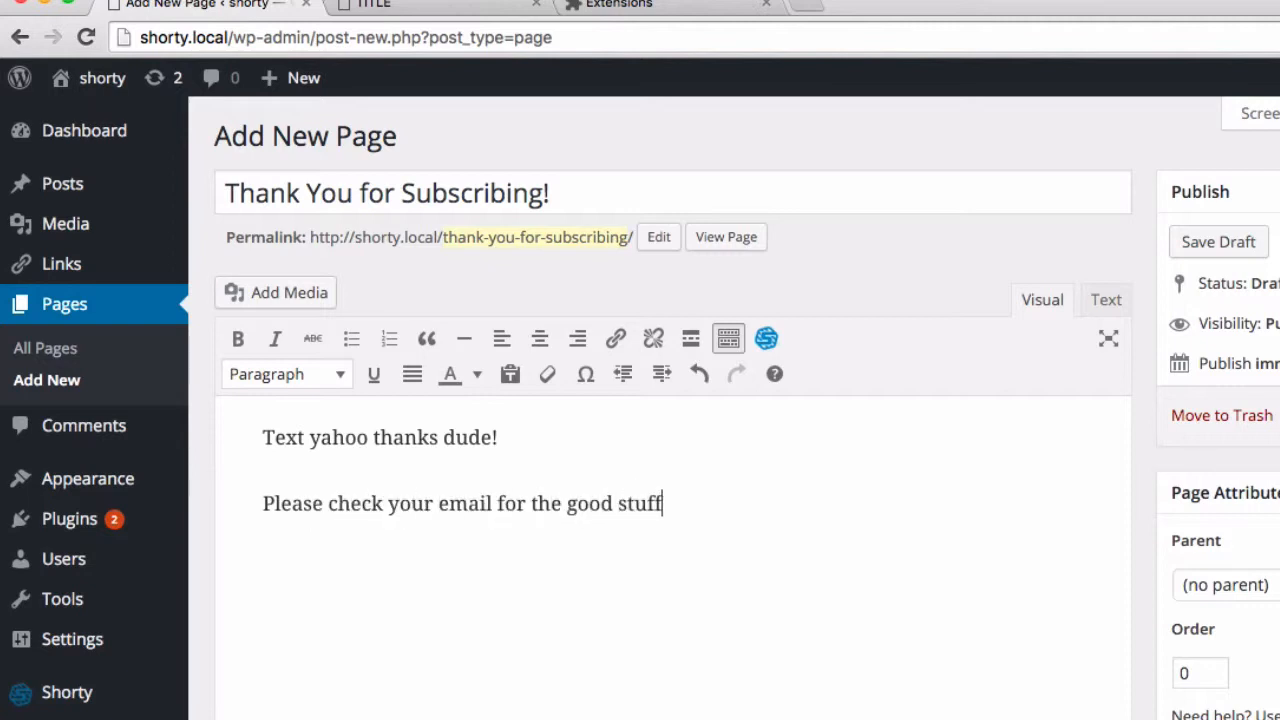
type(".")
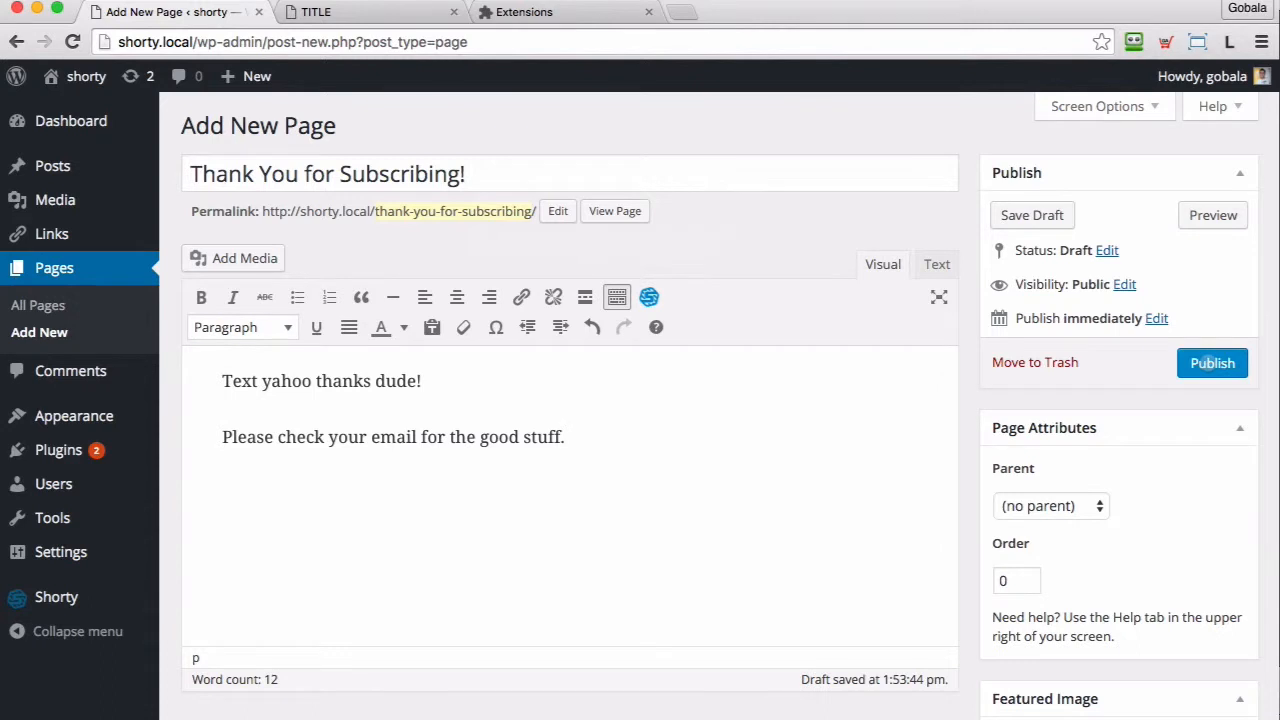
left_click(1212, 364)
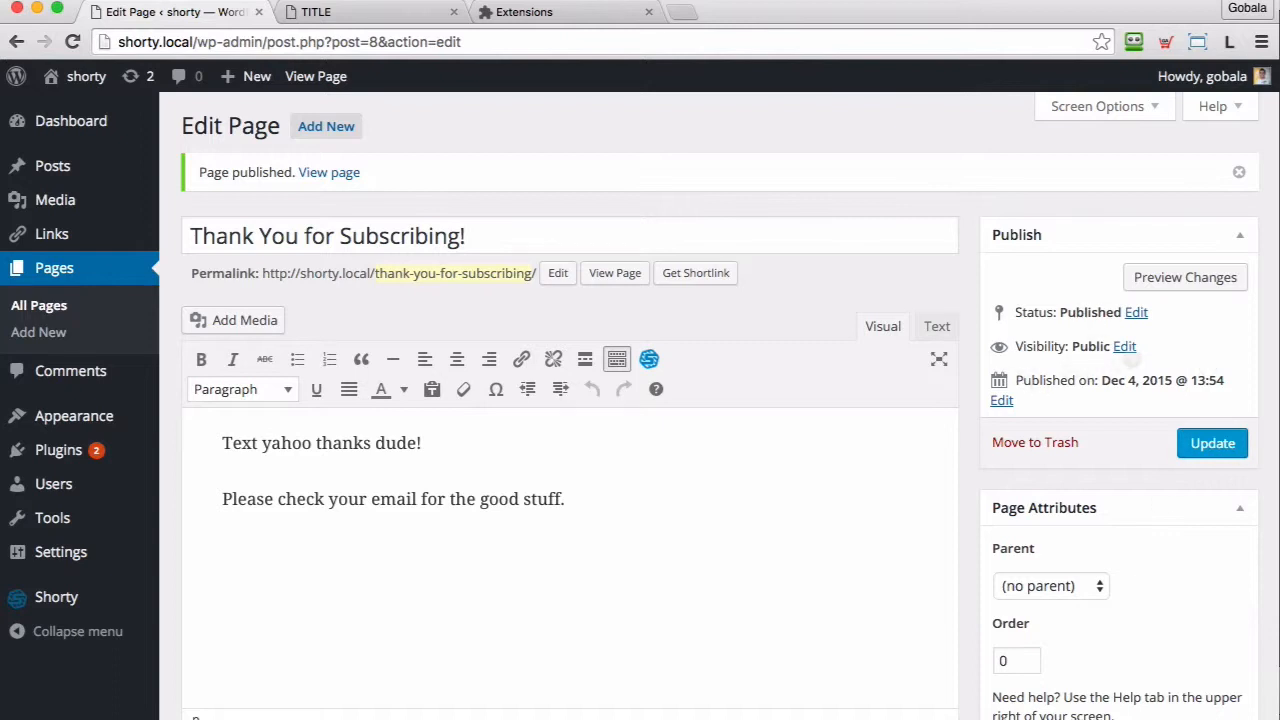
left_click(1125, 348)
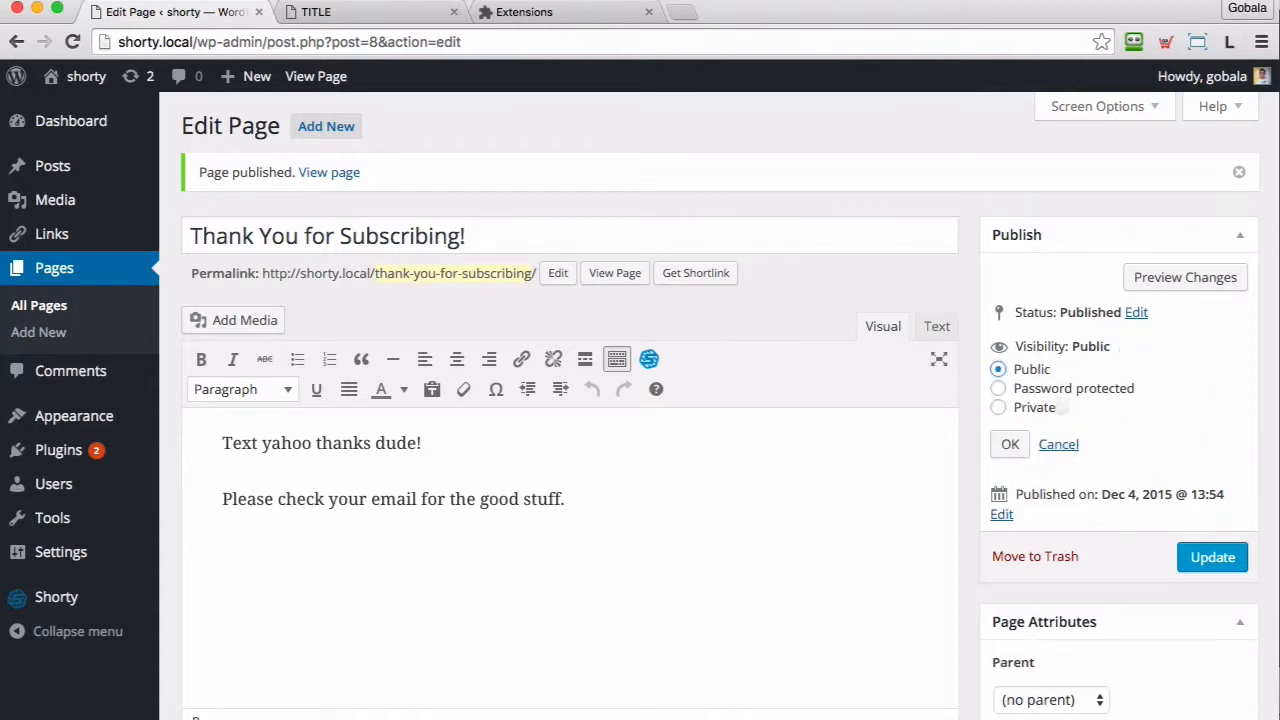
left_click(1036, 408)
left_click(1030, 370)
left_click(1010, 445)
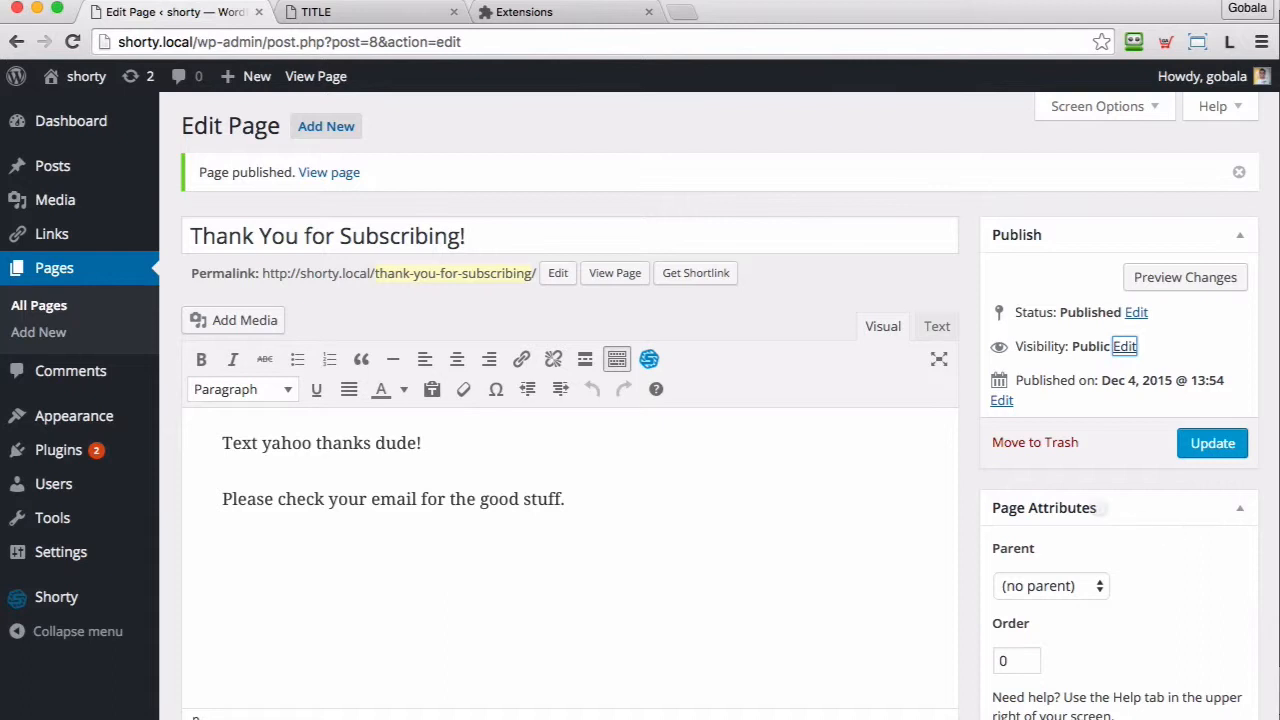
Add another new page titled "You Download Links"
left_click(340, 126)
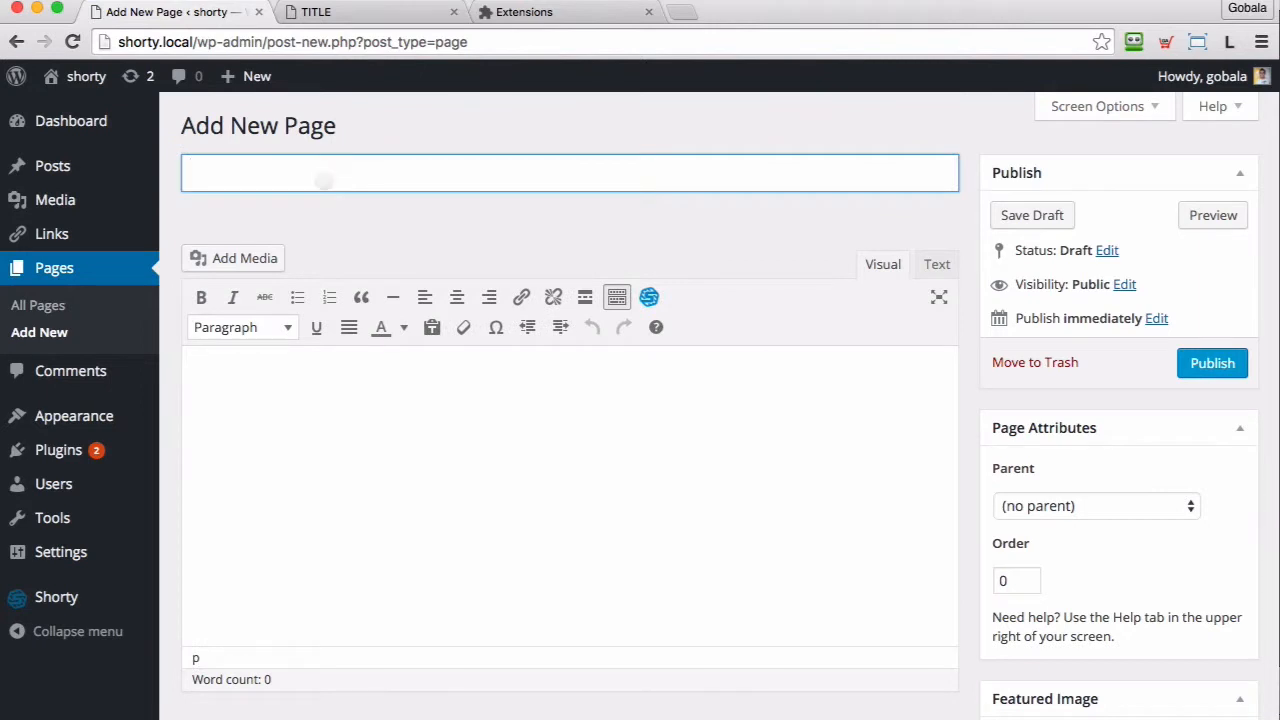
type("You Download")
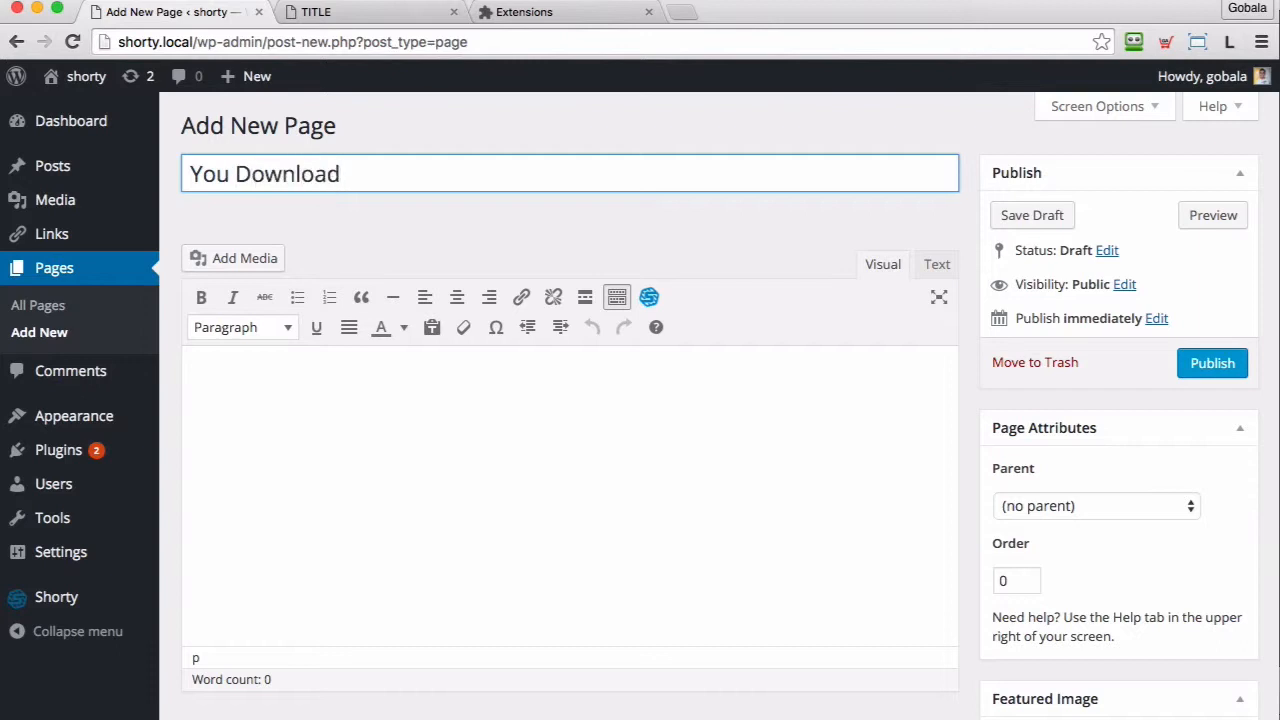
type(" Links")
Write "Thanks dude, here's your download link!" in the page body and publish the page
left_click(330, 427)
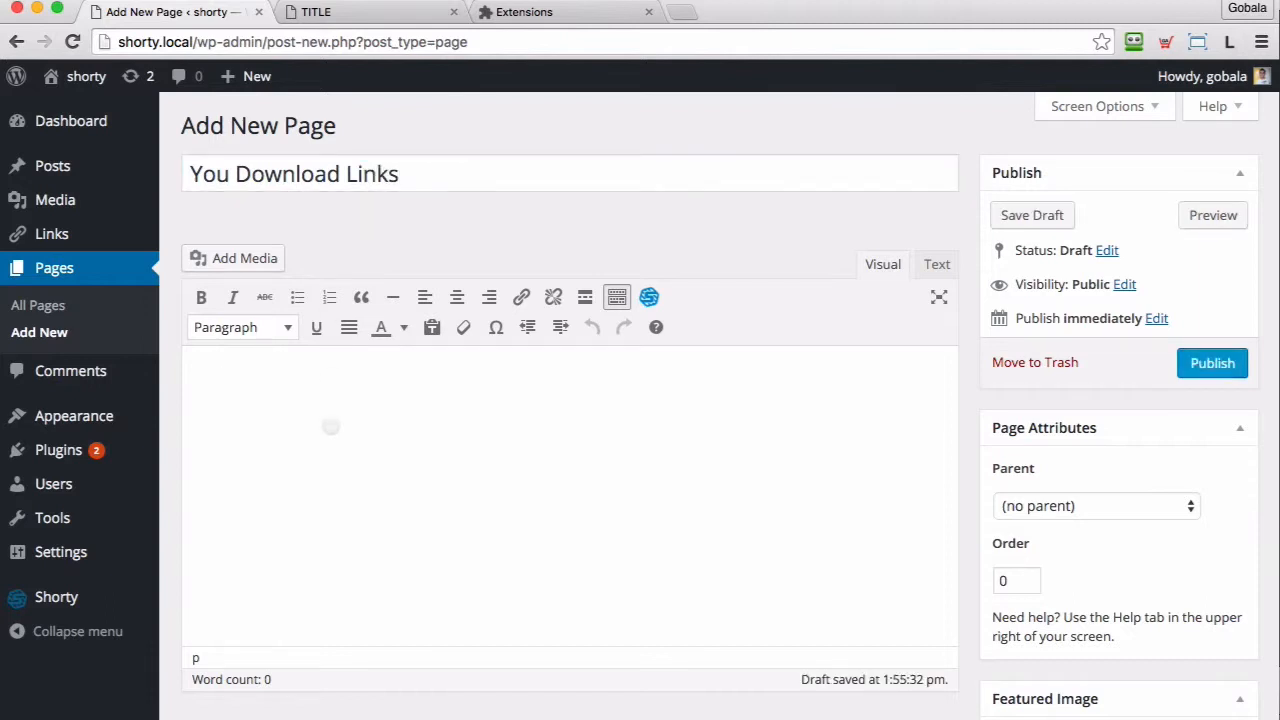
type("Thanks ")
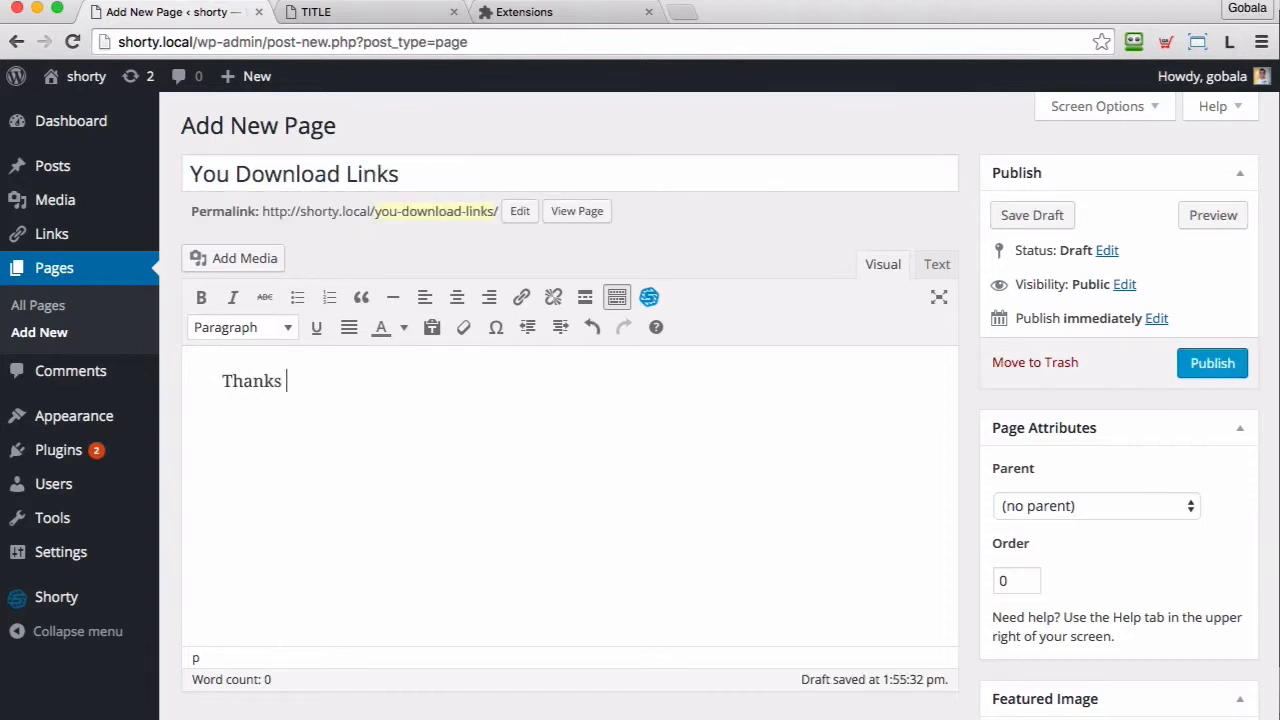
type("dude, here's your down")
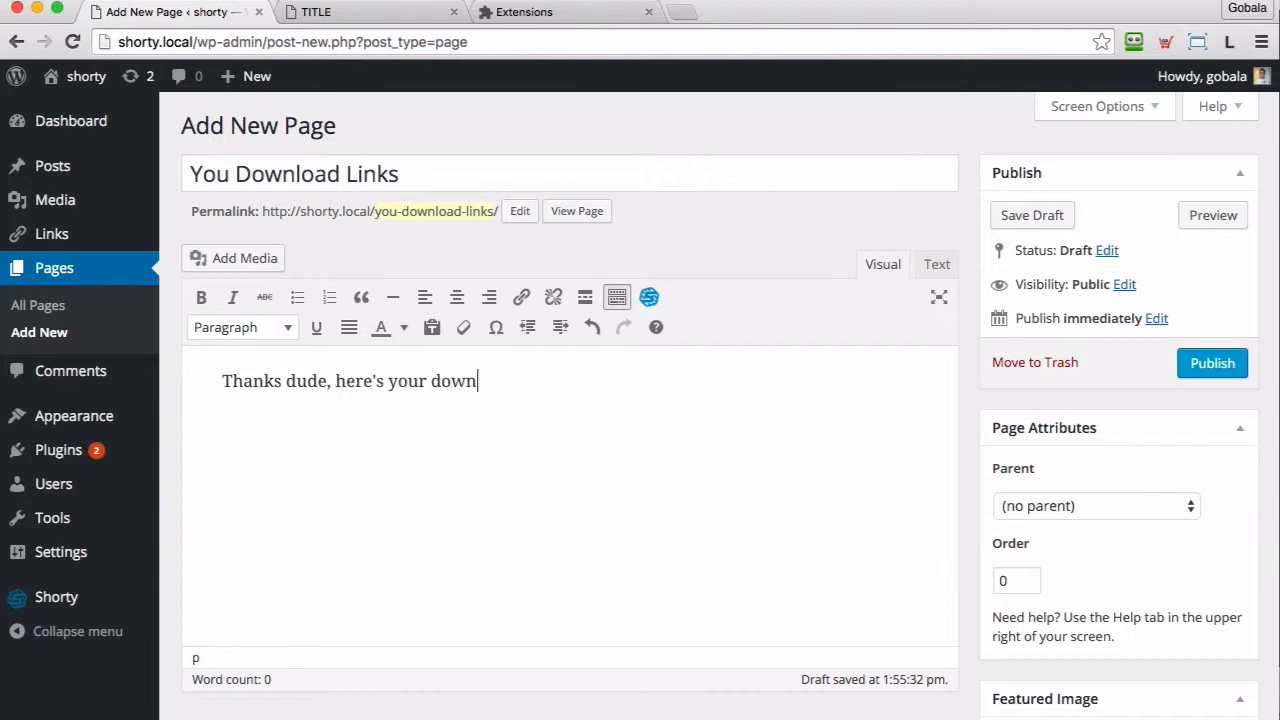
type("load link!")
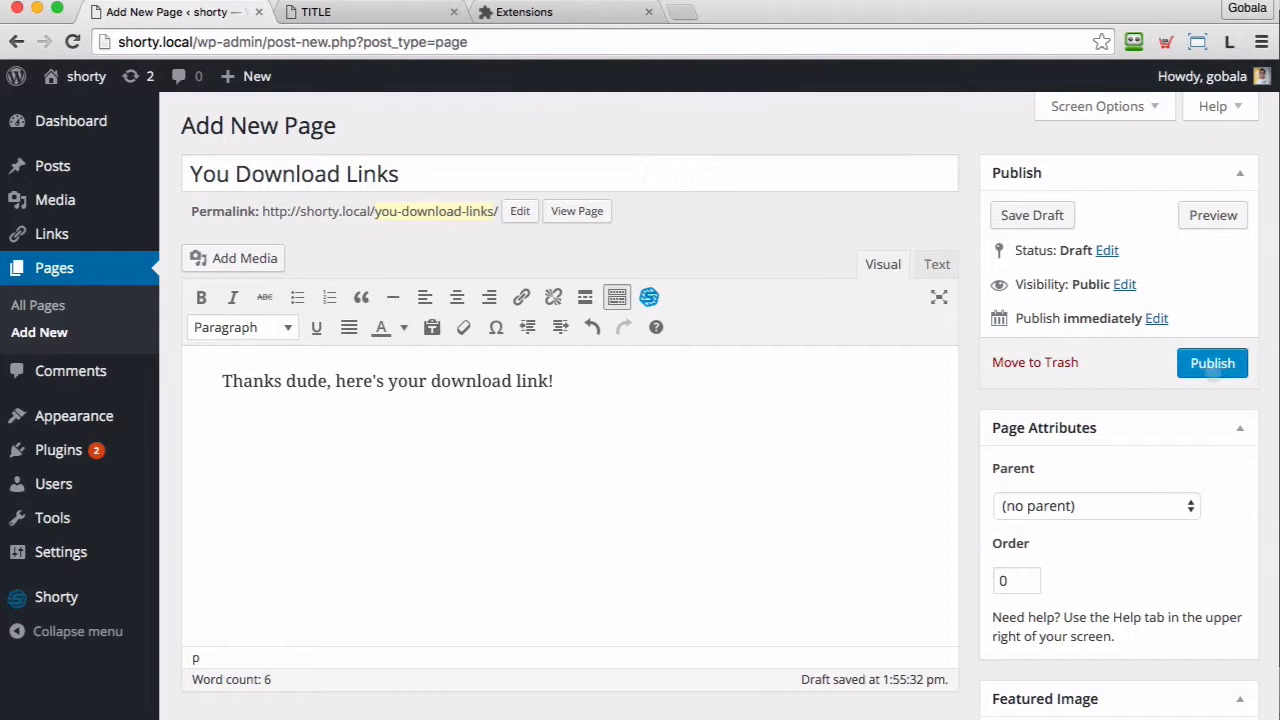
left_click(1212, 364)
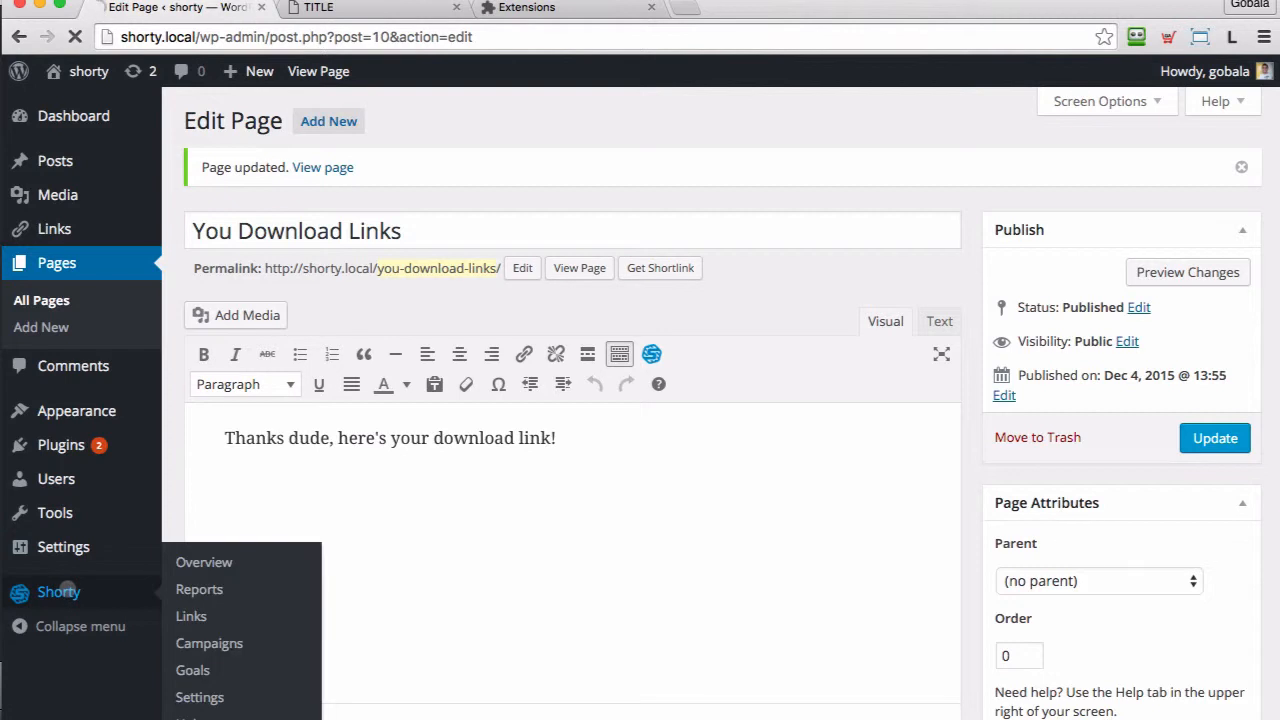
Start a new goal in the Shorty plugin and name it "New Subscriber"
left_click(66, 591)
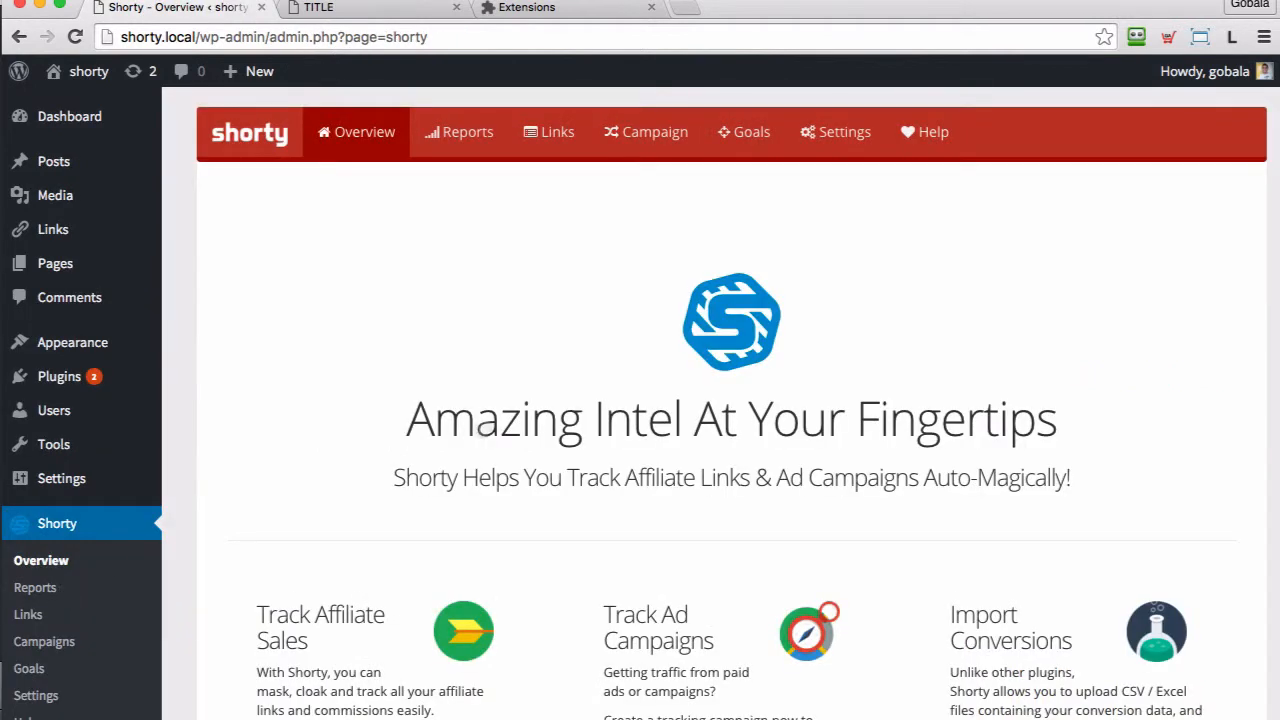
left_click(750, 144)
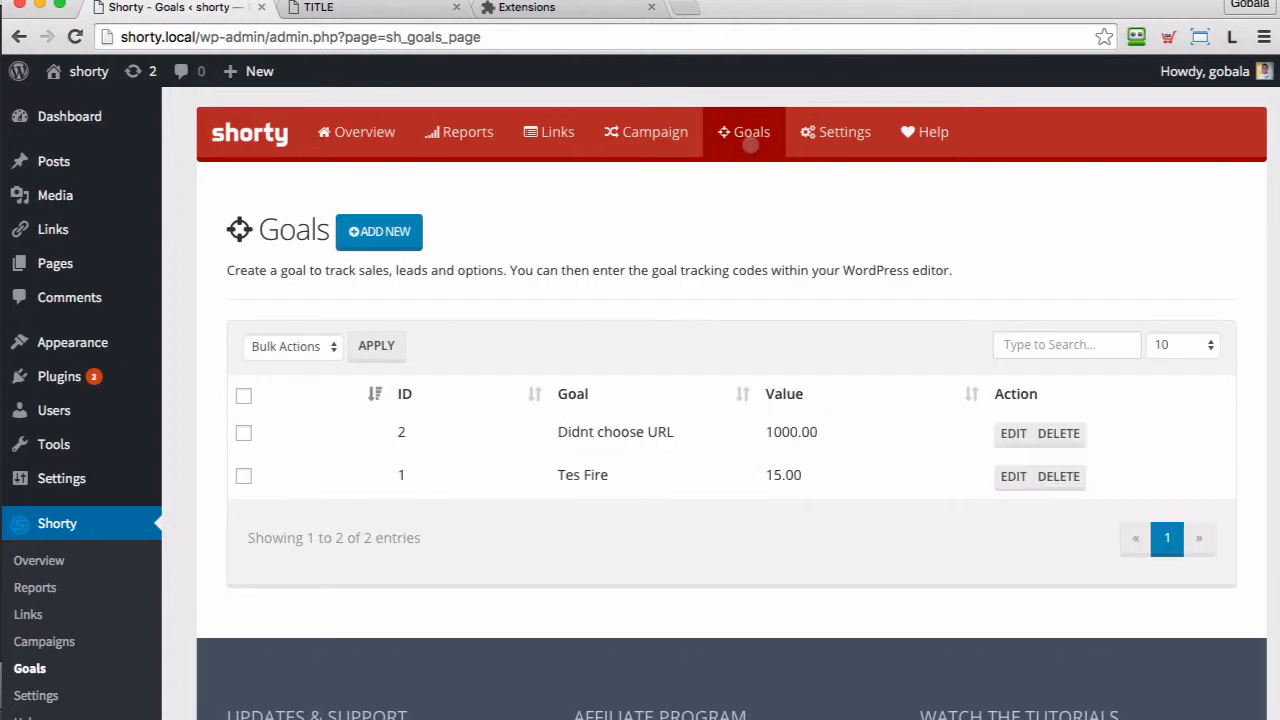
left_click(383, 232)
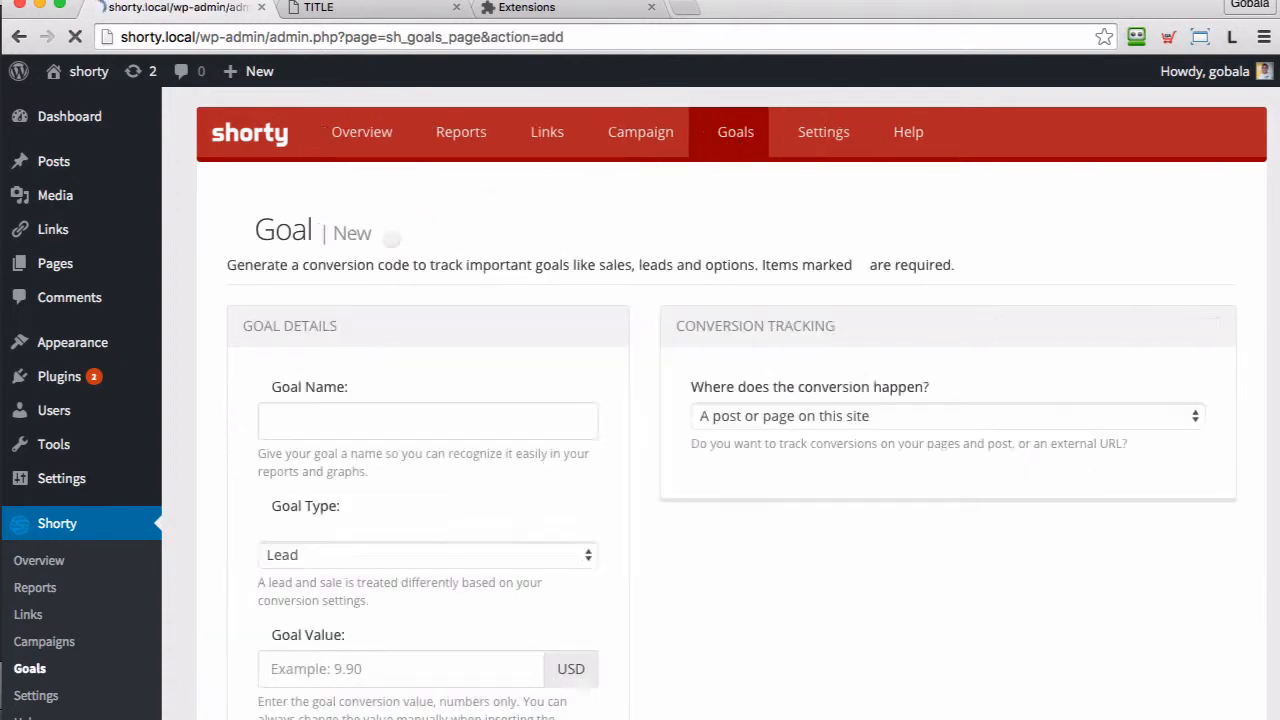
left_click(362, 421)
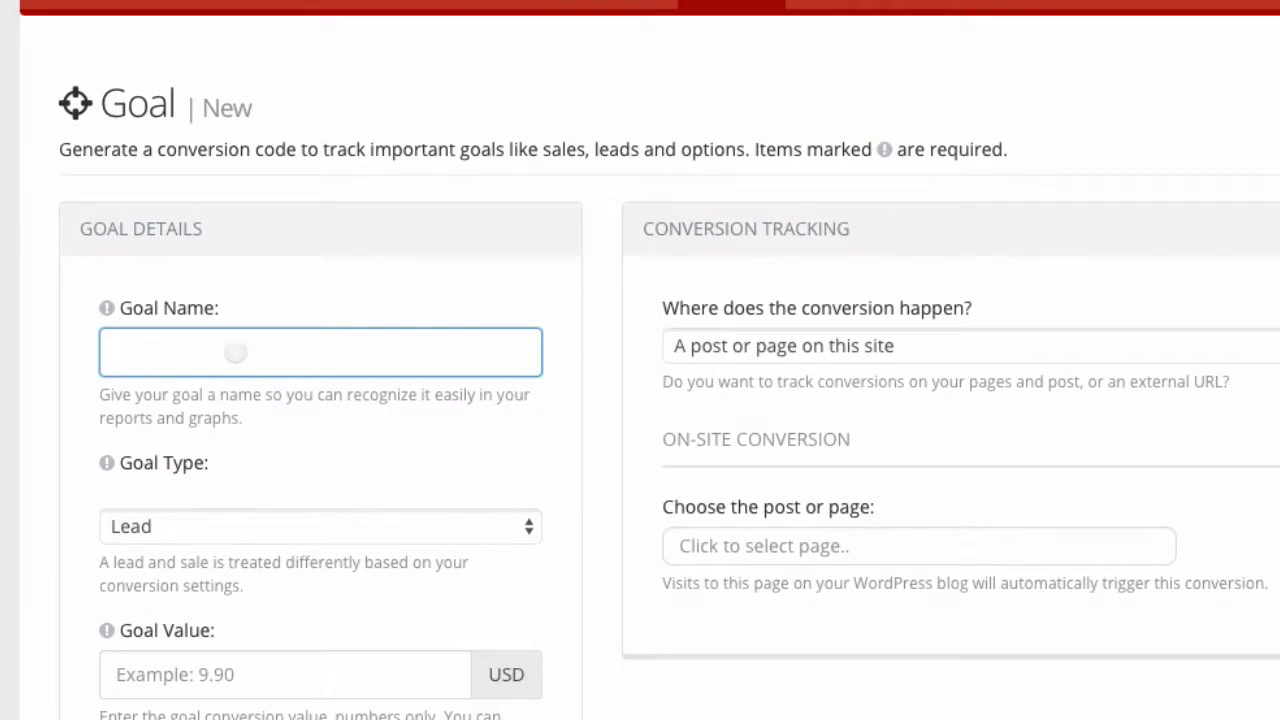
type("New S")
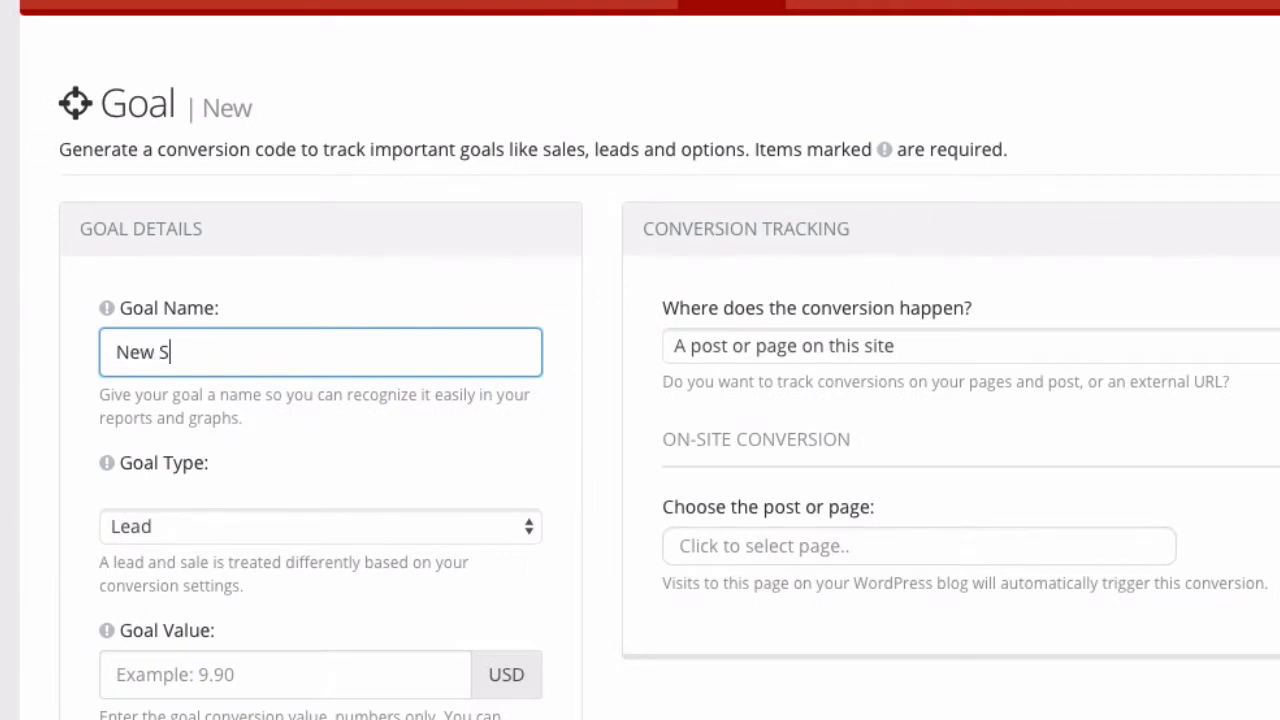
type("ubscriber")
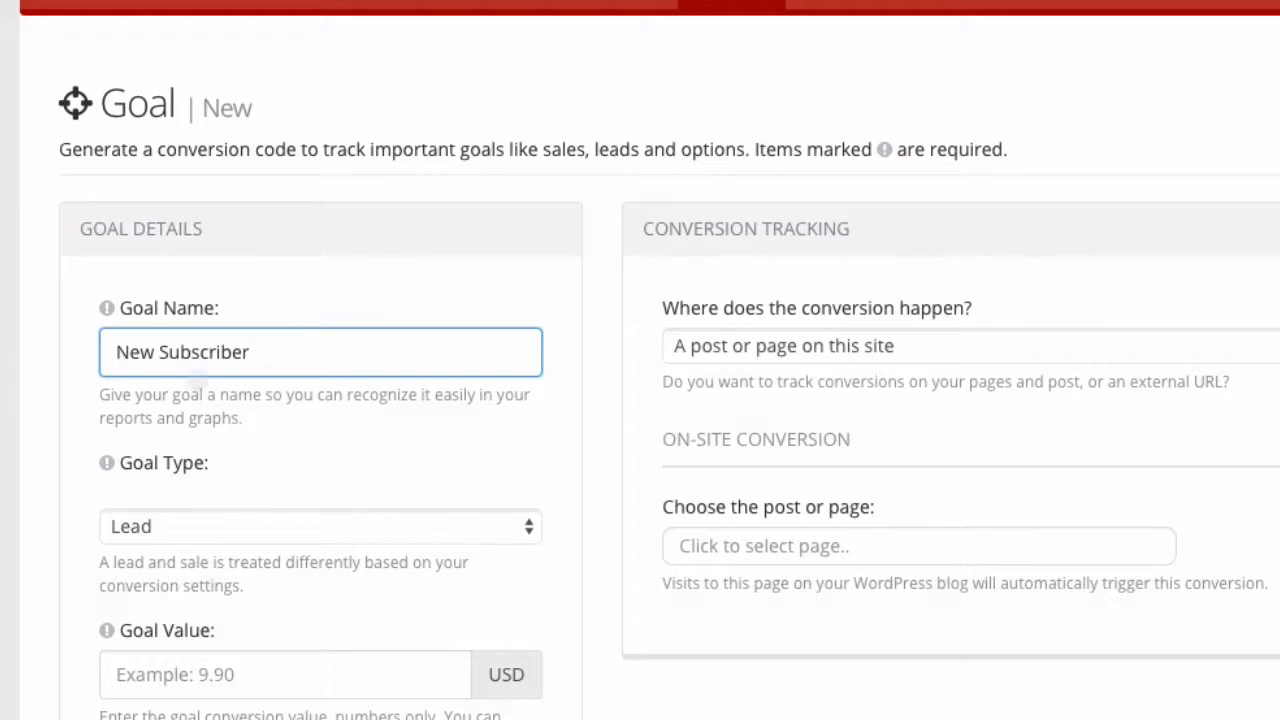
Choose Lead as the goal type for the New Subscriber goal
scroll(34, 457, "down", 3)
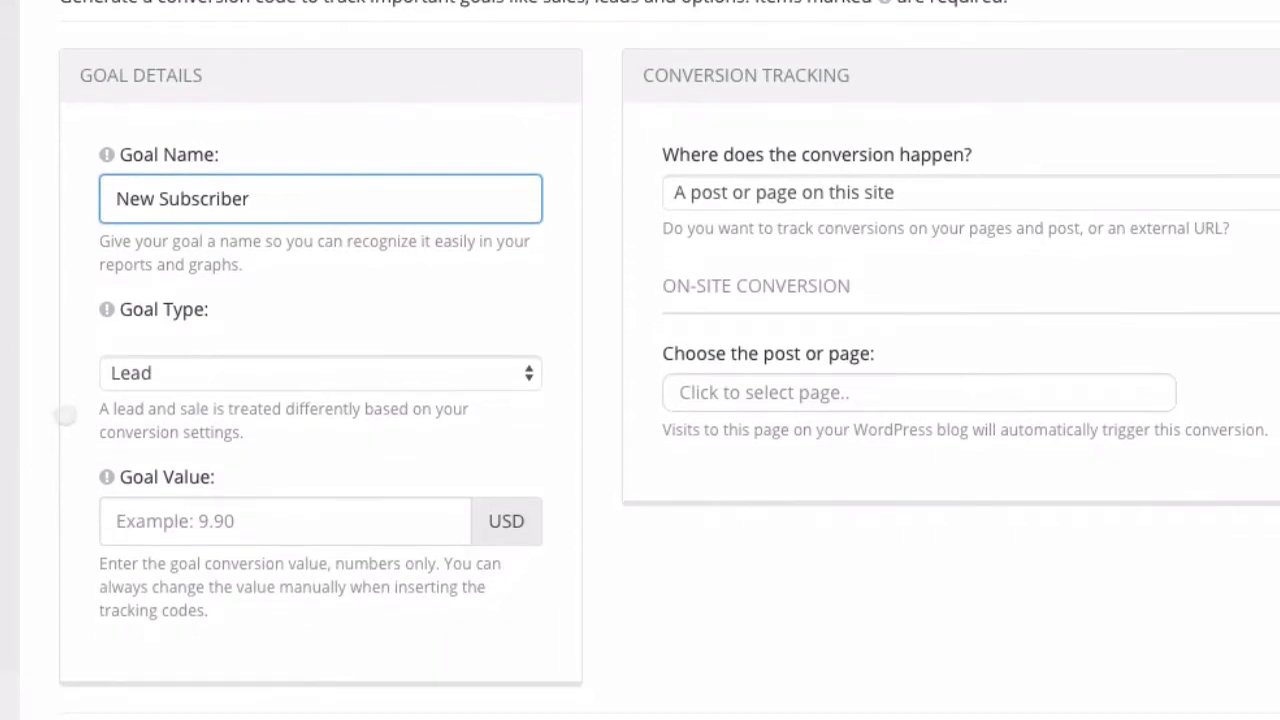
left_click(64, 416)
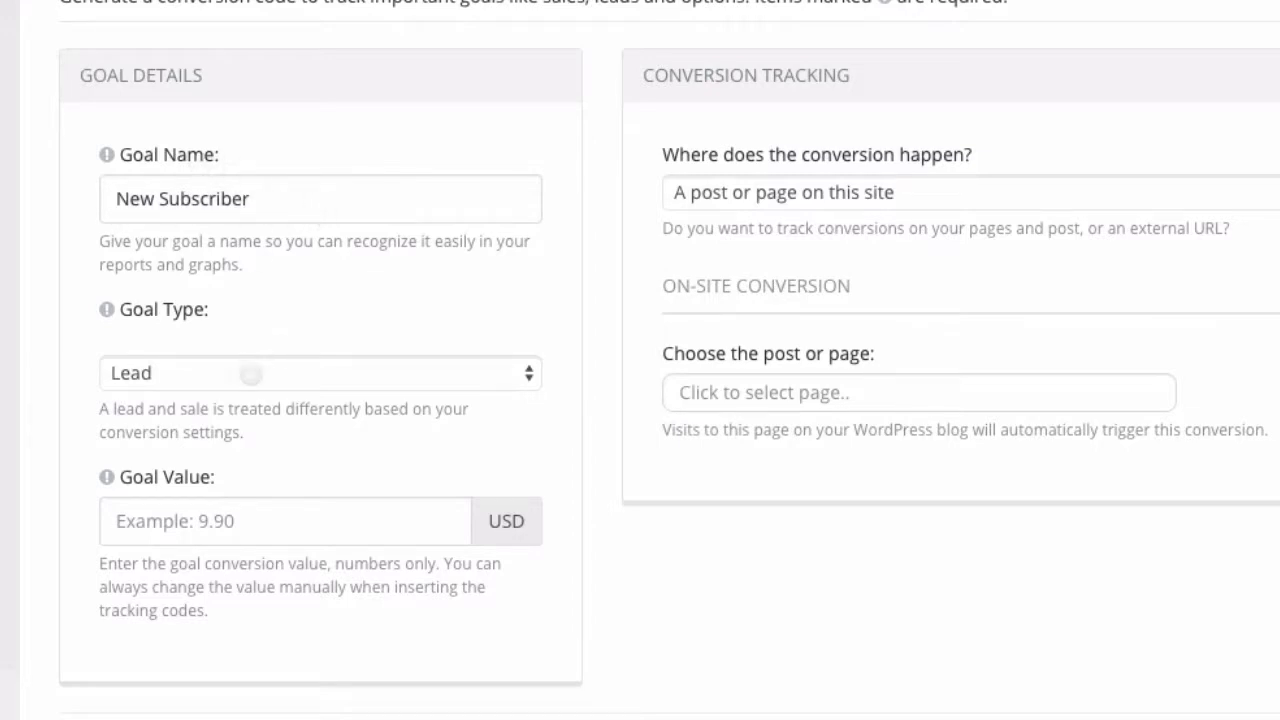
left_click(183, 372)
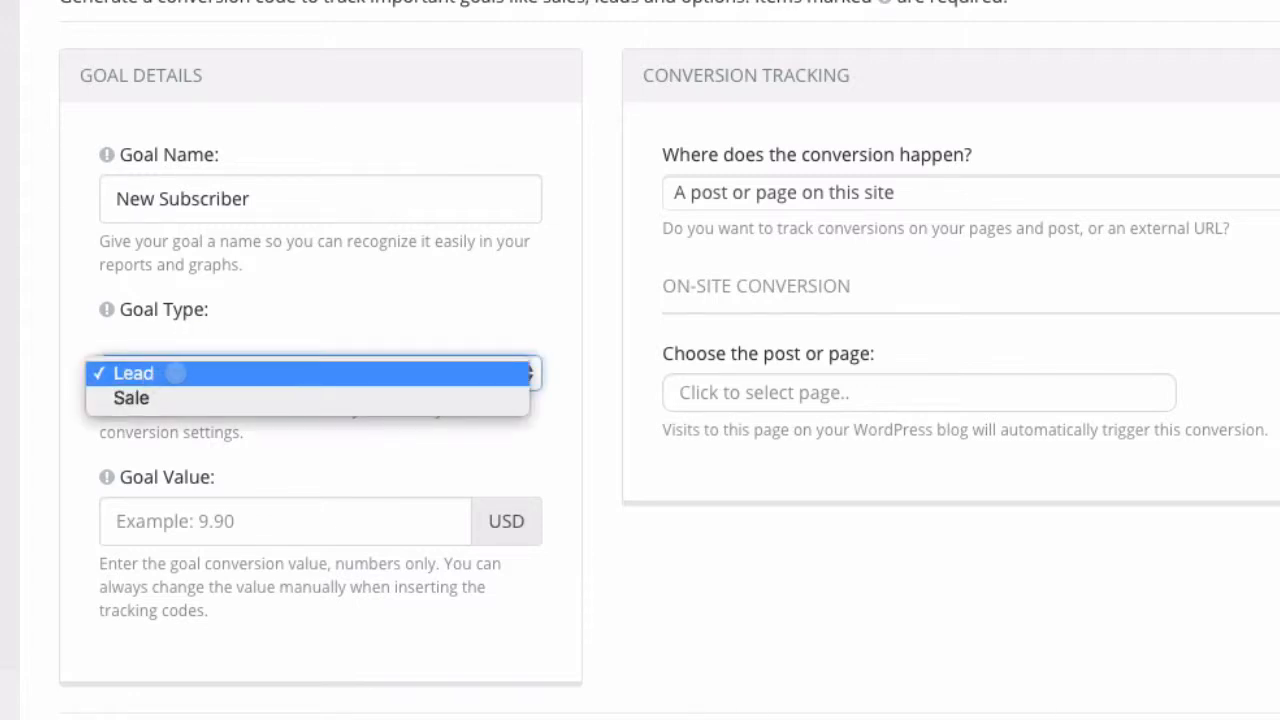
left_click(176, 372)
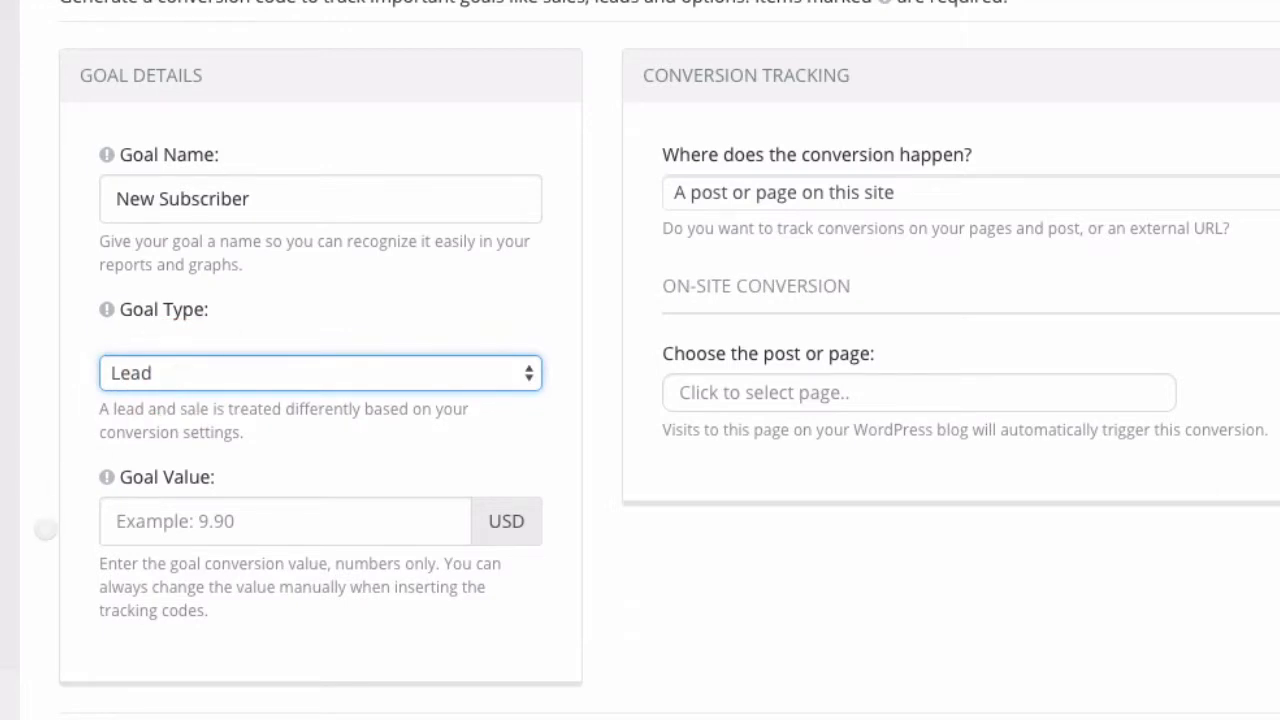
Set the New Subscriber goal's value to 2.00 USD
scroll(45, 528, "down", 1)
scroll(45, 528, "down", 1)
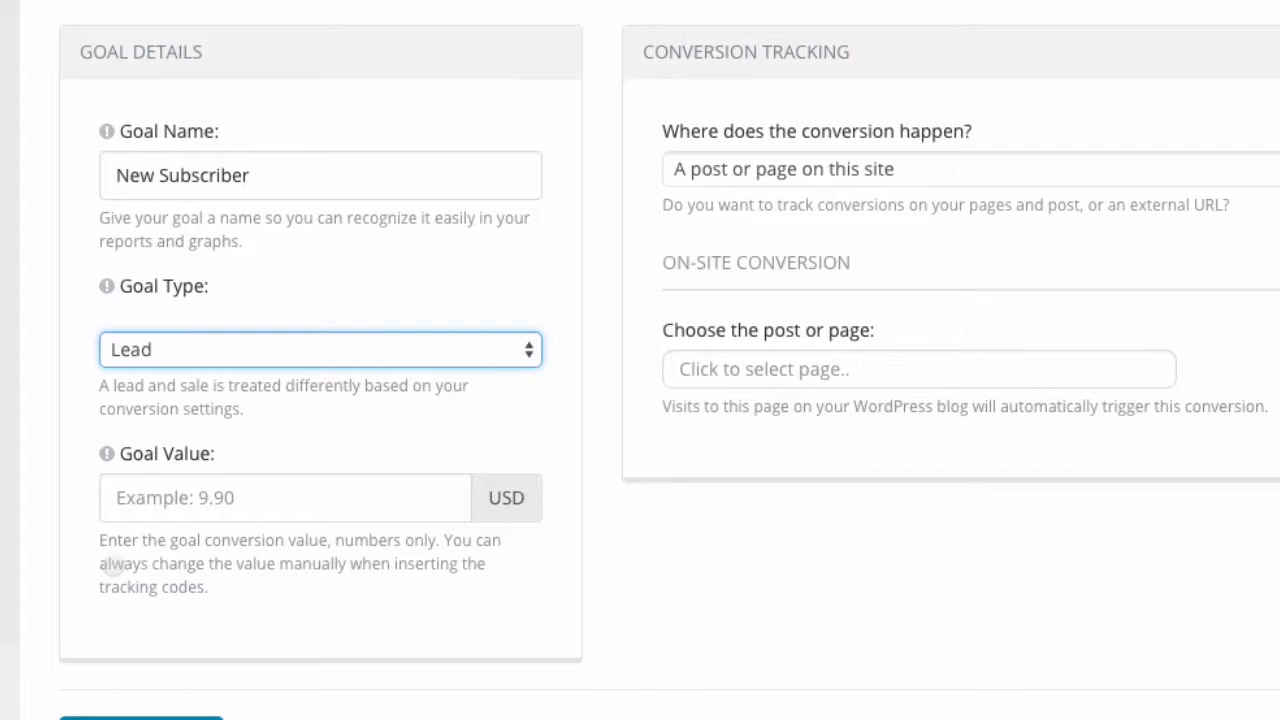
left_click(164, 496)
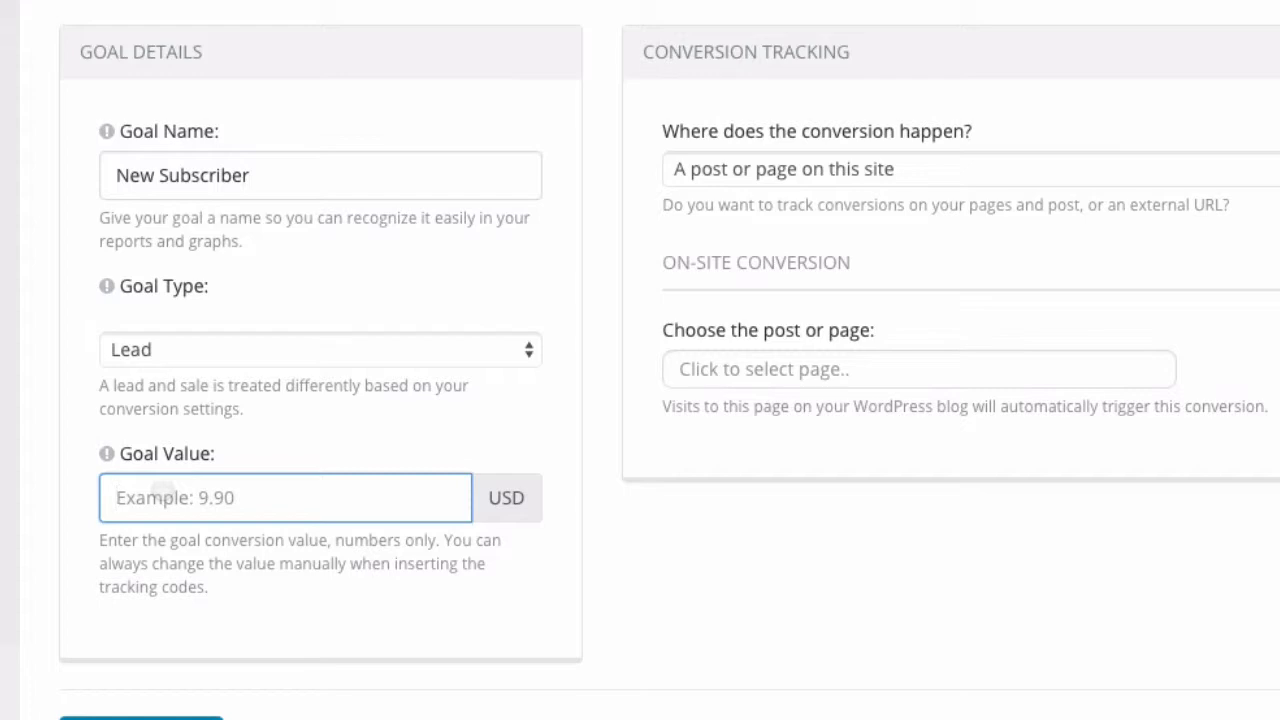
type("0.0")
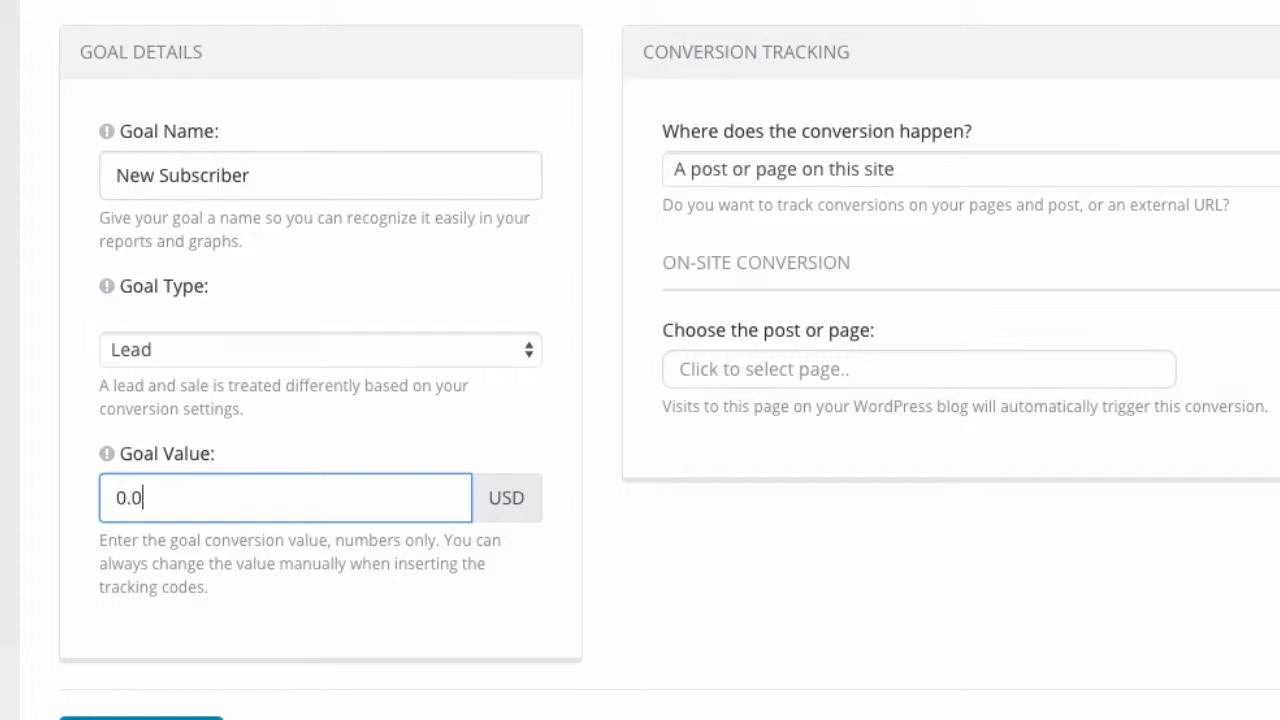
type("0")
left_click_drag(128, 497, 119, 497)
type("2")
left_click(219, 577)
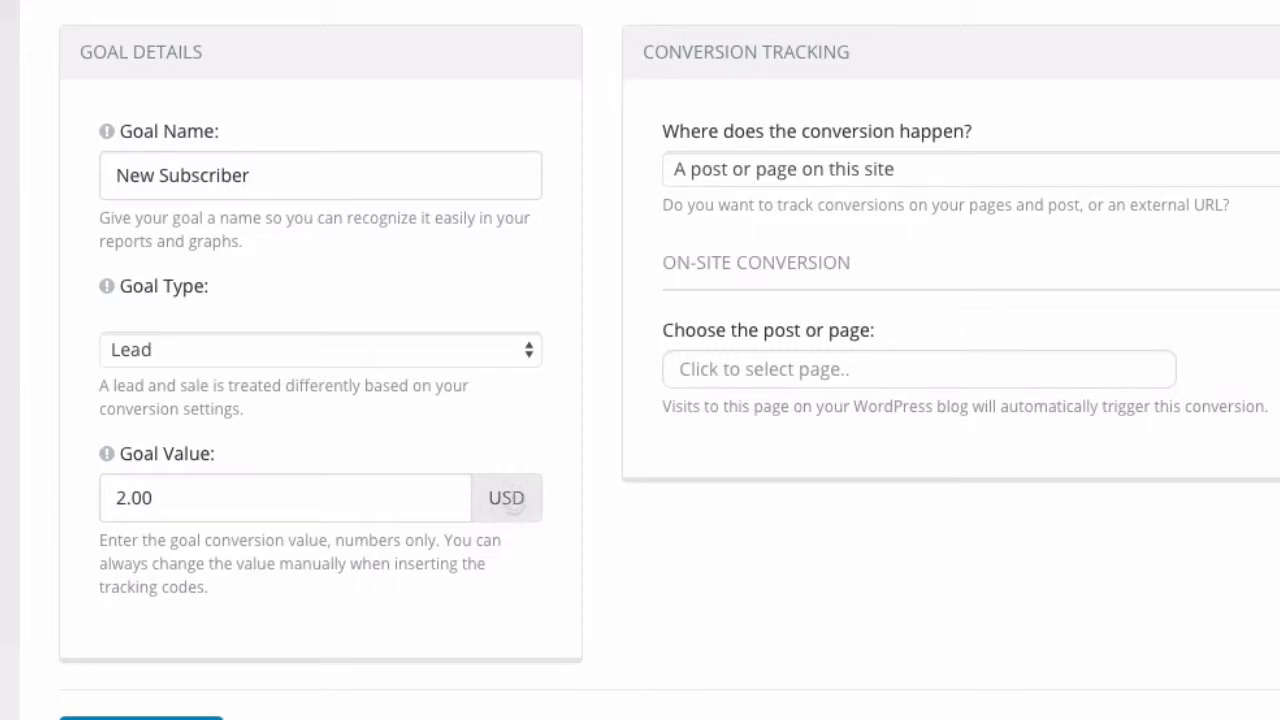
Choose the "Thank You for Subscribing!" page on this site as the conversion page and create the goal
scroll(512, 500, "up", 1)
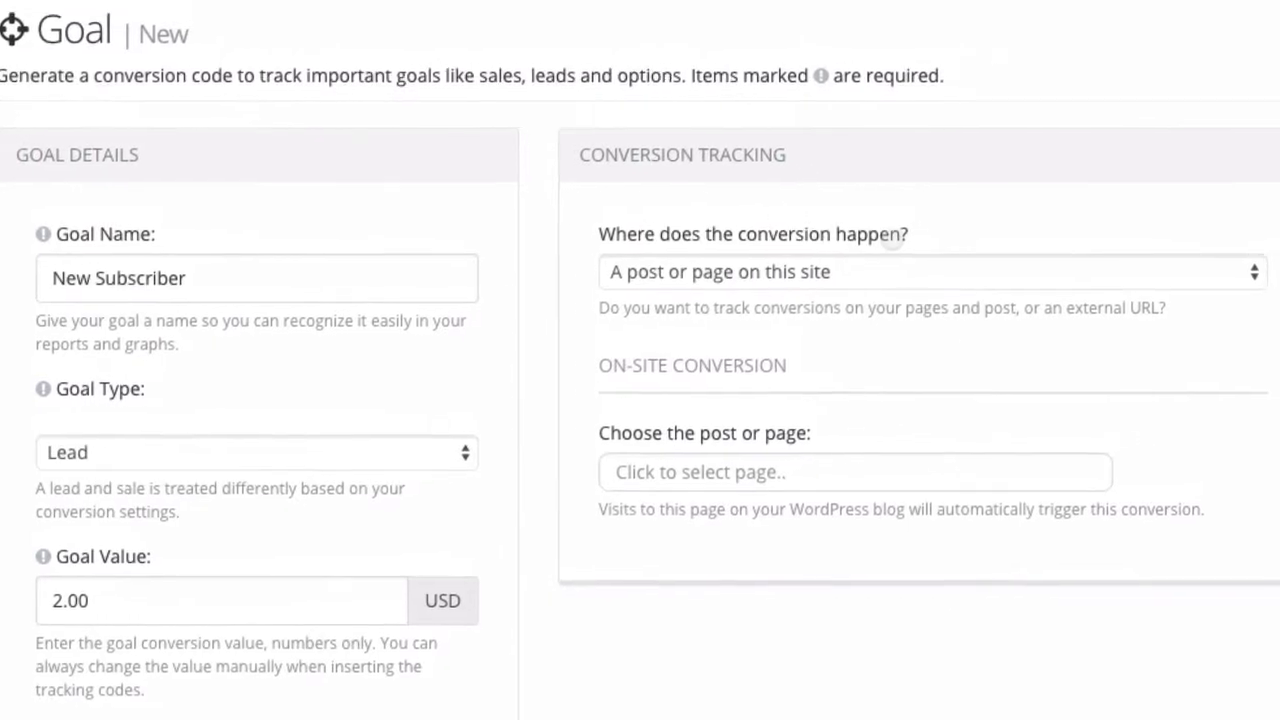
left_click(648, 279)
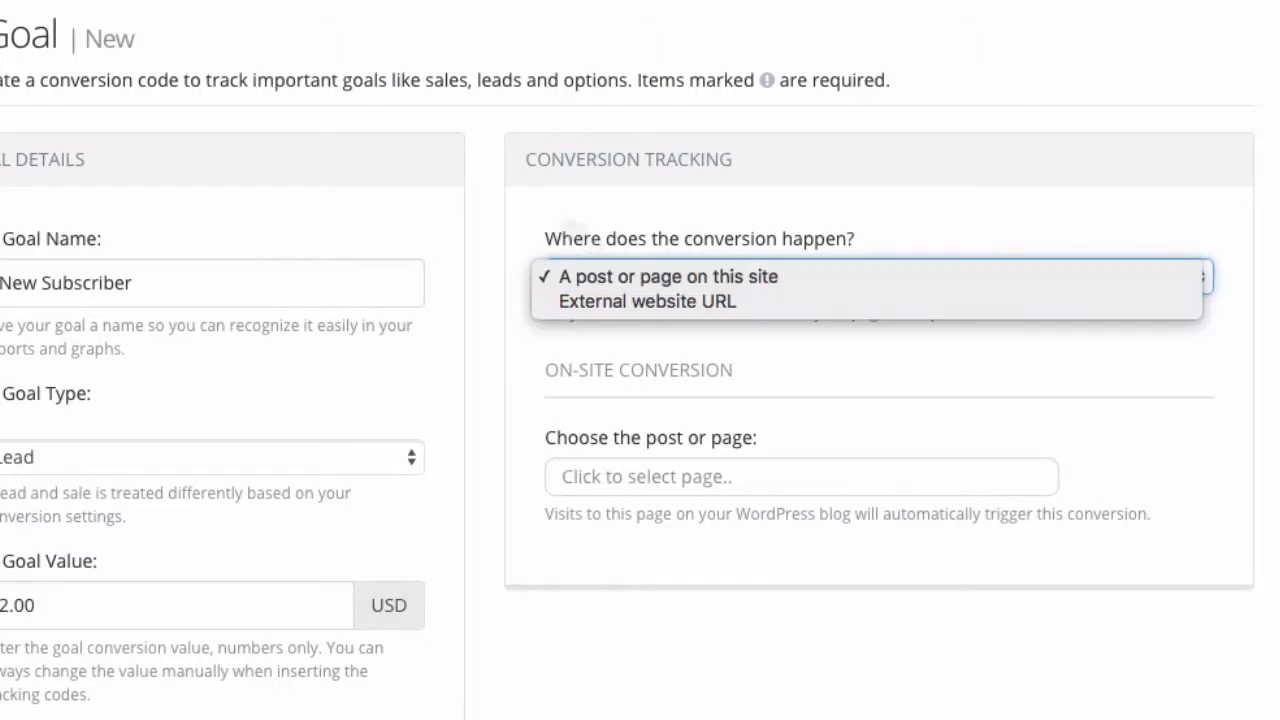
left_click(572, 228)
left_click(560, 477)
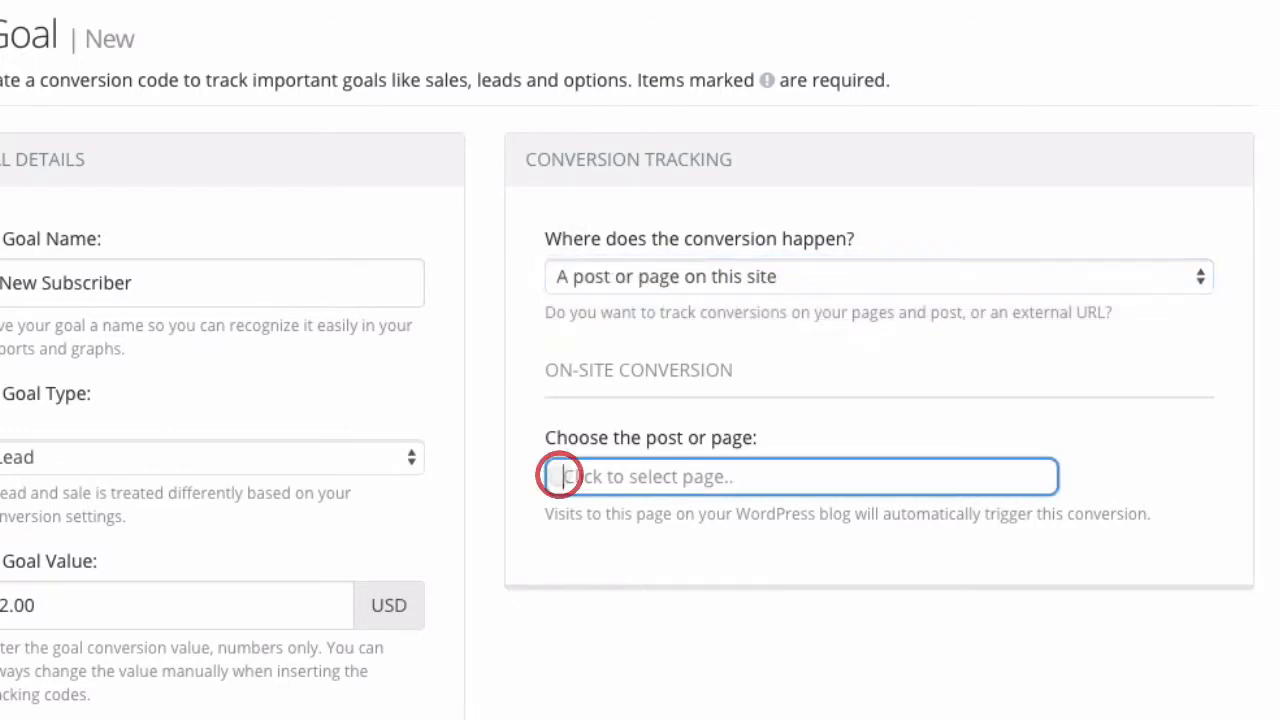
type("Th")
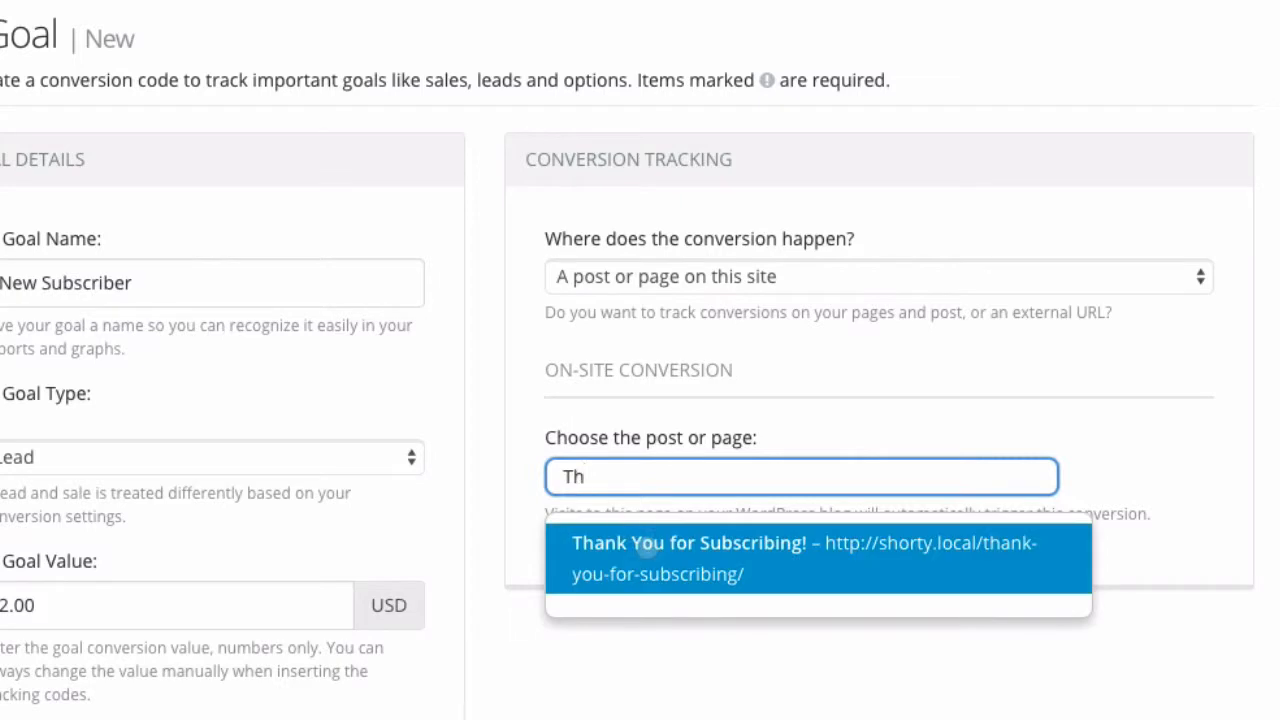
left_click(647, 549)
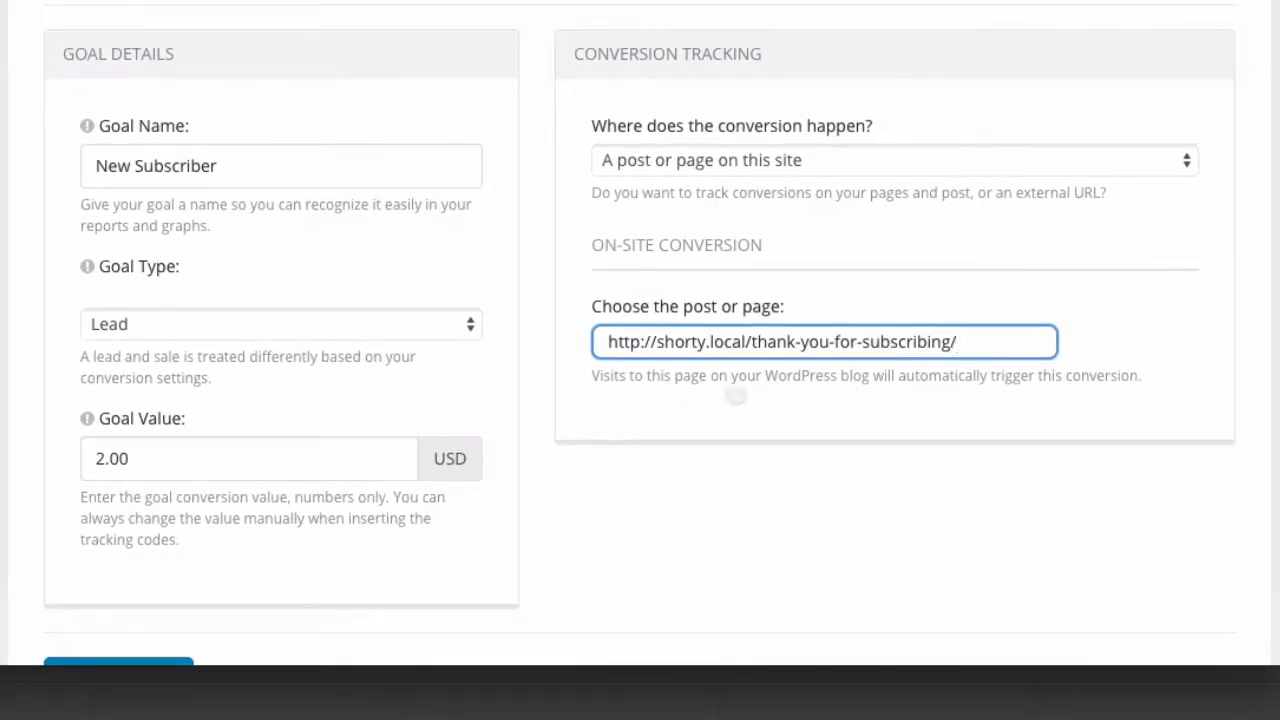
scroll(633, 431, "down", 1)
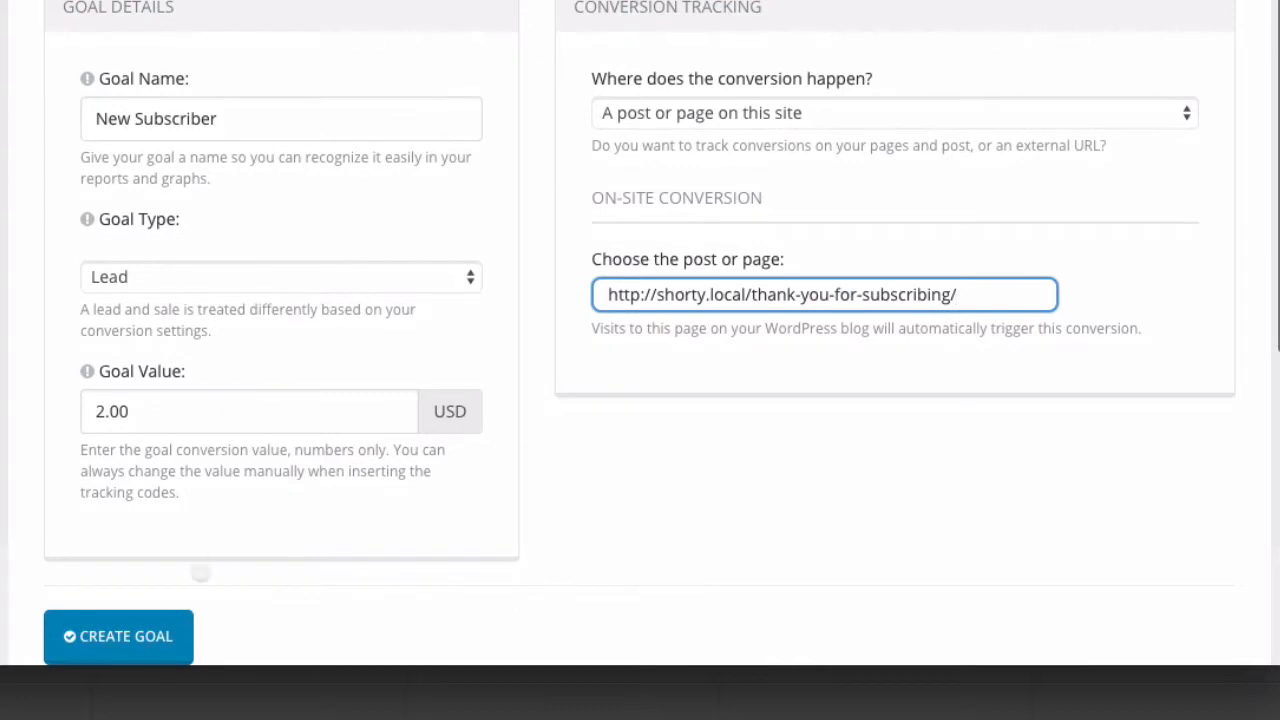
left_click(128, 636)
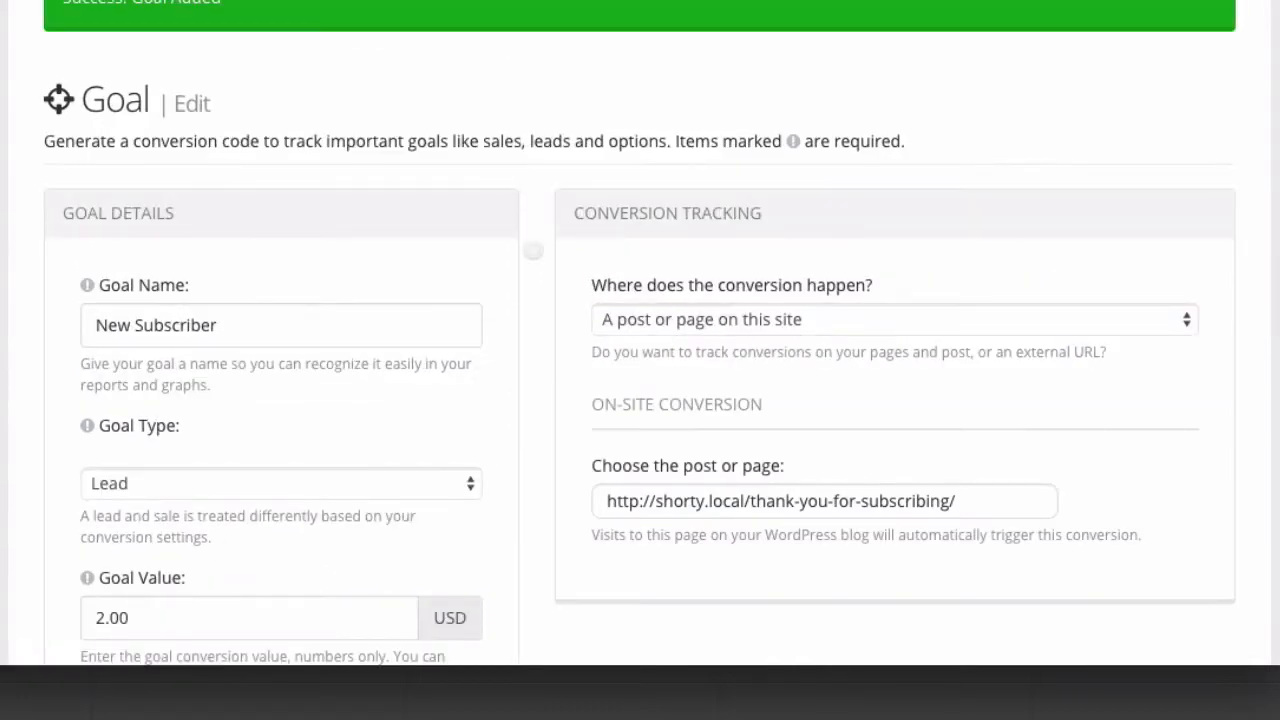
Switch the goal's conversion location to External website URL and look over the off-site conversion options
scroll(533, 249, "down", 5)
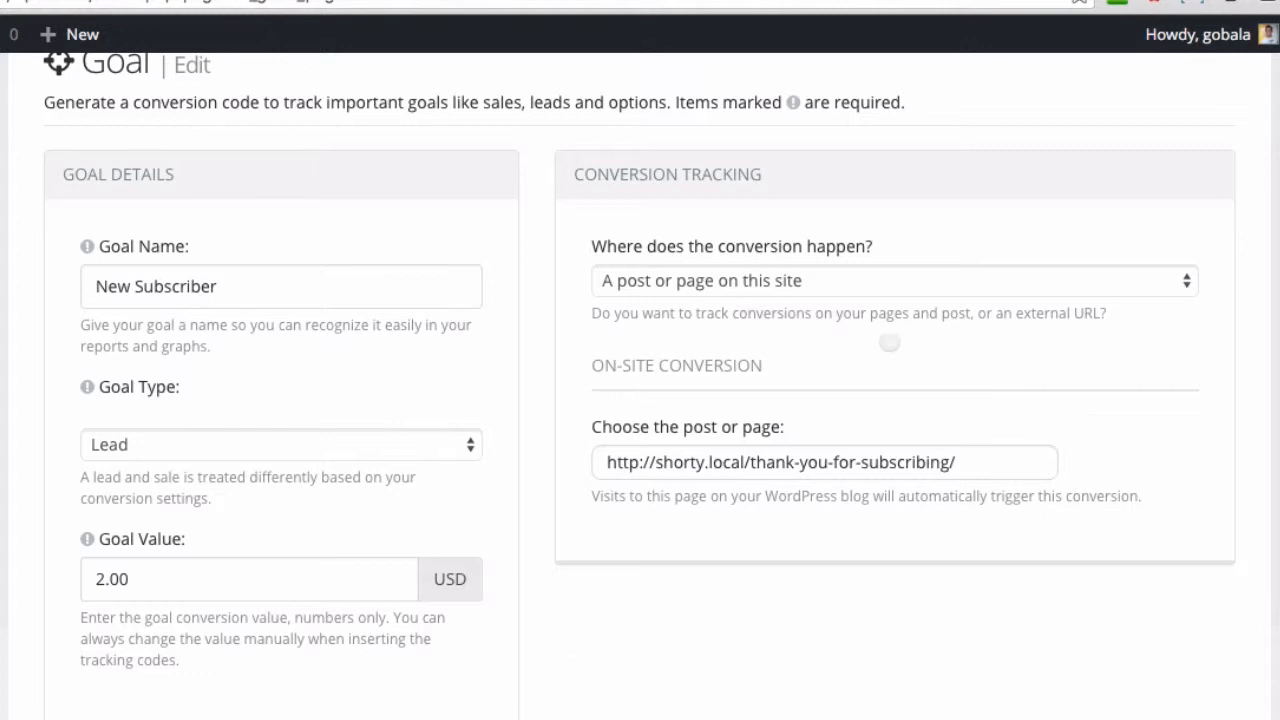
left_click(769, 284)
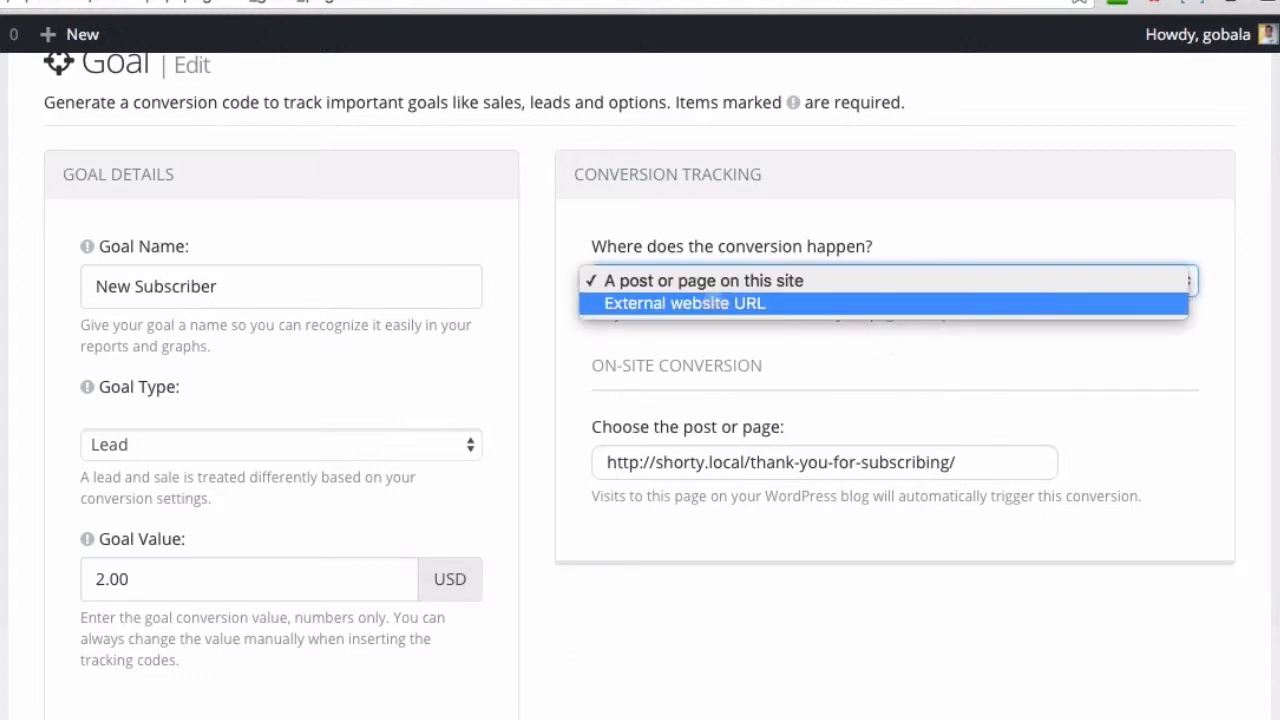
left_click(700, 303)
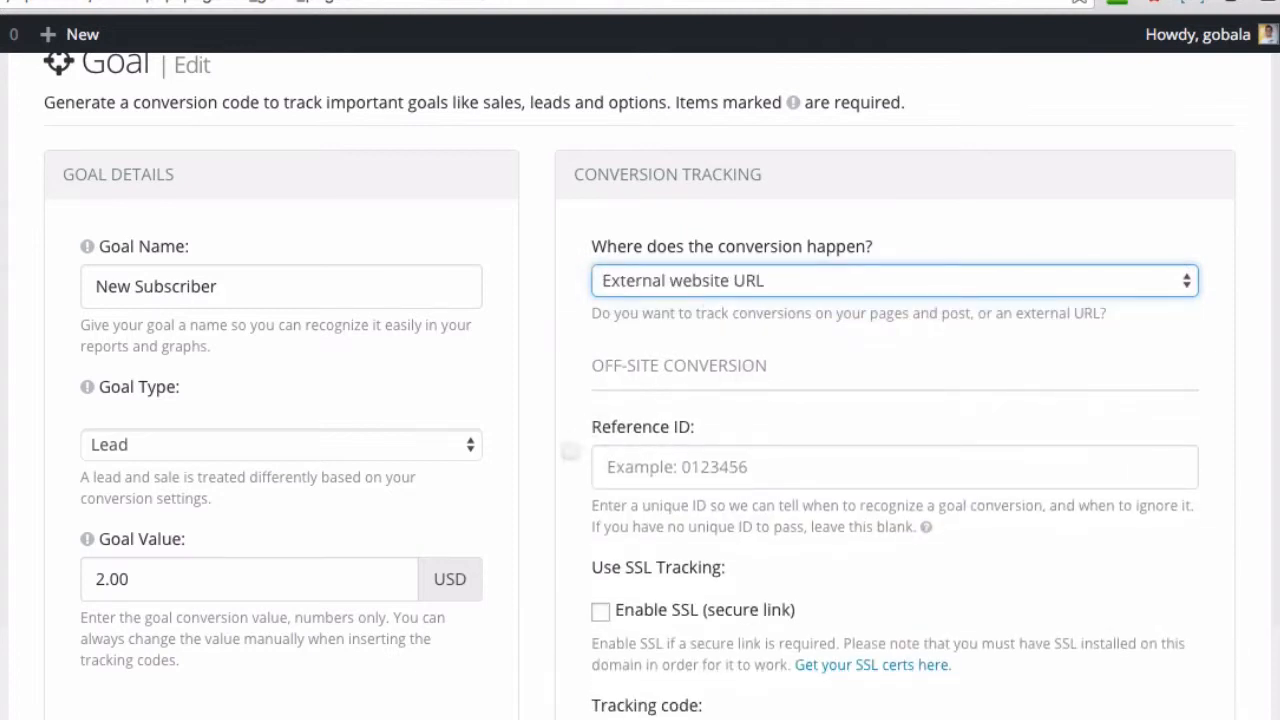
scroll(562, 499, "down", 3)
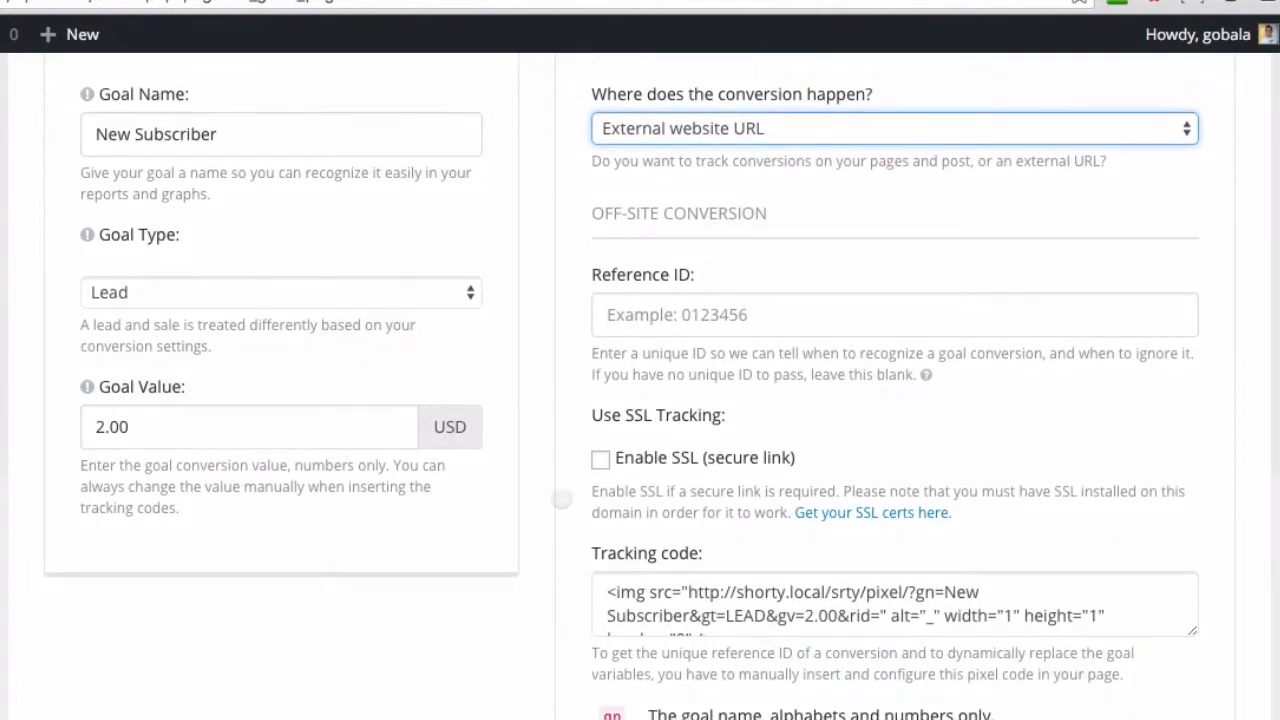
scroll(562, 499, "down", 2)
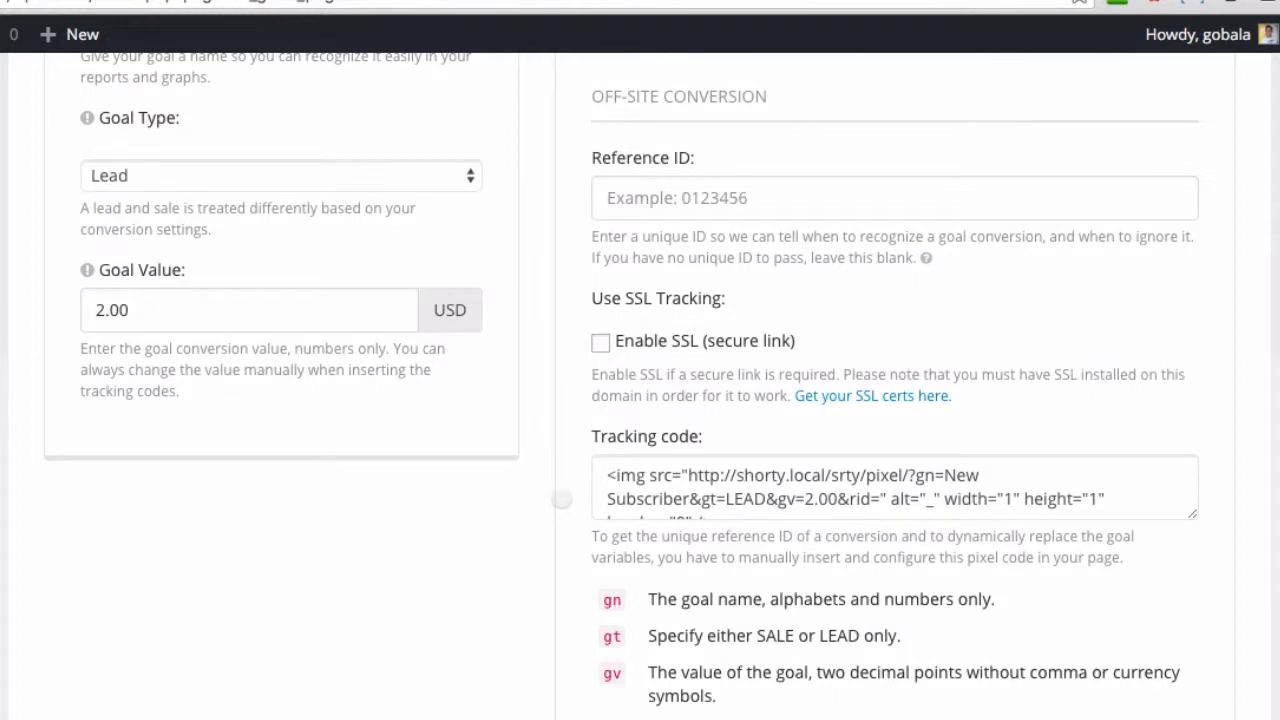
scroll(562, 499, "up", 2)
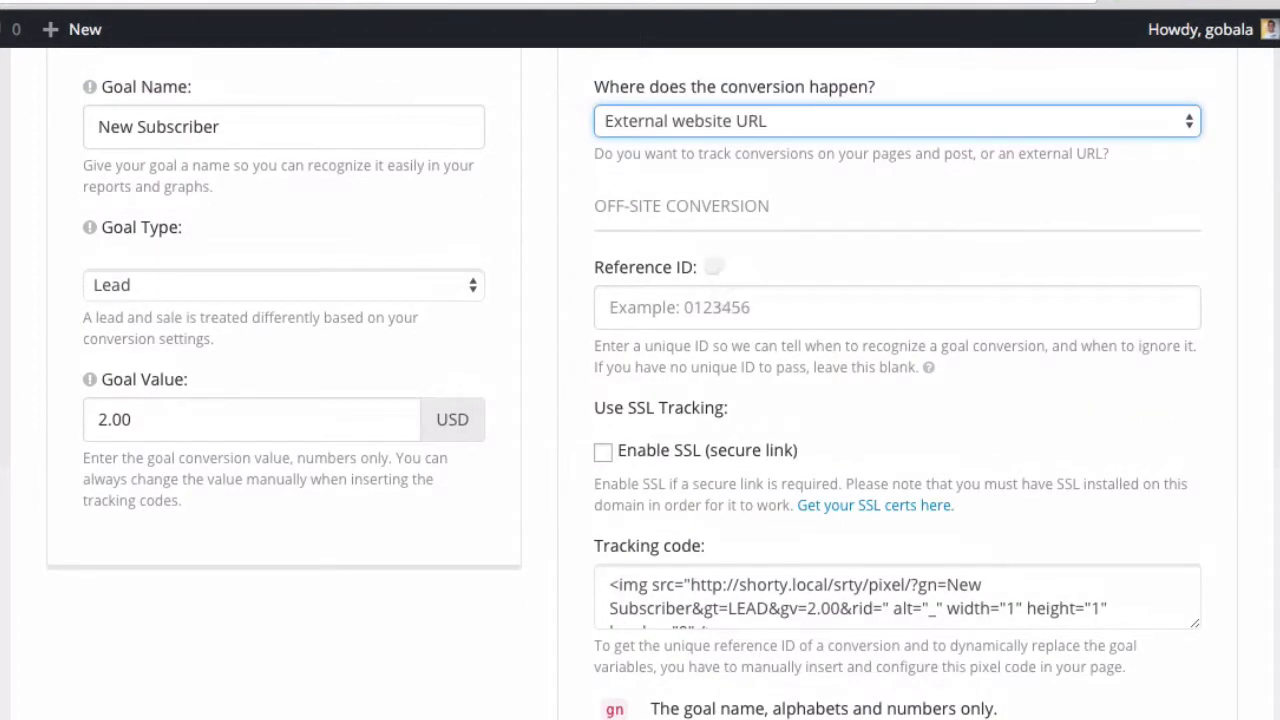
left_click(714, 266)
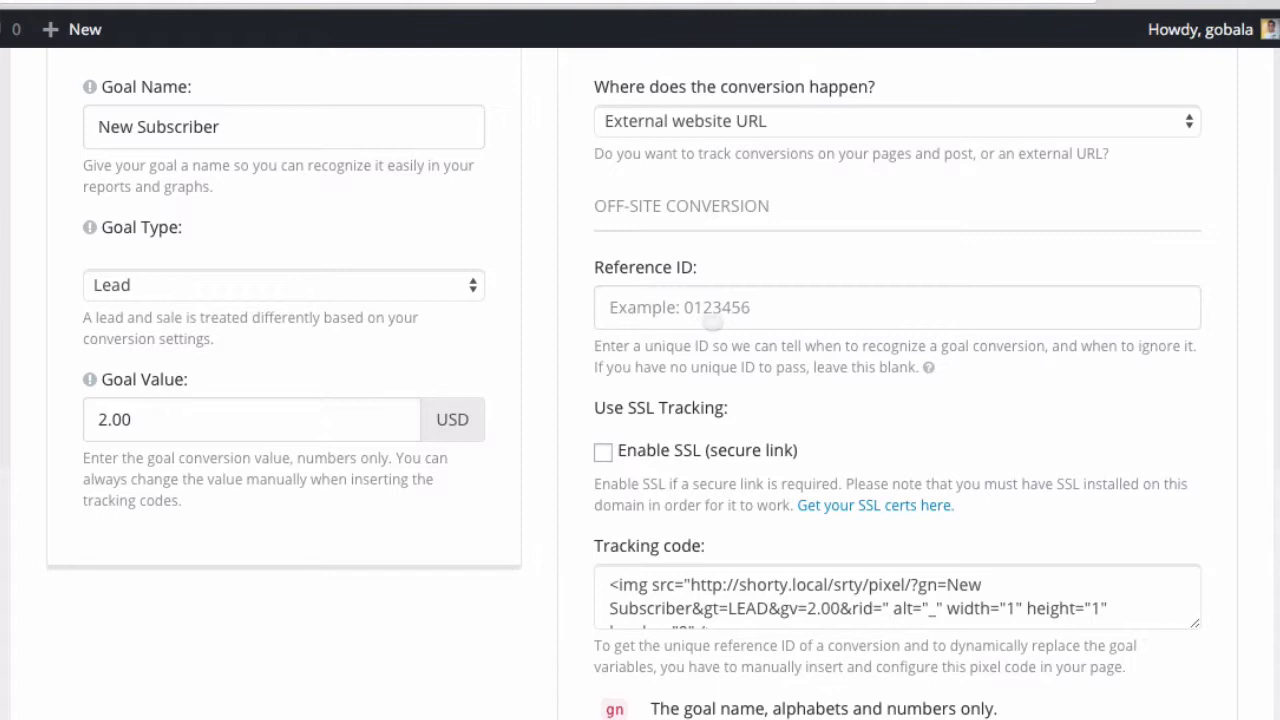
left_click(711, 320)
left_click(722, 370)
left_click(728, 311)
type("22")
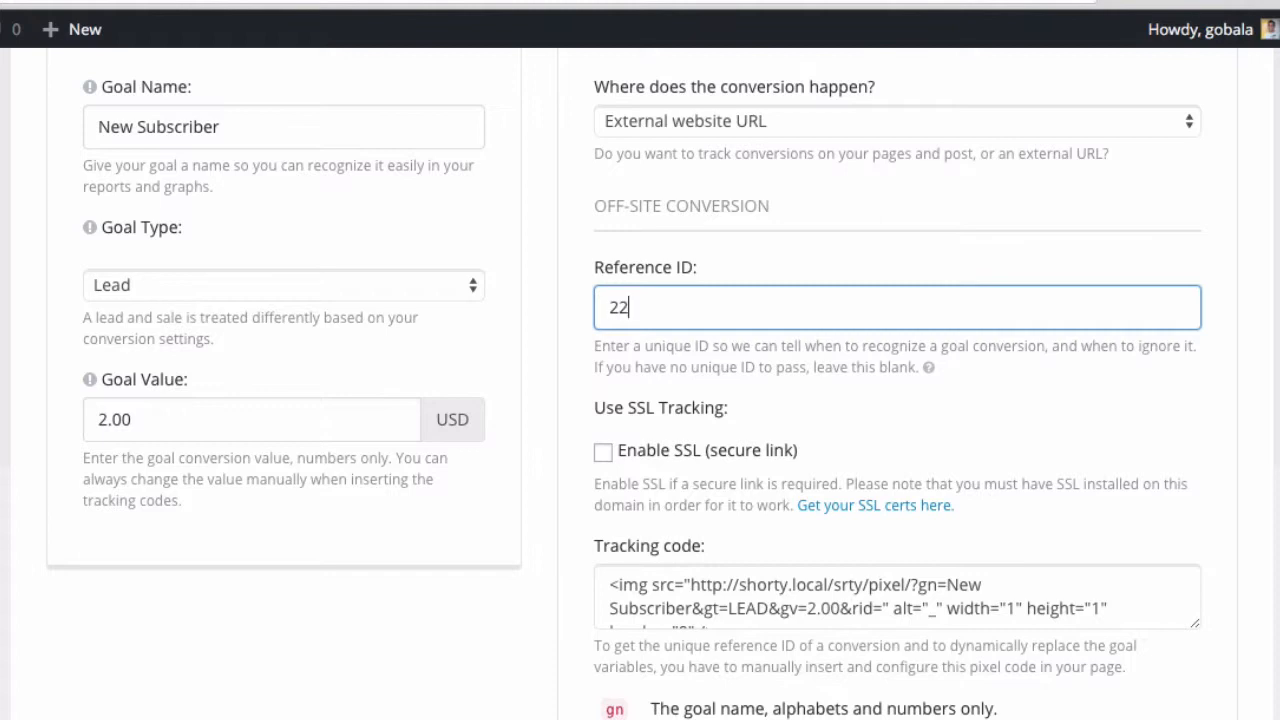
key("BackSpace")
key("BackSpace")
left_click(864, 374)
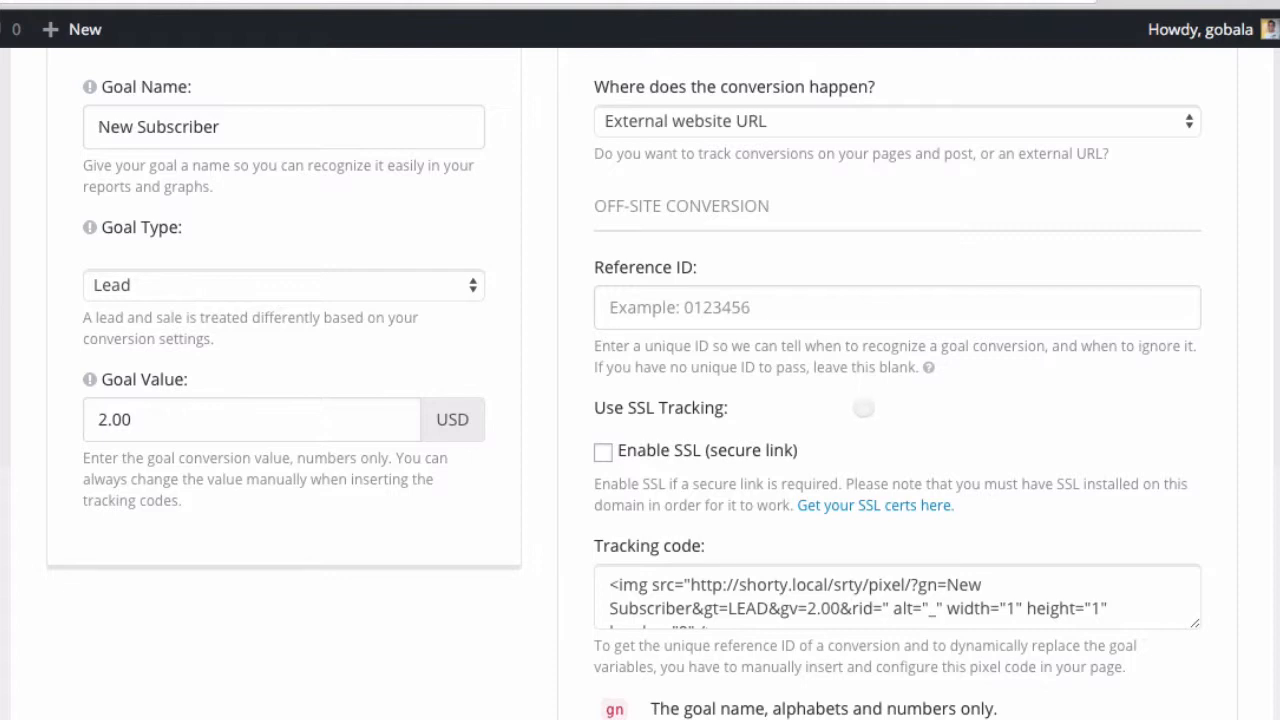
Enable SSL tracking for the off-site conversion
scroll(864, 408, "down", 1)
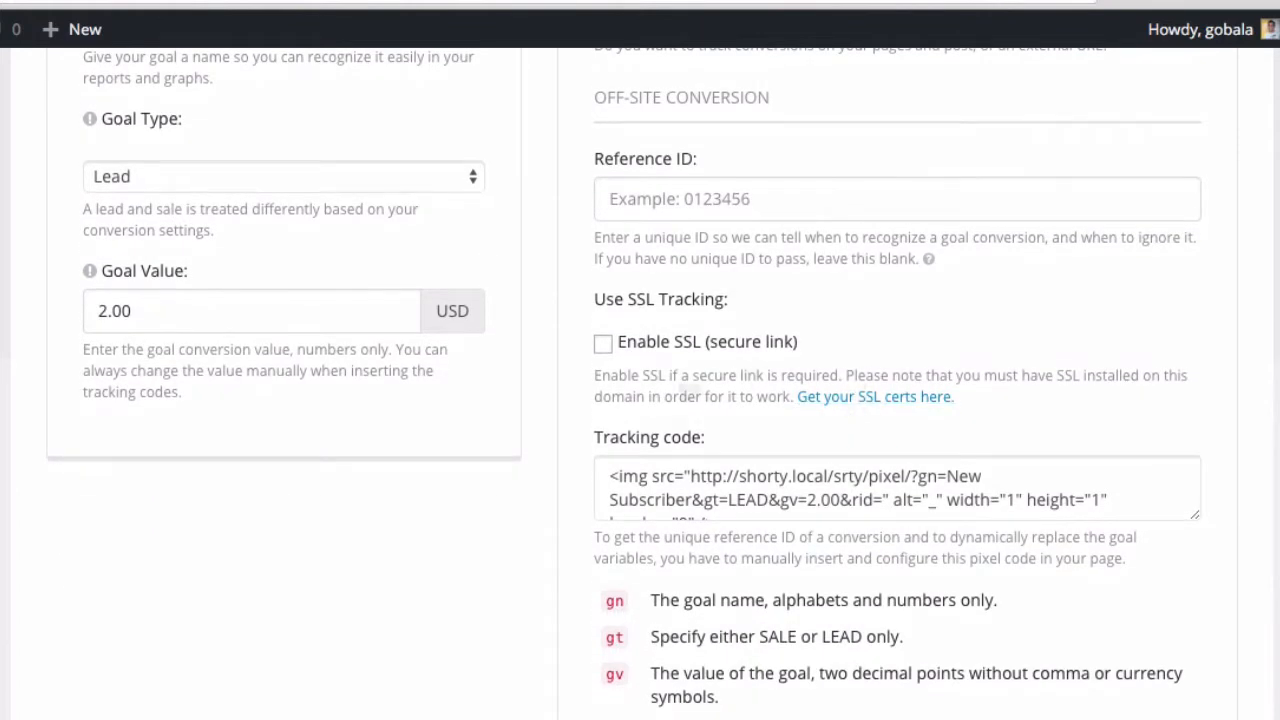
scroll(548, 473, "down", 1)
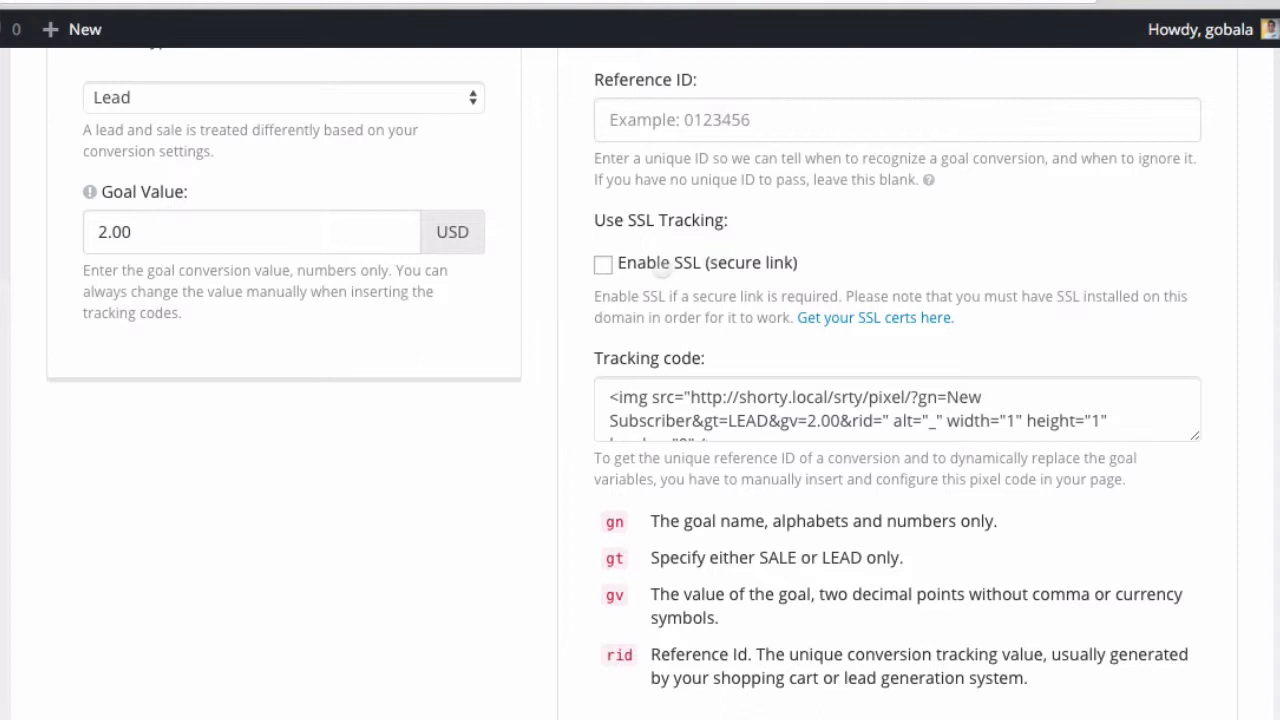
left_click(662, 266)
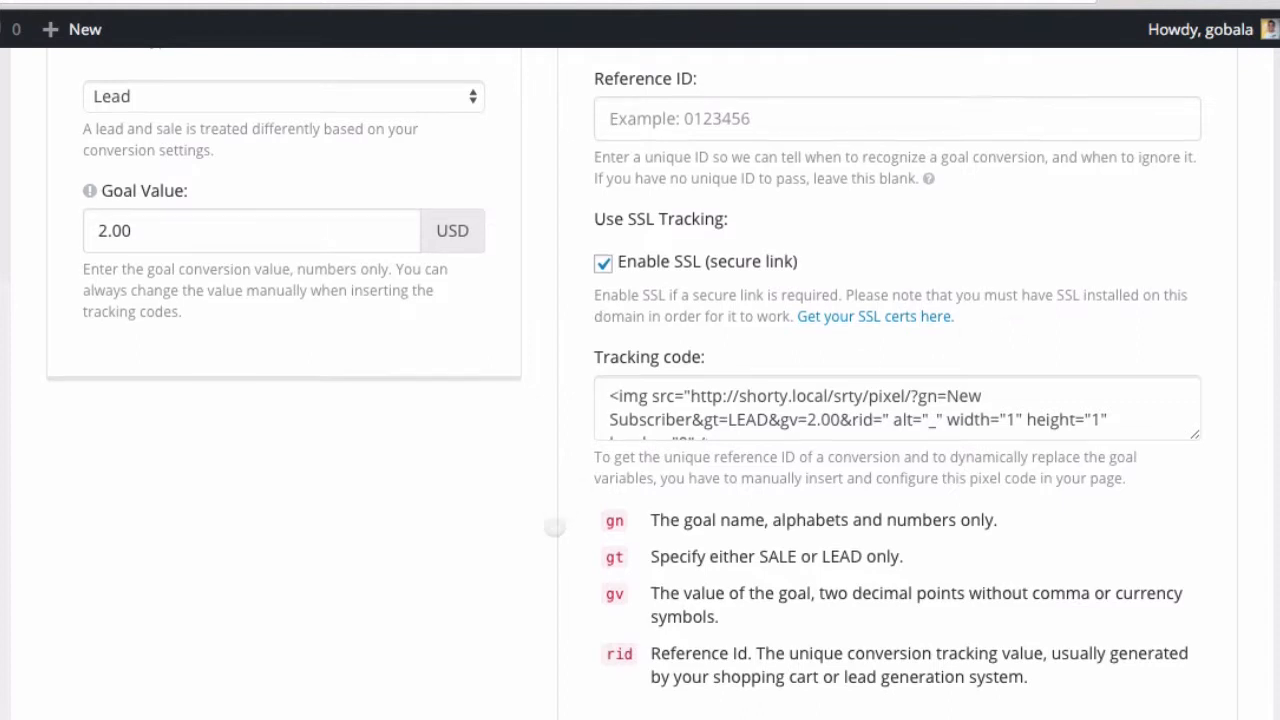
Enlarge the tracking code box to show the full pixel code and select the URL inside it
scroll(554, 527, "down", 1)
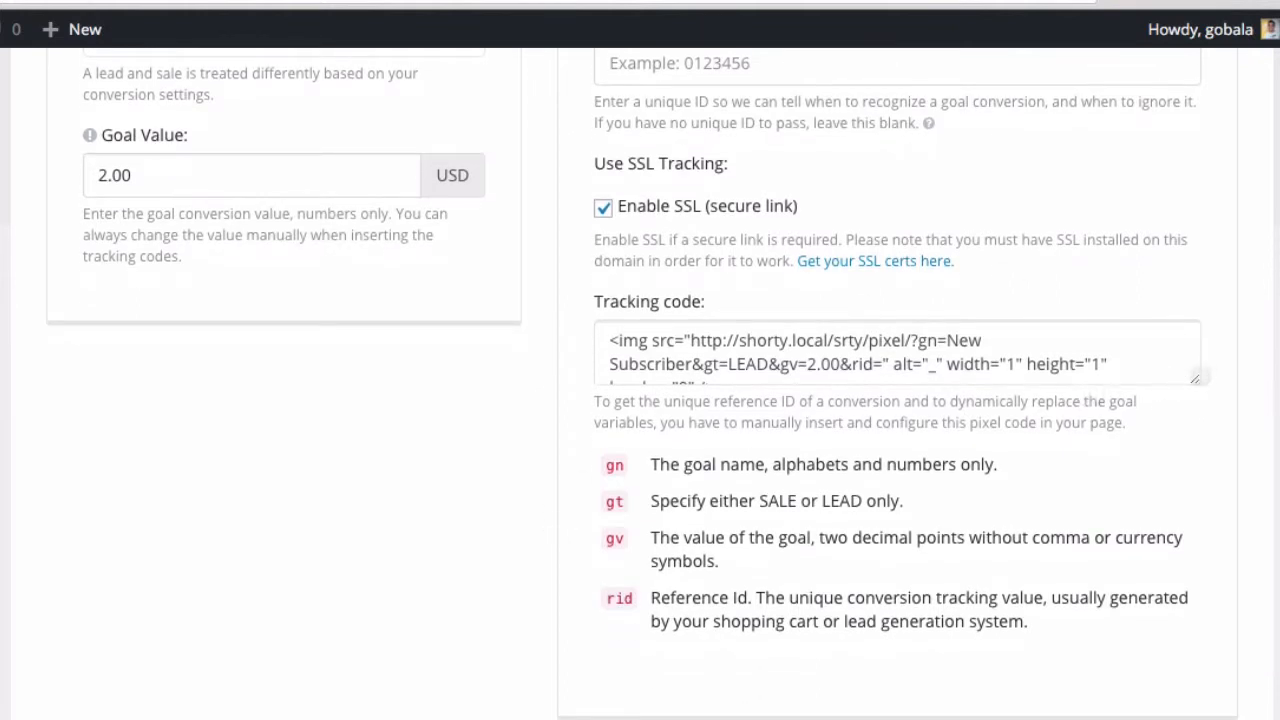
left_click_drag(1195, 378, 1192, 398)
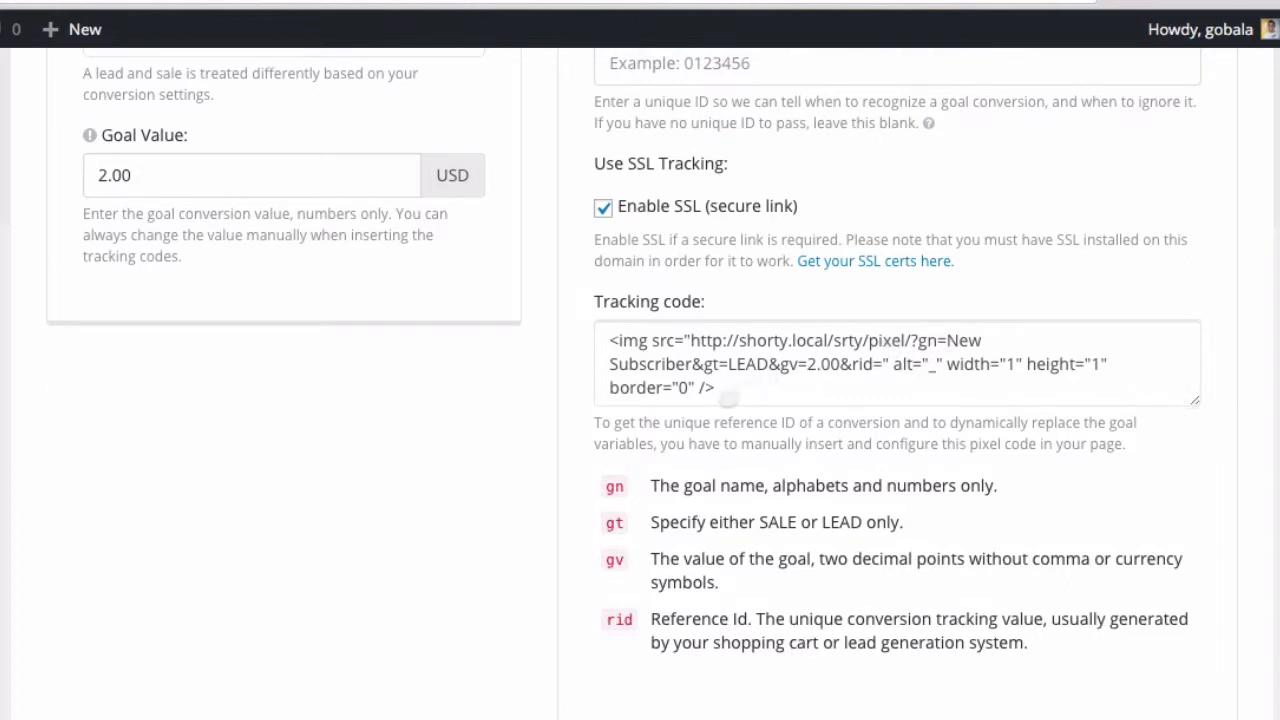
left_click(728, 389)
left_click_drag(690, 340, 880, 364)
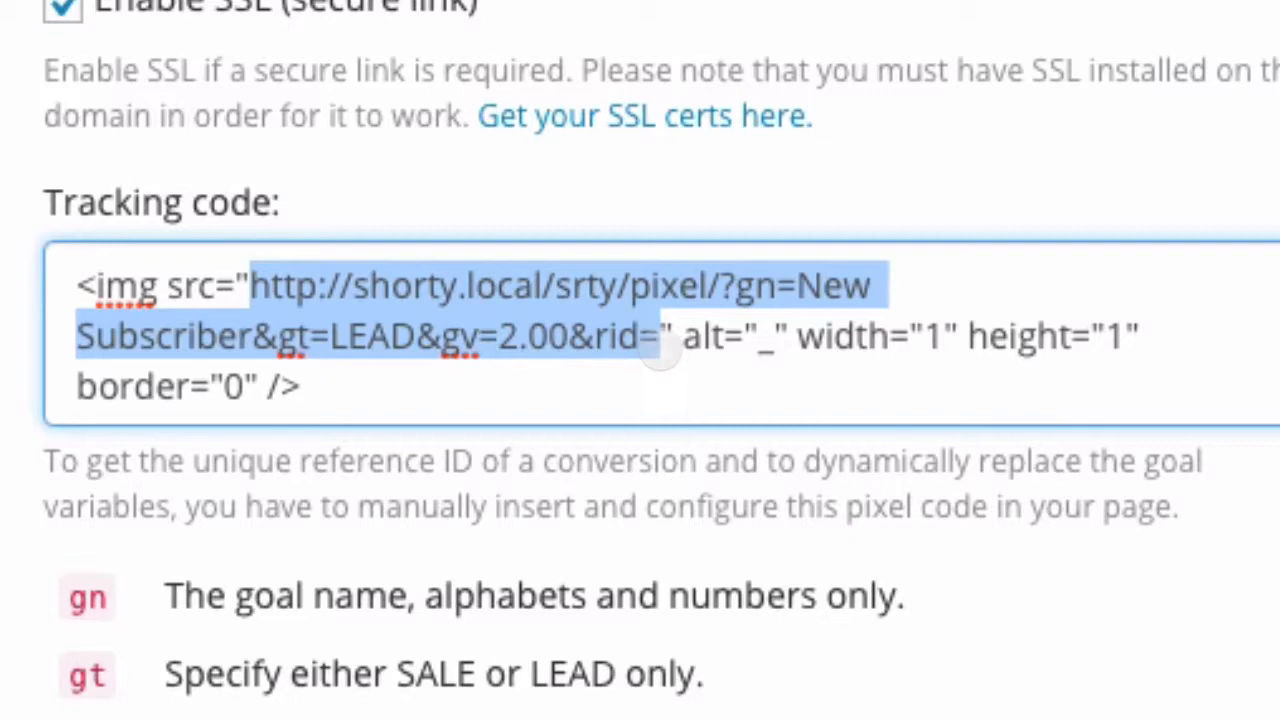
double_click(365, 340)
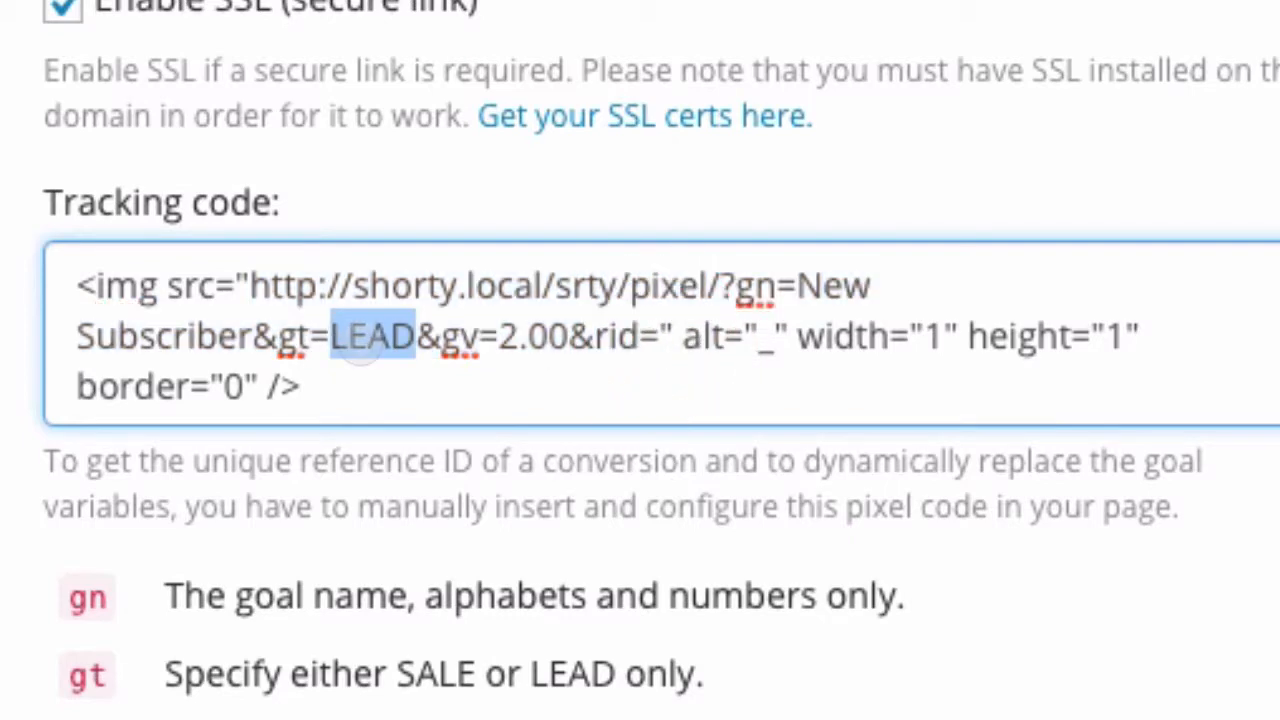
right_click(365, 345)
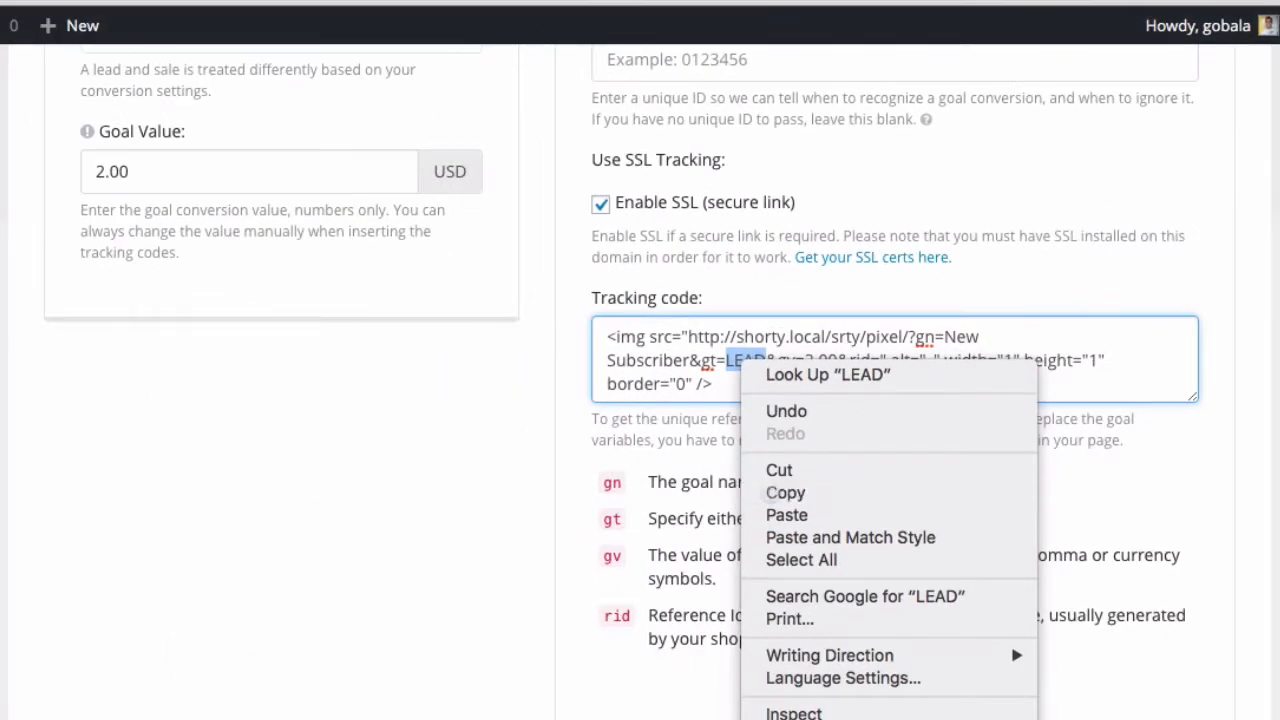
left_click(768, 490)
left_click(703, 384)
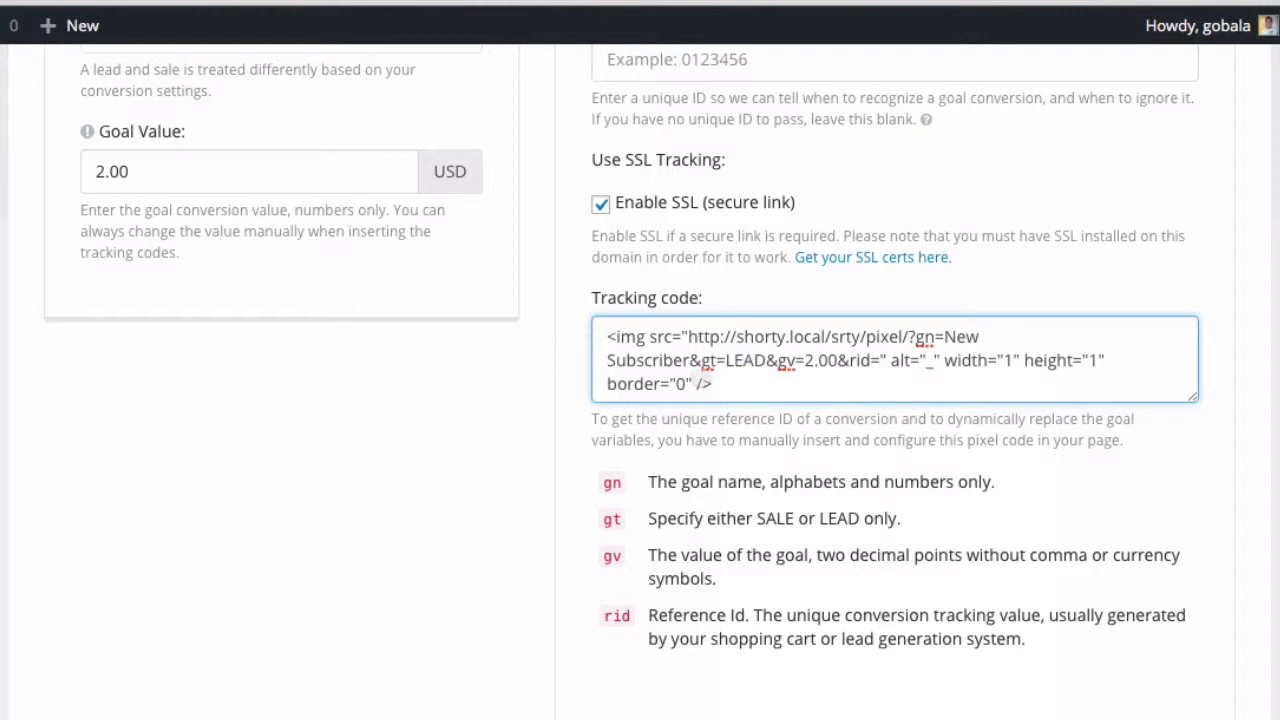
Copy the entire tracking code of the New Subscriber goal
key("super+a")
right_click(670, 362)
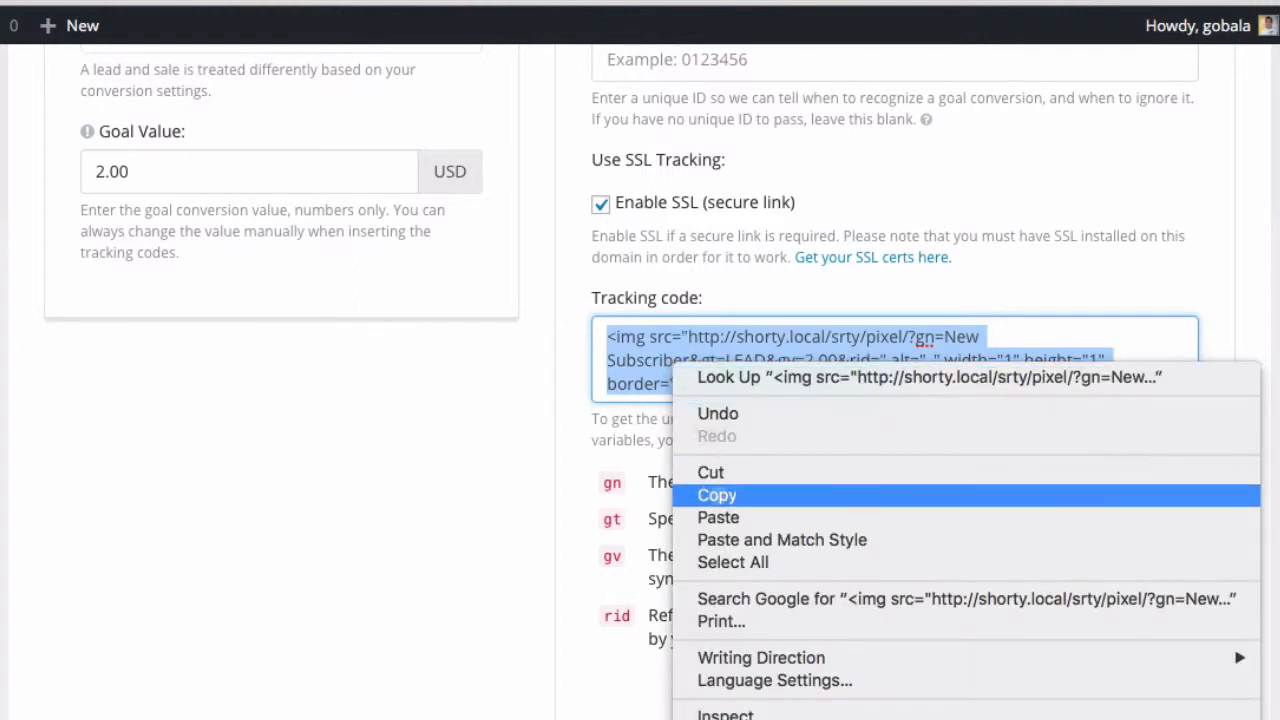
left_click(717, 495)
left_click(590, 484)
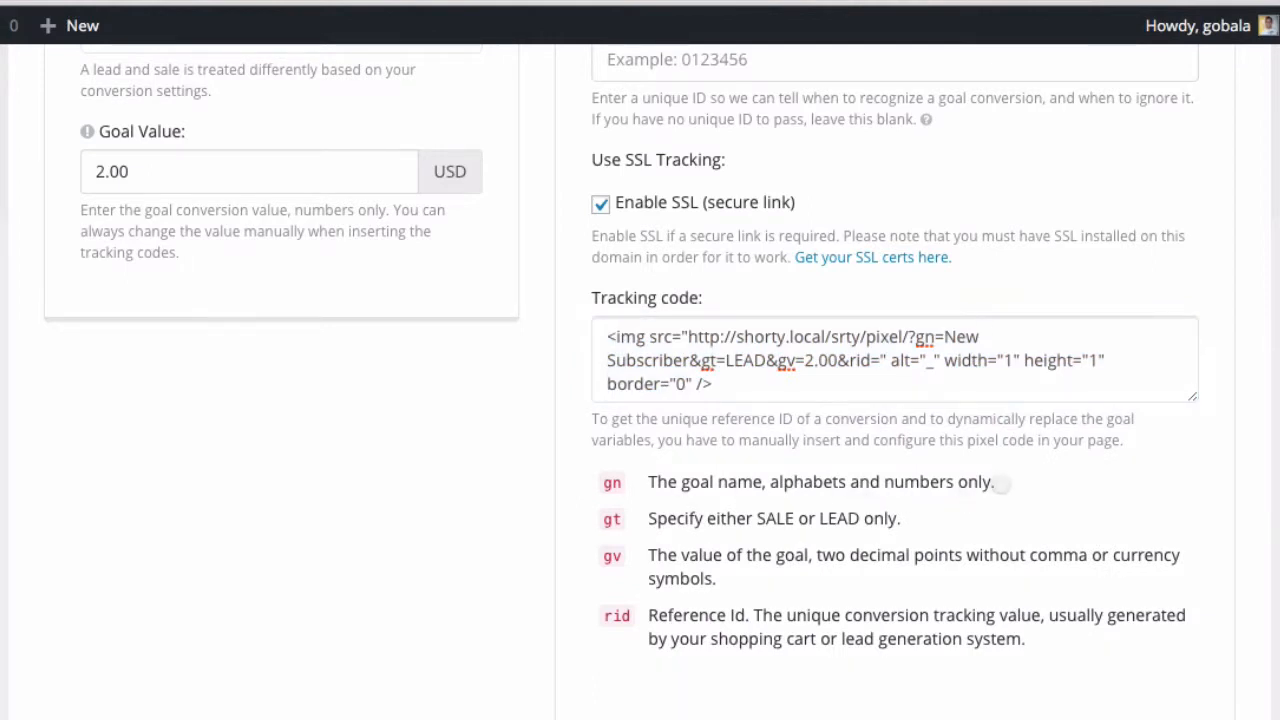
scroll(769, 289, "up", 2)
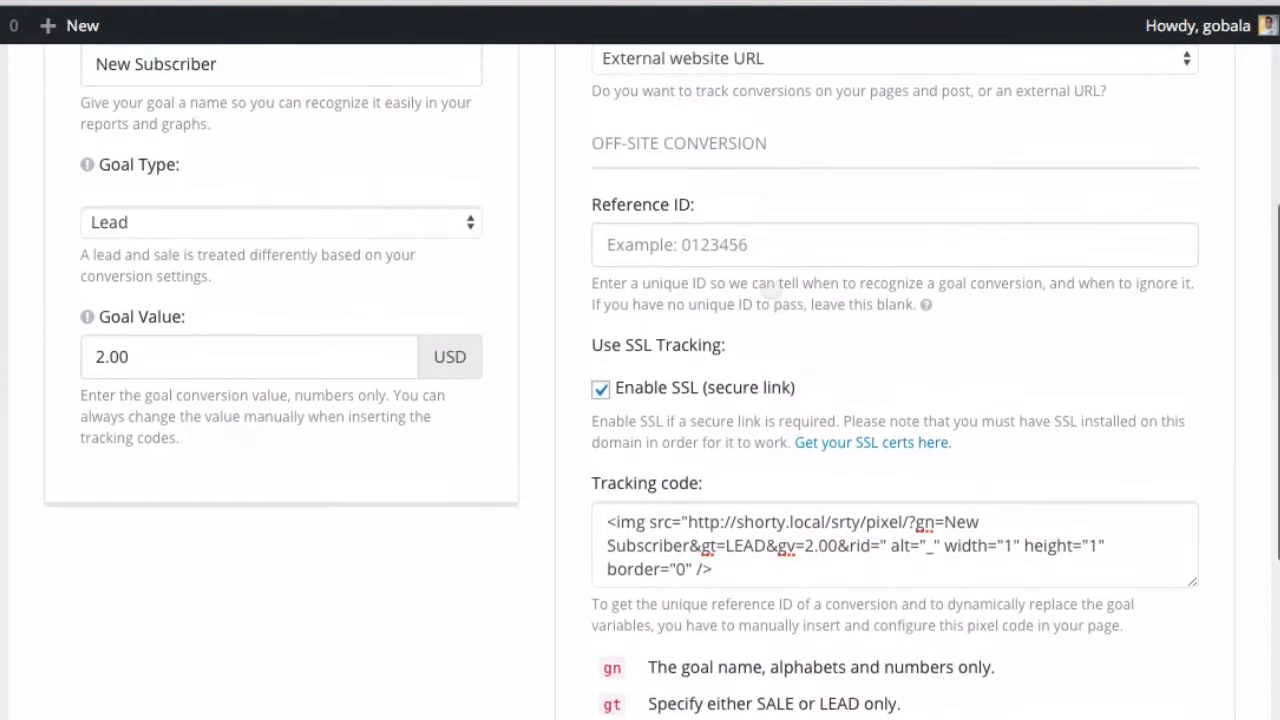
scroll(770, 289, "up", 1)
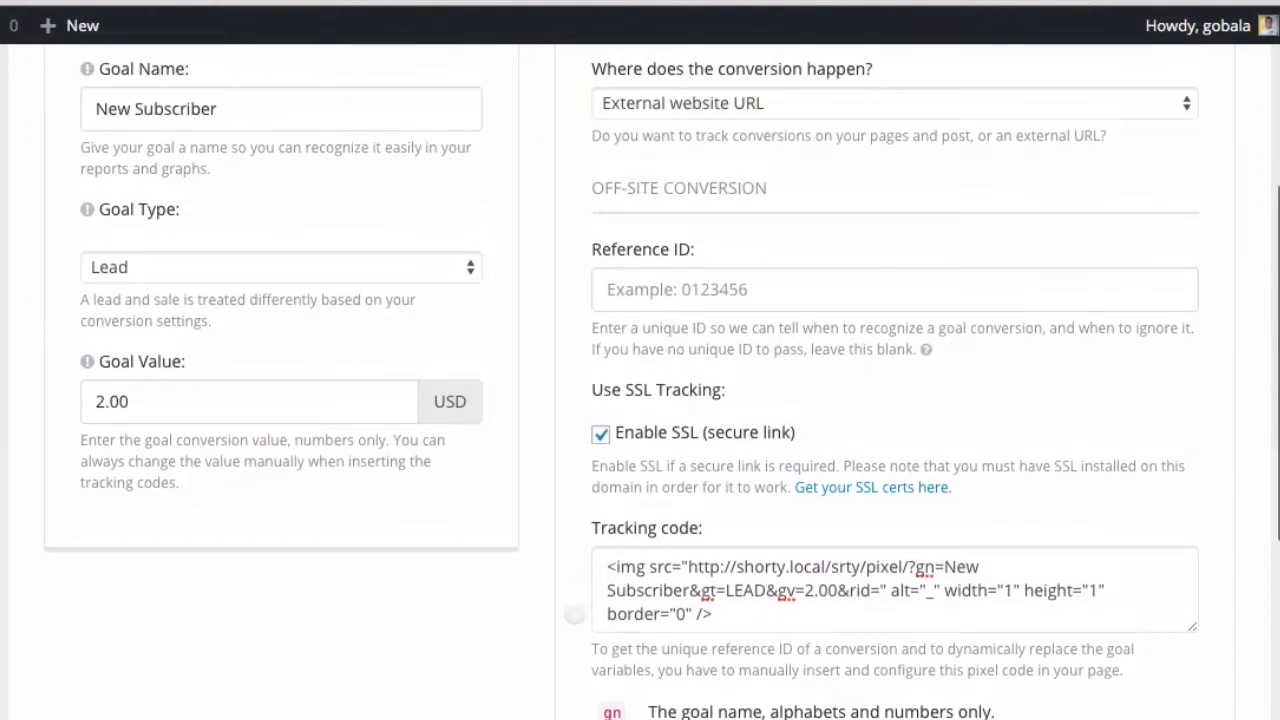
scroll(574, 614, "down", 2)
scroll(574, 611, "up", 2)
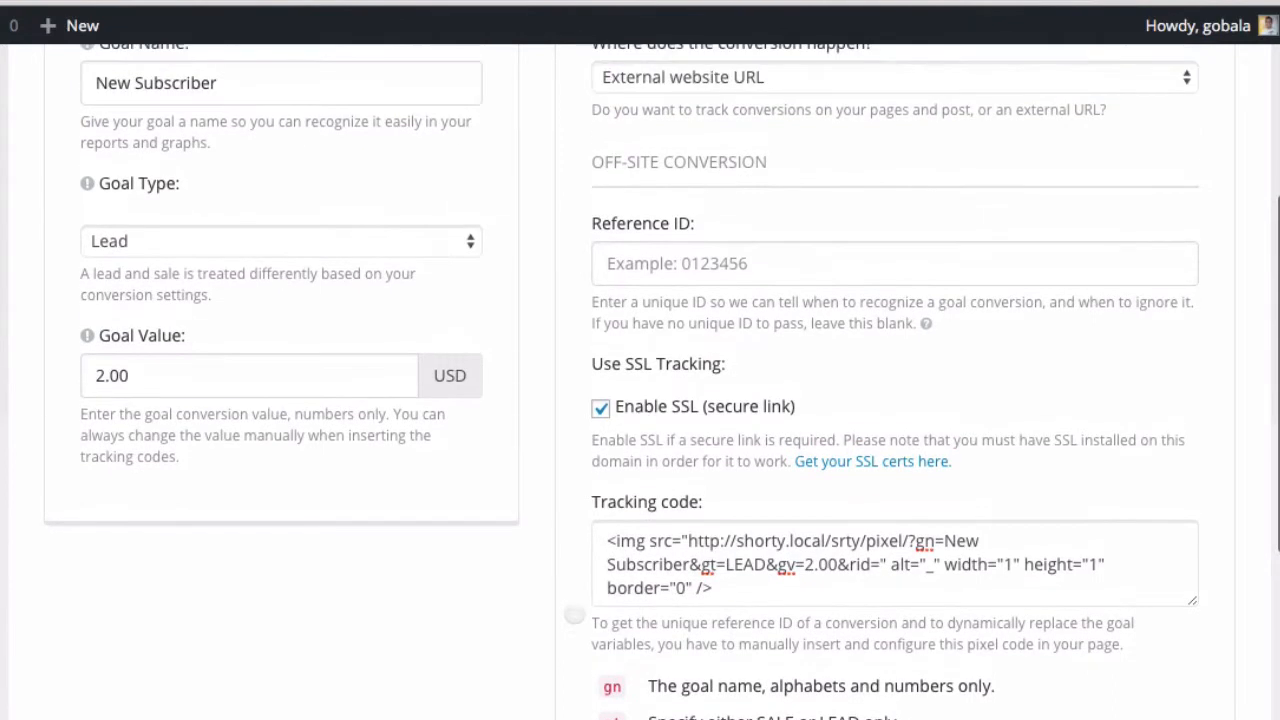
scroll(574, 614, "up", 1)
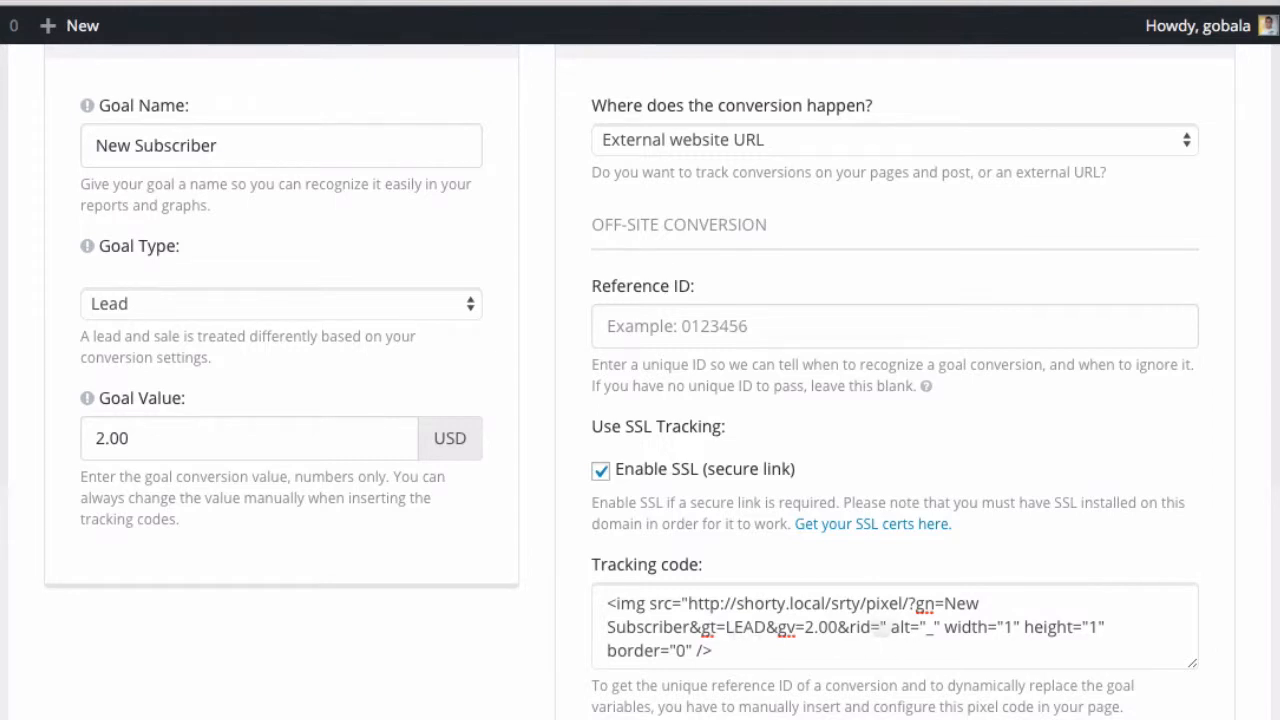
Highlight the 2.00 goal value in the tracking code and view the parameter descriptions below it
left_click_drag(805, 627, 838, 630)
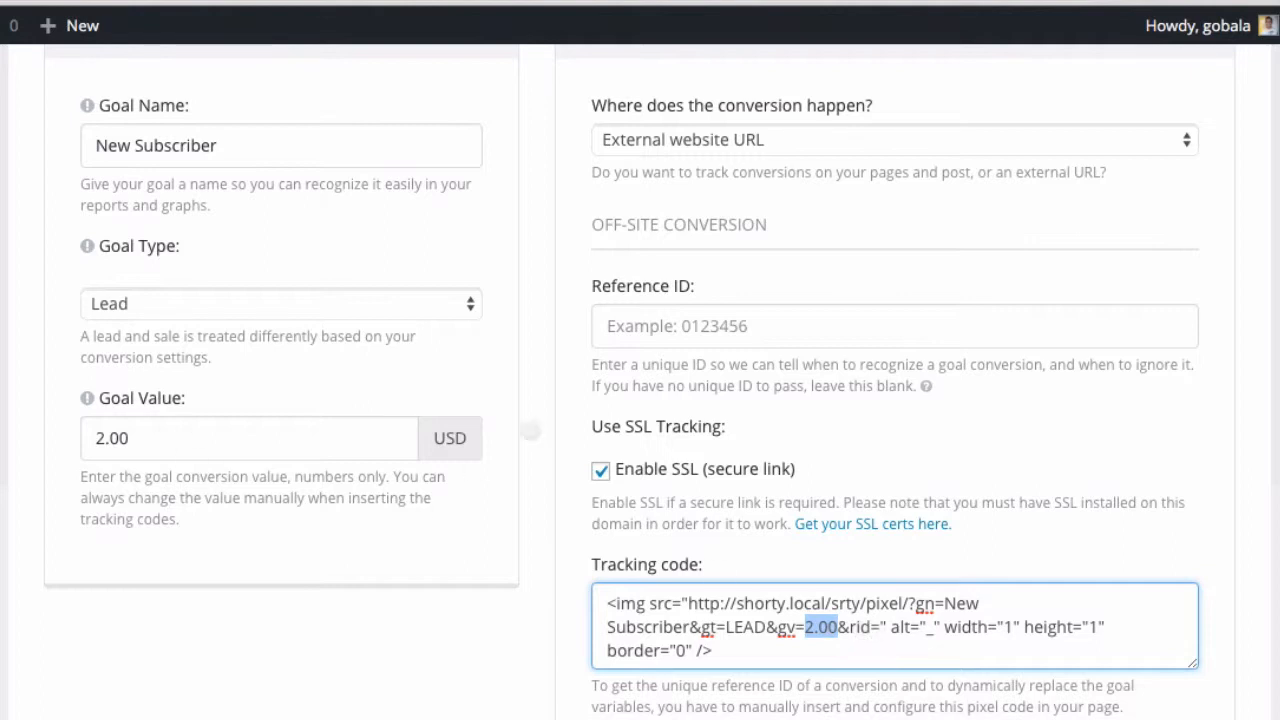
left_click(527, 625)
scroll(527, 625, "down", 3)
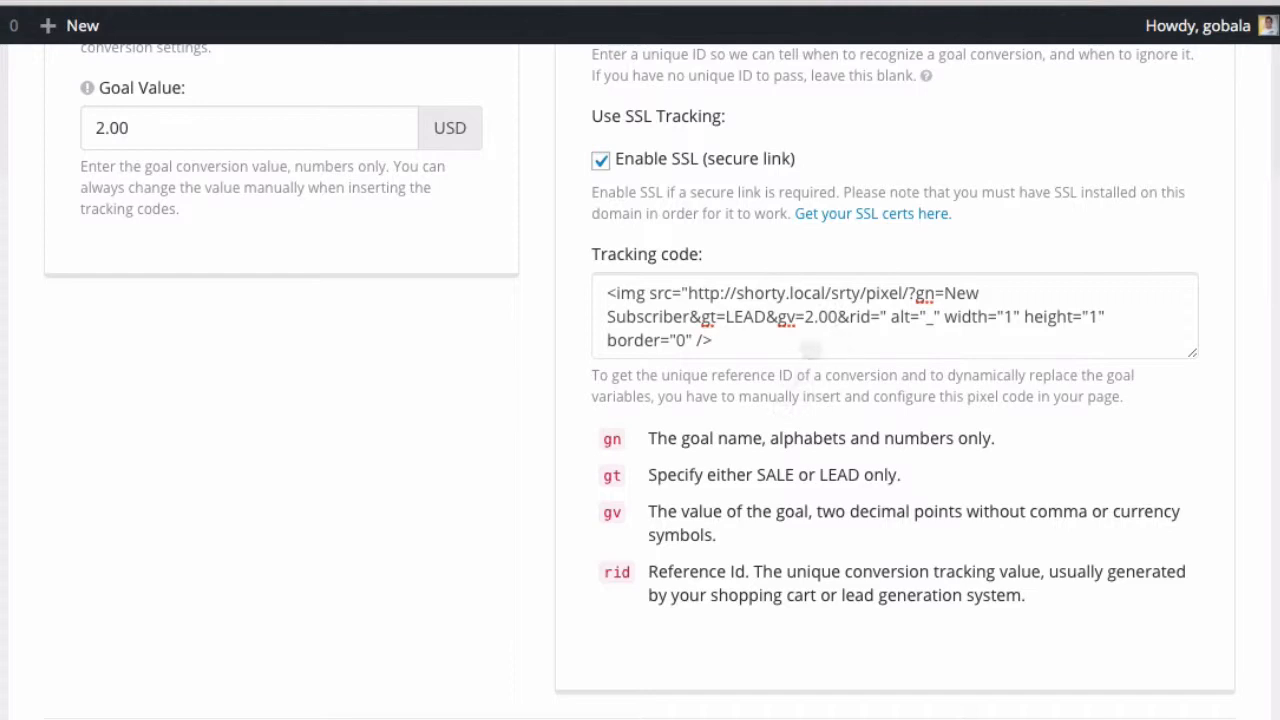
left_click_drag(806, 316, 838, 316)
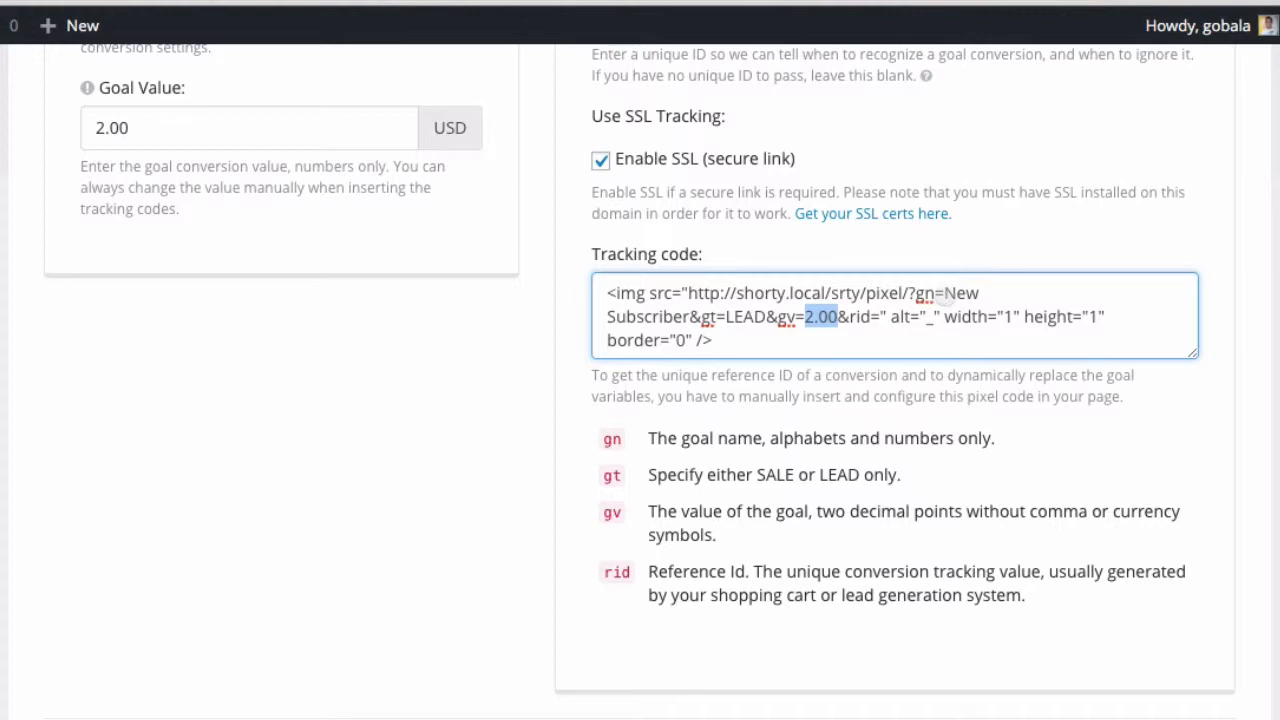
Replace the goal name New Subscriber in the tracking code with the placeholder [product_name]
left_click_drag(945, 293, 690, 317)
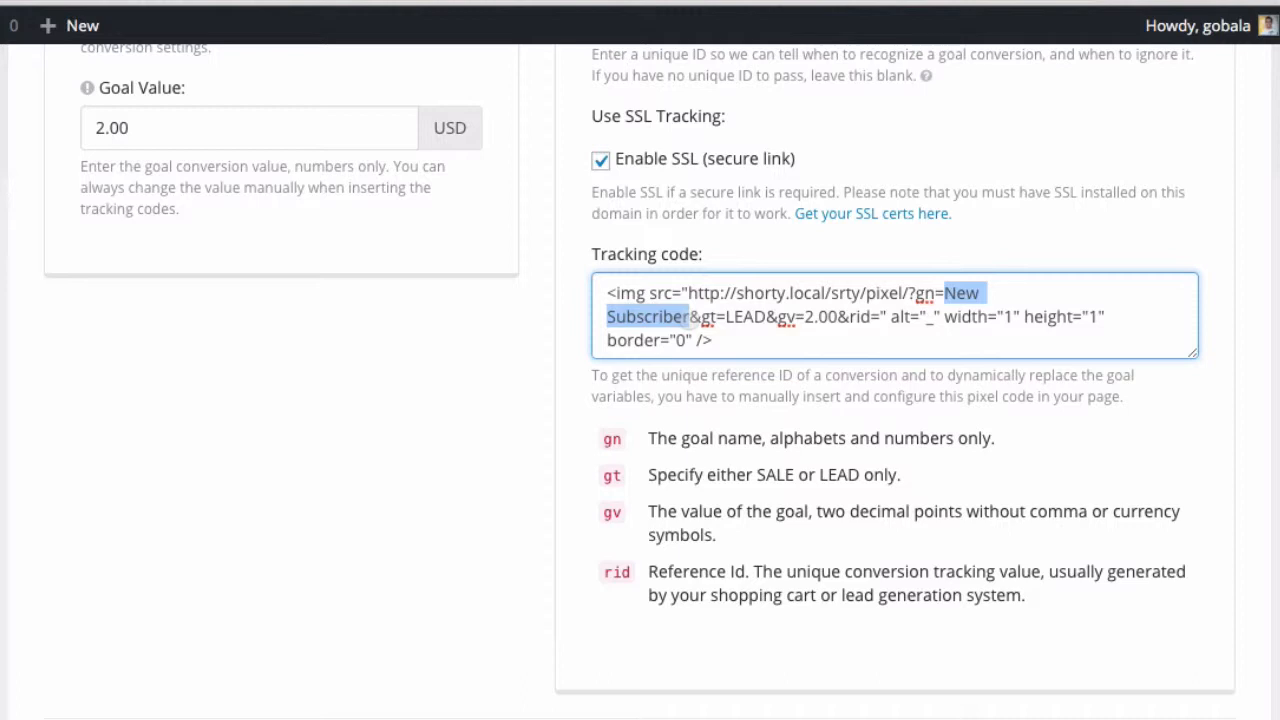
key("BackSpace")
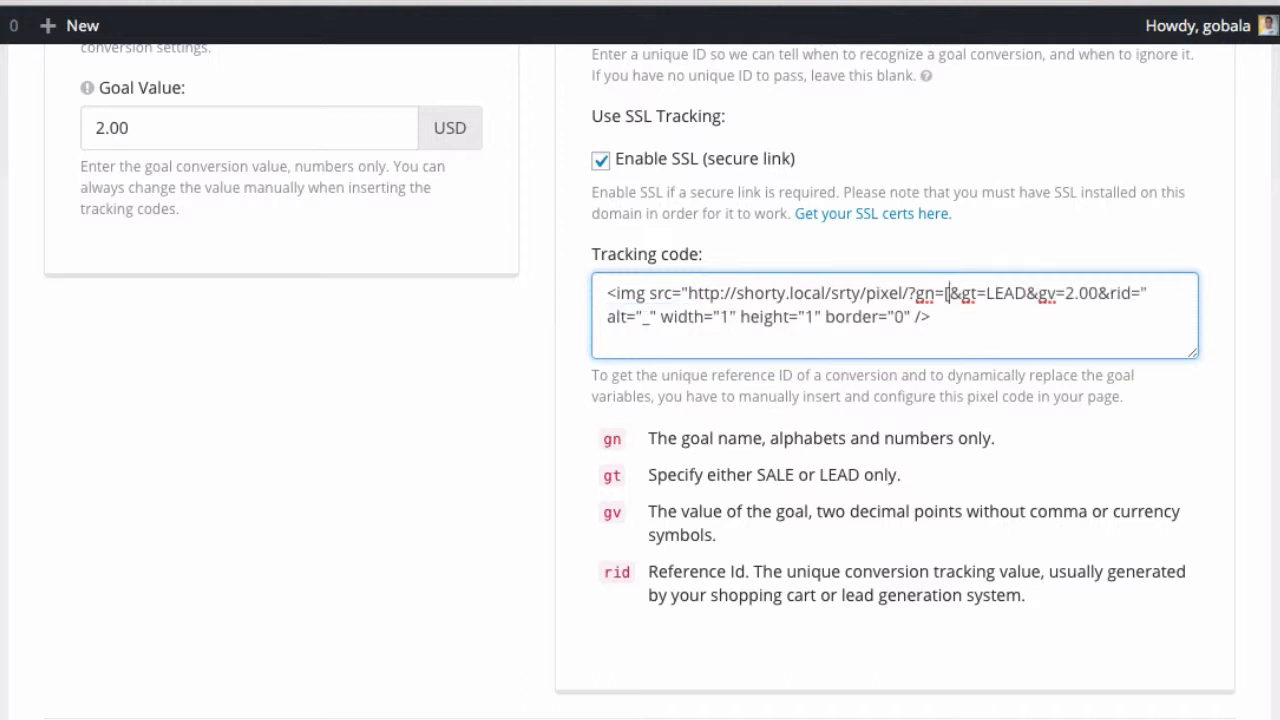
type("[product_")
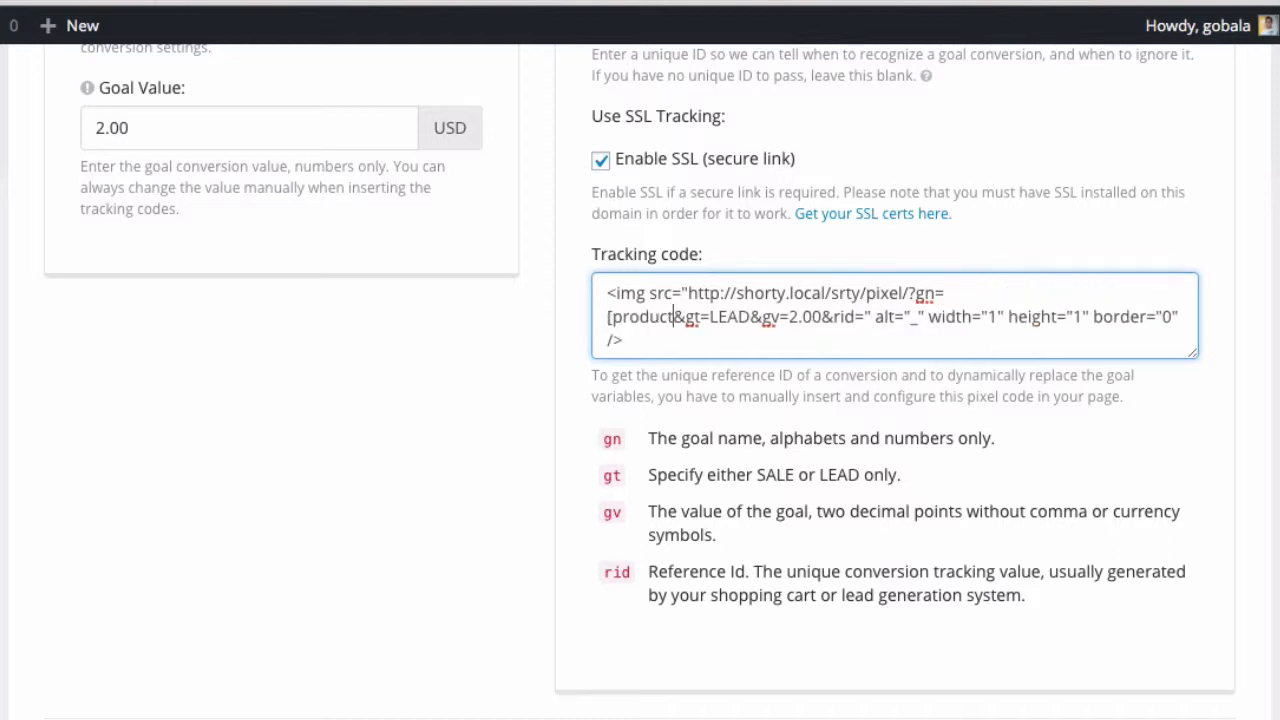
type("name")
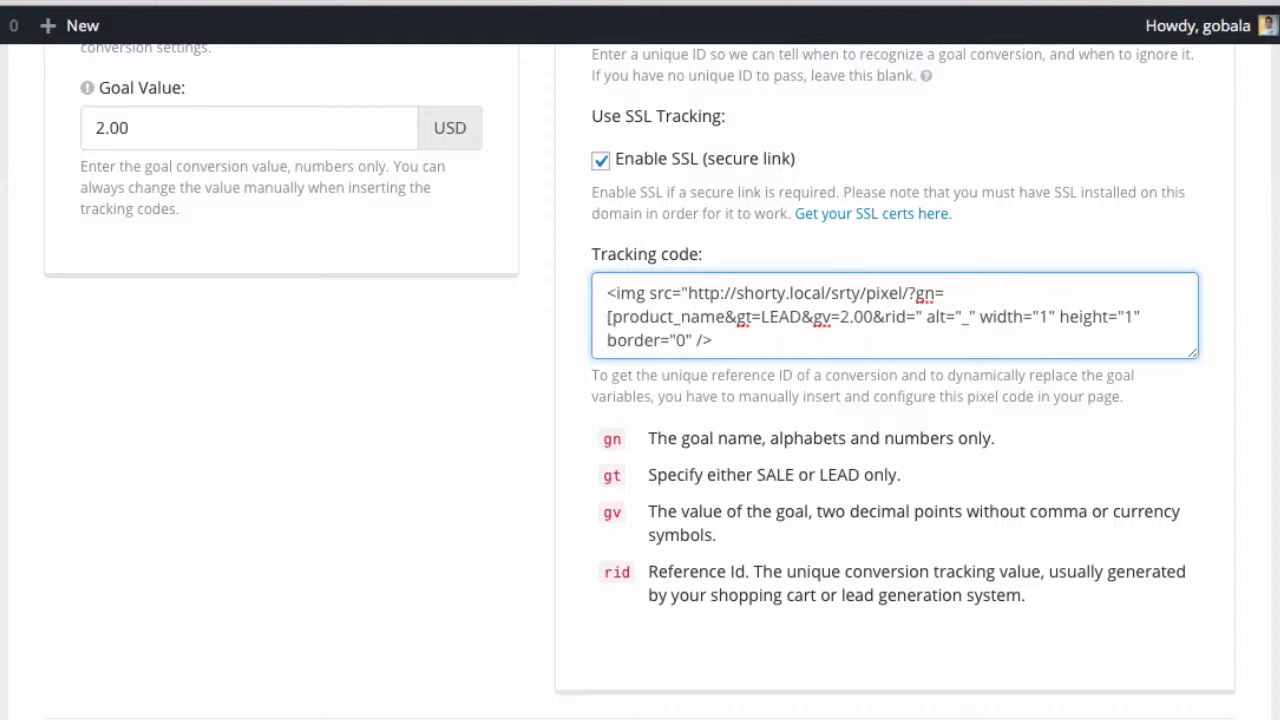
type("]")
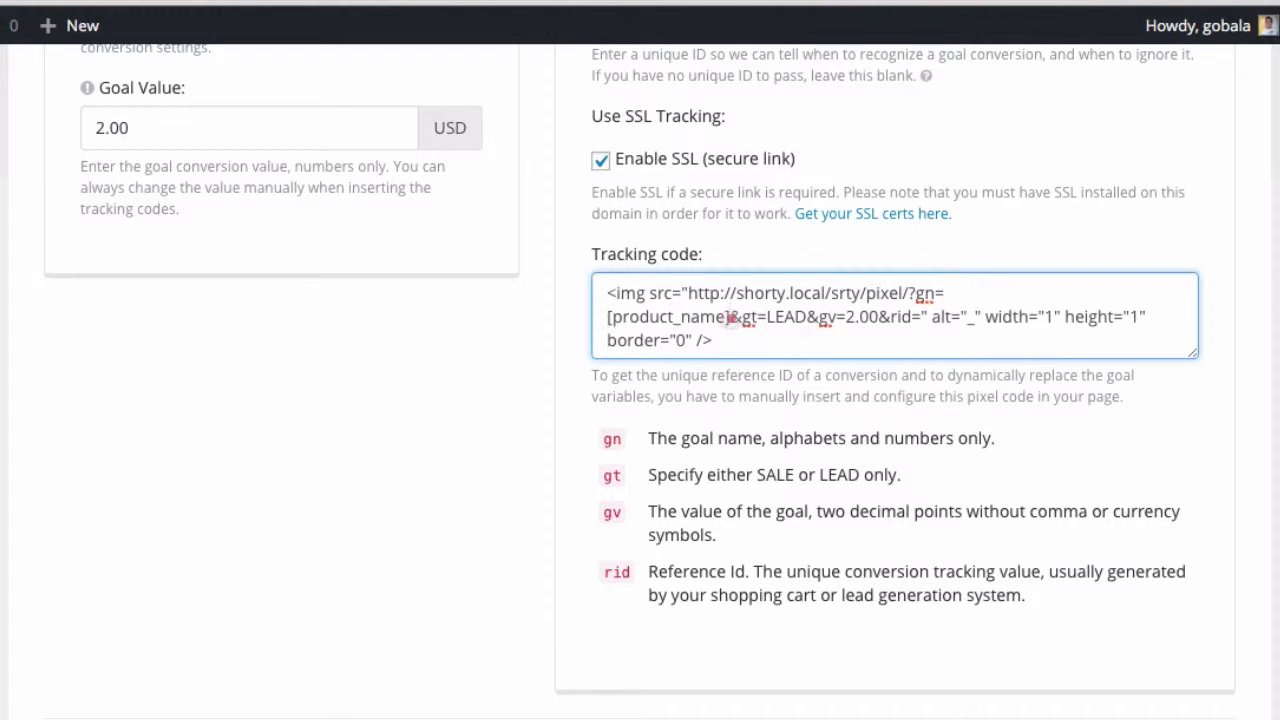
left_click_drag(729, 317, 598, 316)
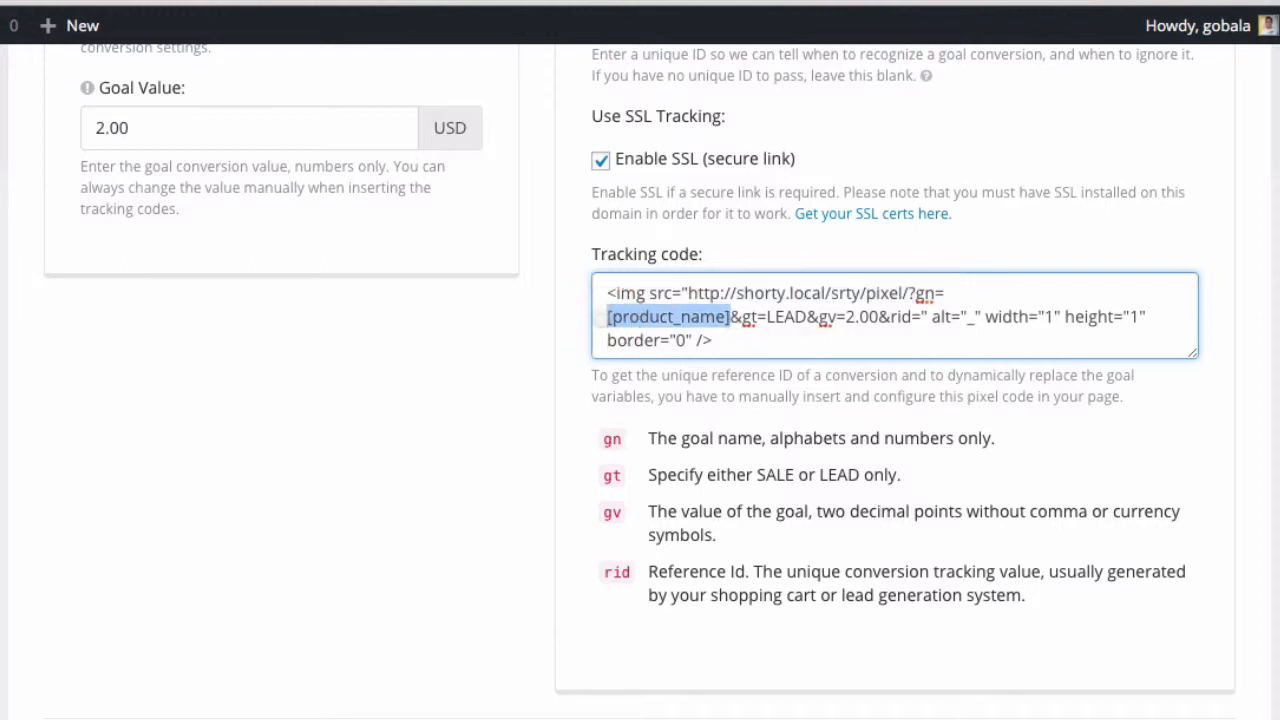
left_click(737, 511)
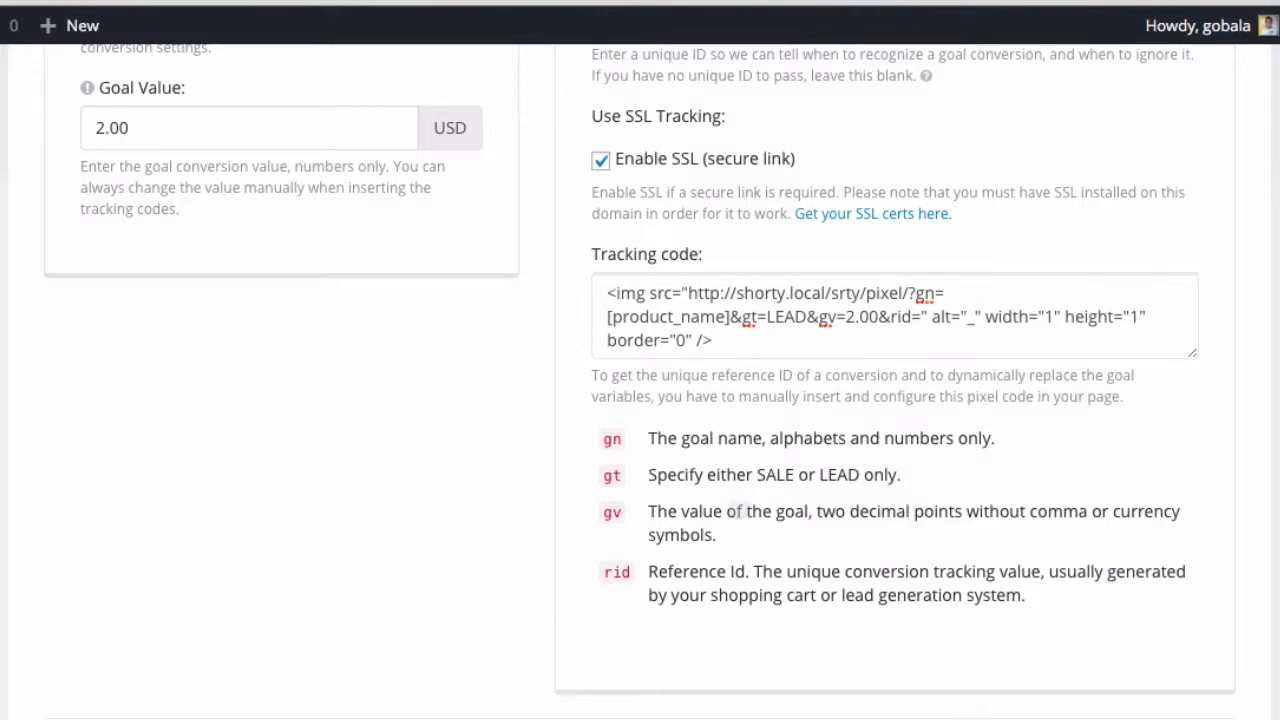
Examine the goal settings and the gn, gt, gv and rid parameter descriptions below the tracking code
scroll(420, 425, "up", 5)
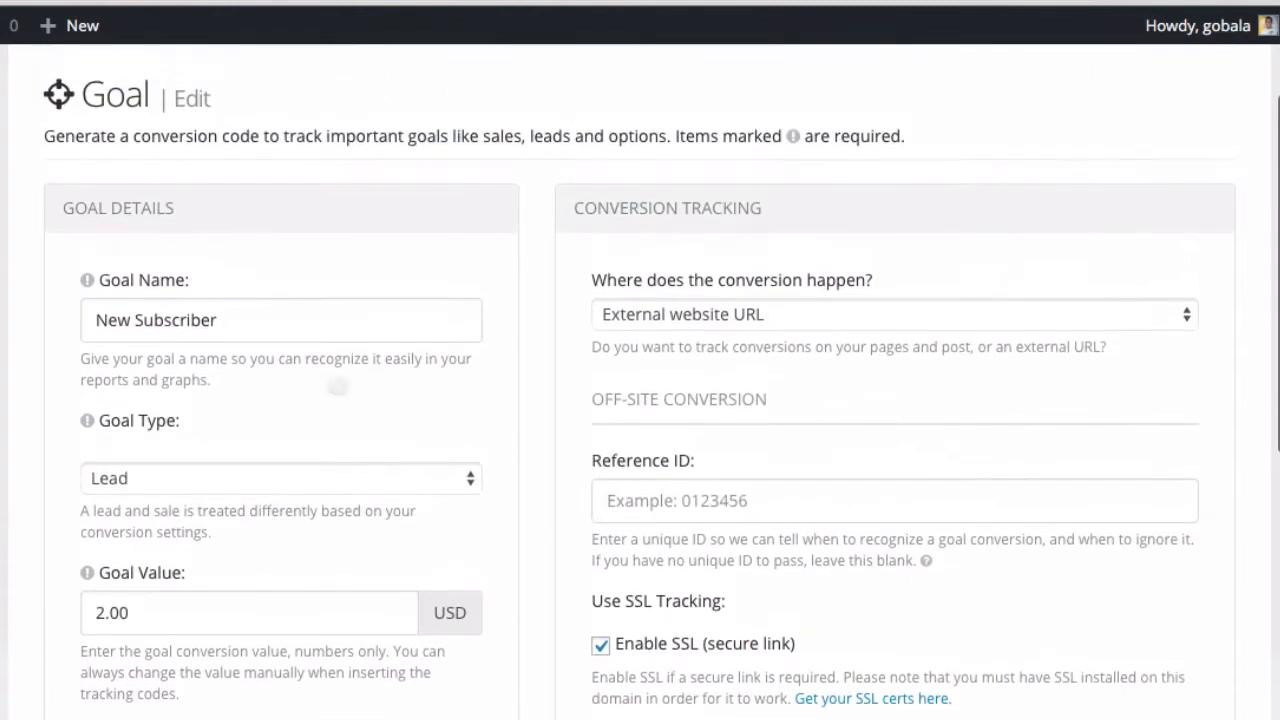
scroll(512, 664, "down", 3)
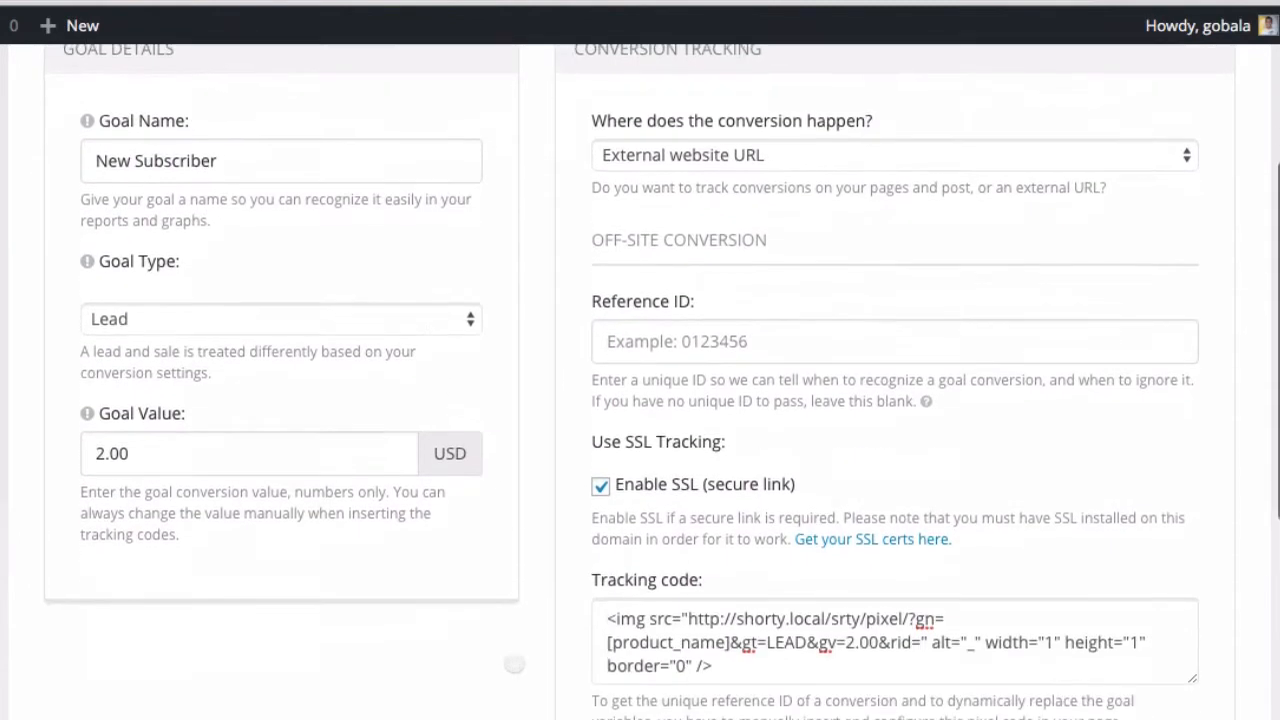
scroll(513, 664, "down", 4)
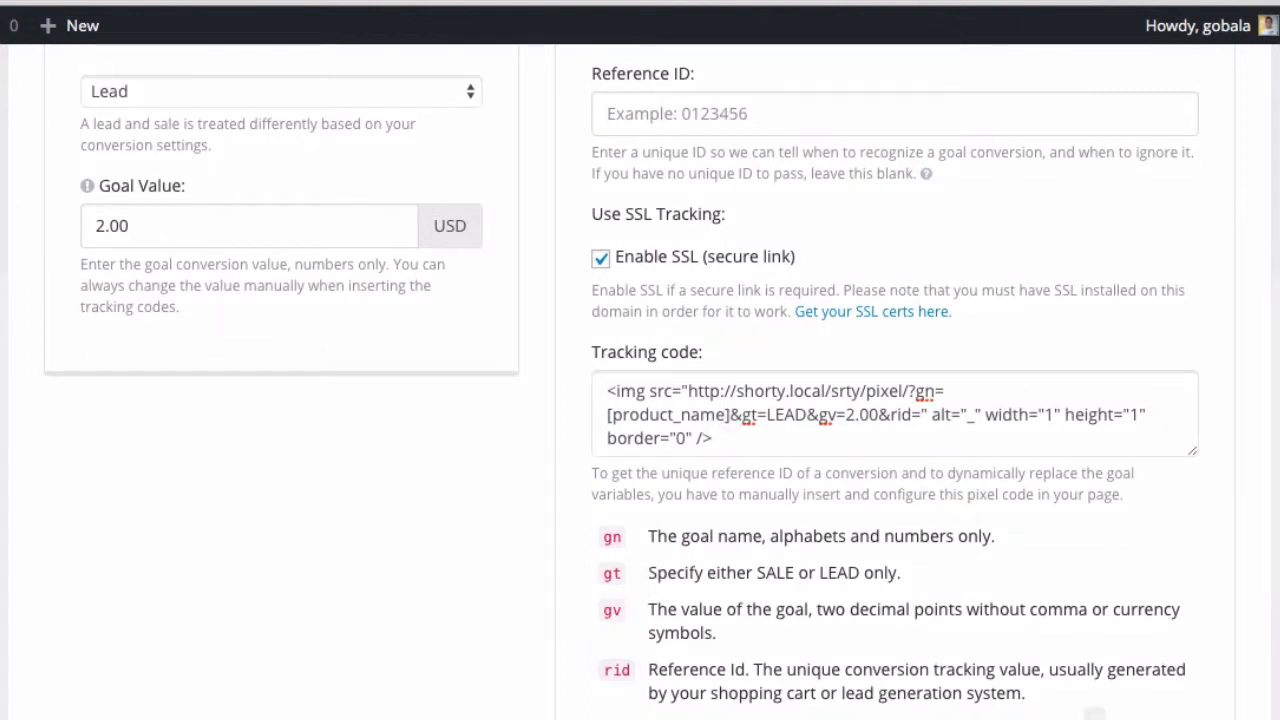
left_click_drag(1025, 694, 605, 537)
left_click(458, 614)
scroll(460, 619, "down", 1)
scroll(460, 619, "down", 1)
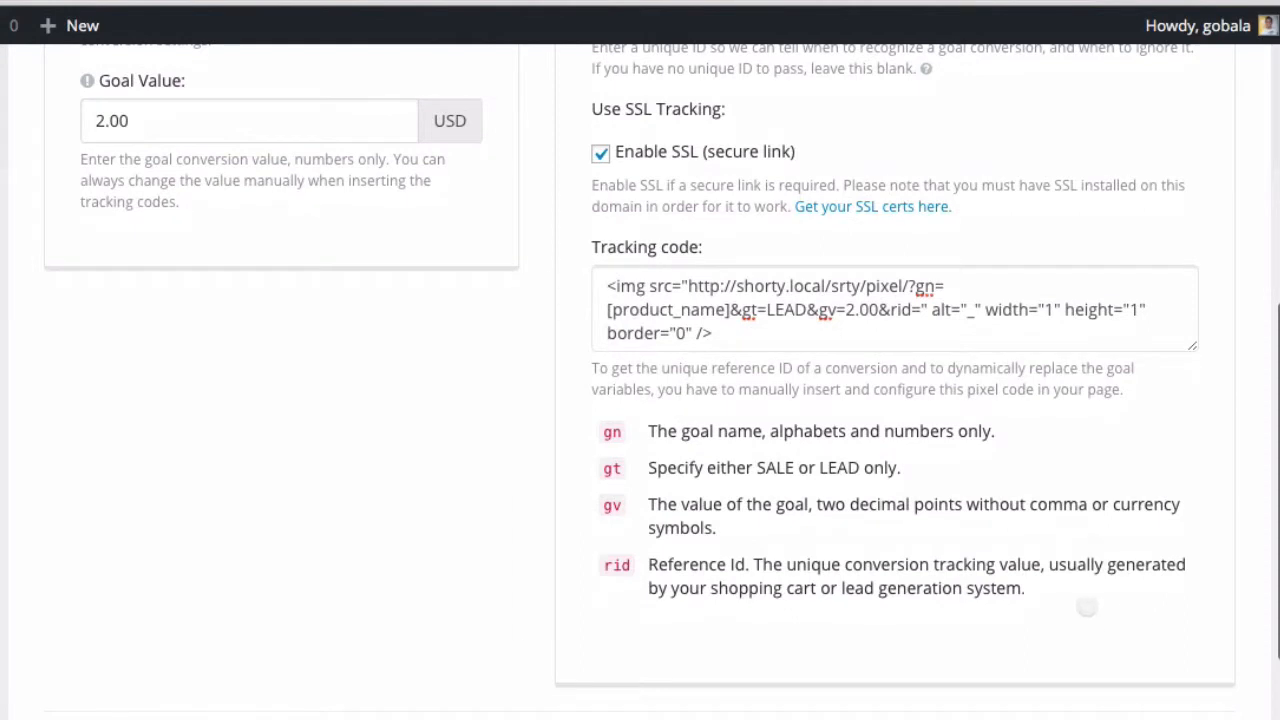
left_click_drag(1007, 590, 588, 427)
Save the goal and reopen New Subscriber for editing from the goals list
left_click(341, 563)
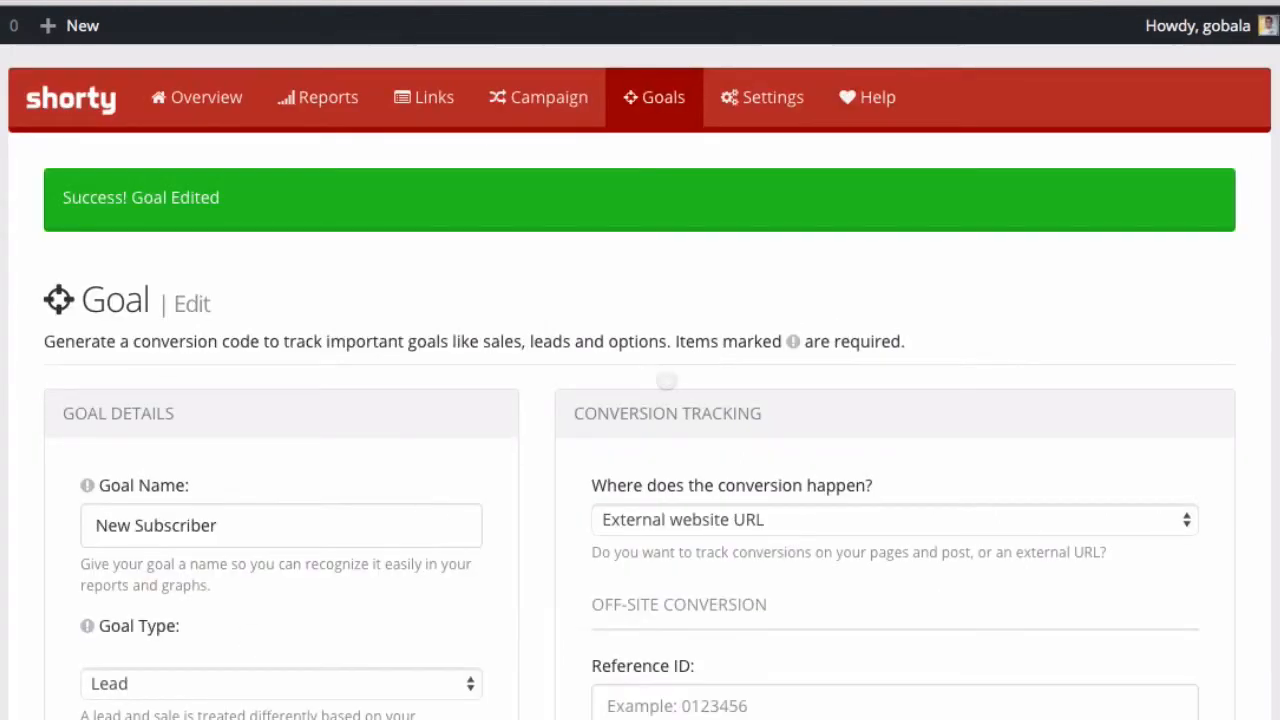
left_click(676, 110)
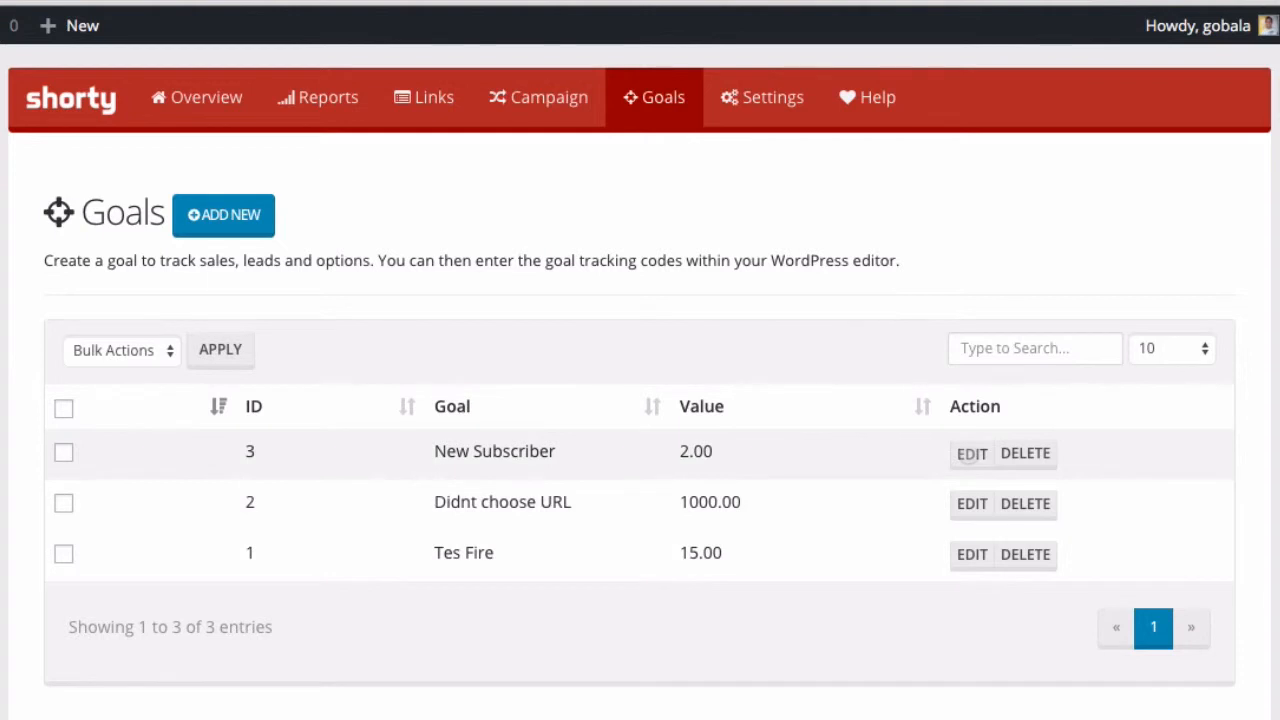
left_click(968, 454)
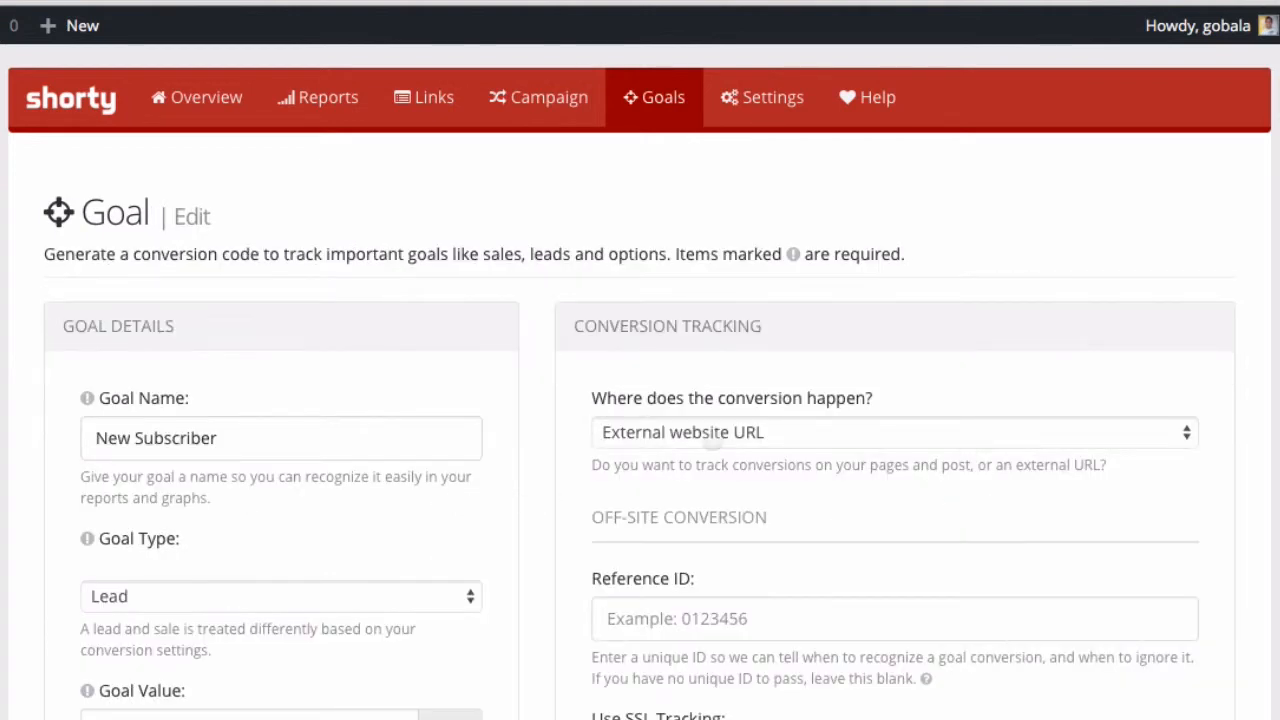
Set the conversion location to A post or page on this site, choose the thank-you-for-subscribing page and save the goal
left_click(712, 442)
left_click(703, 410)
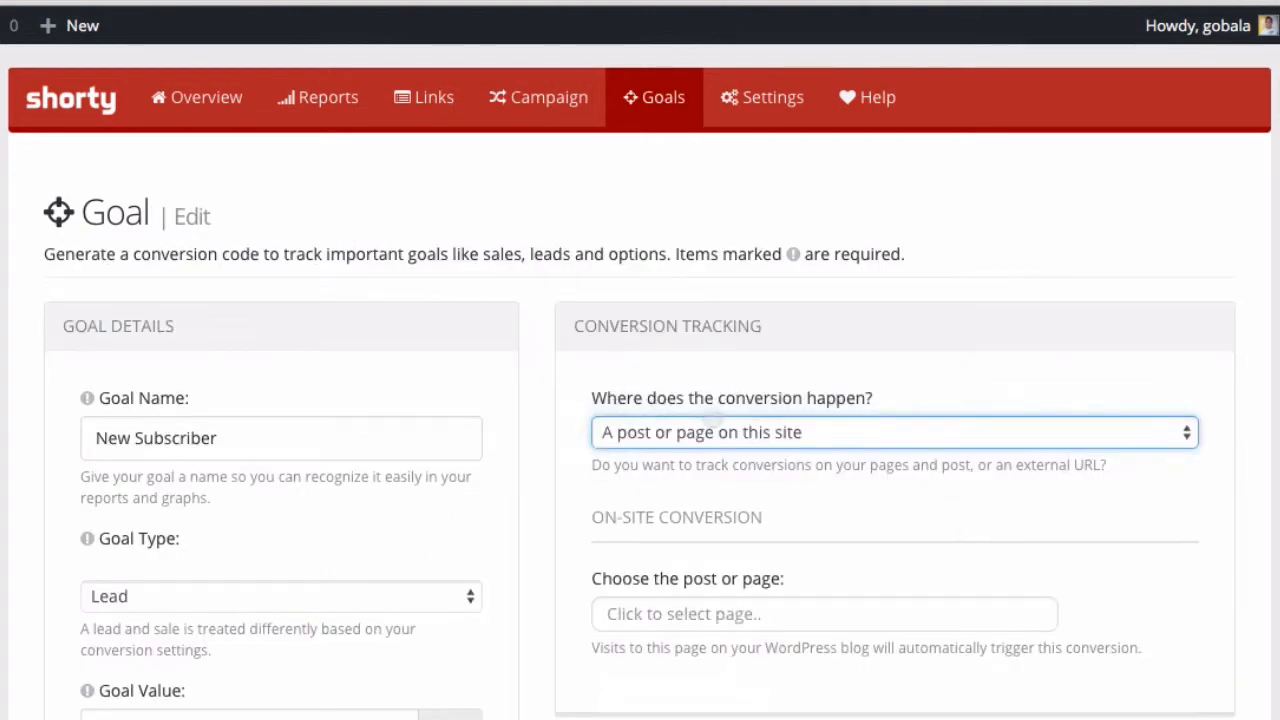
left_click(657, 613)
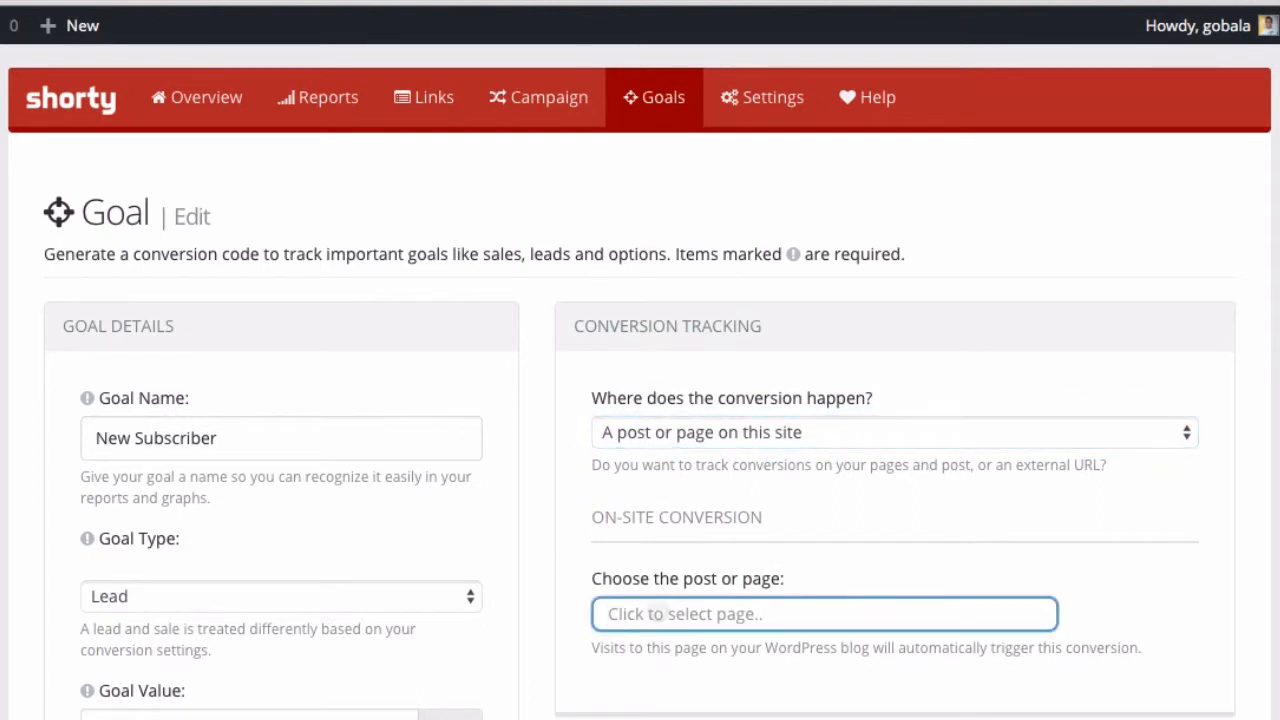
type("th")
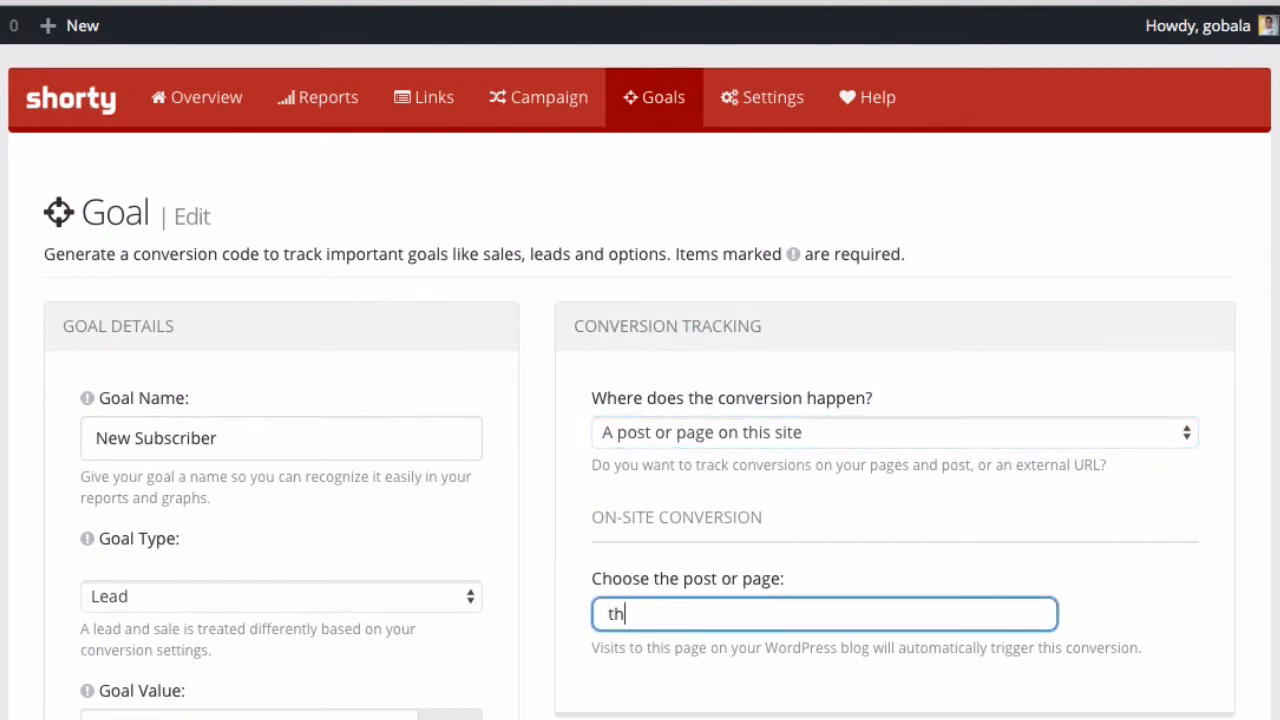
left_click(658, 674)
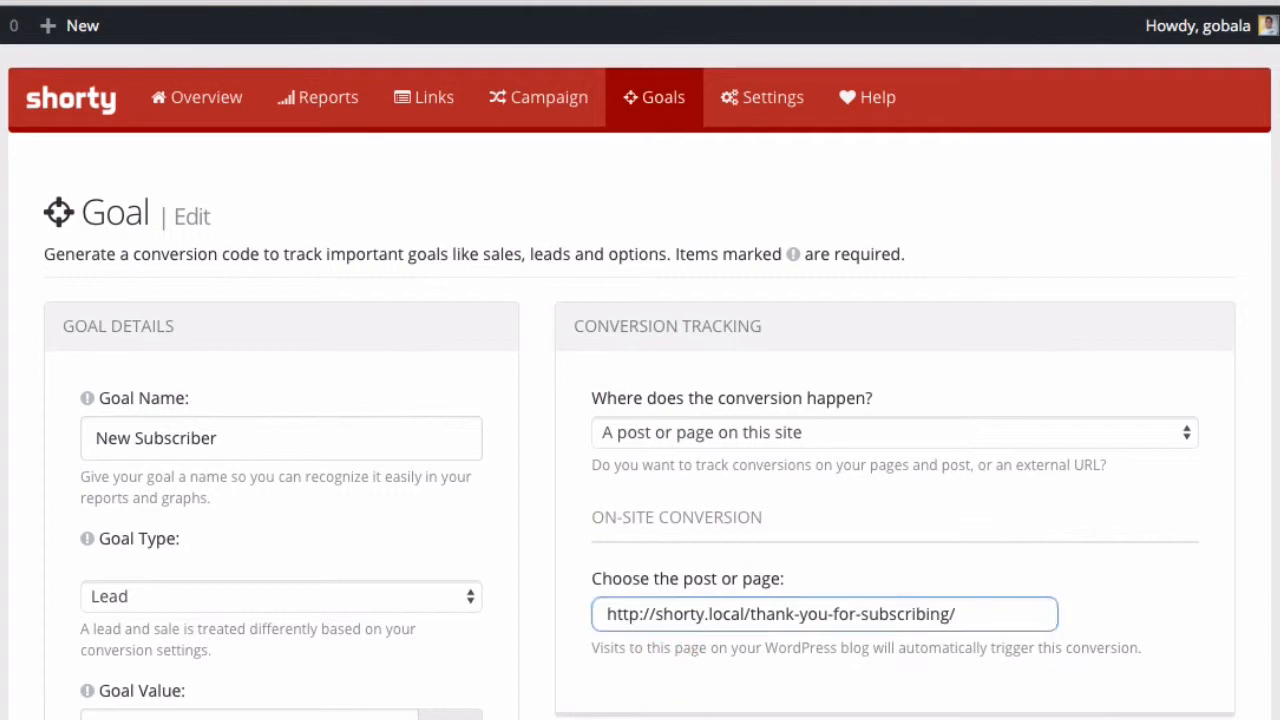
scroll(660, 600, "down", 4)
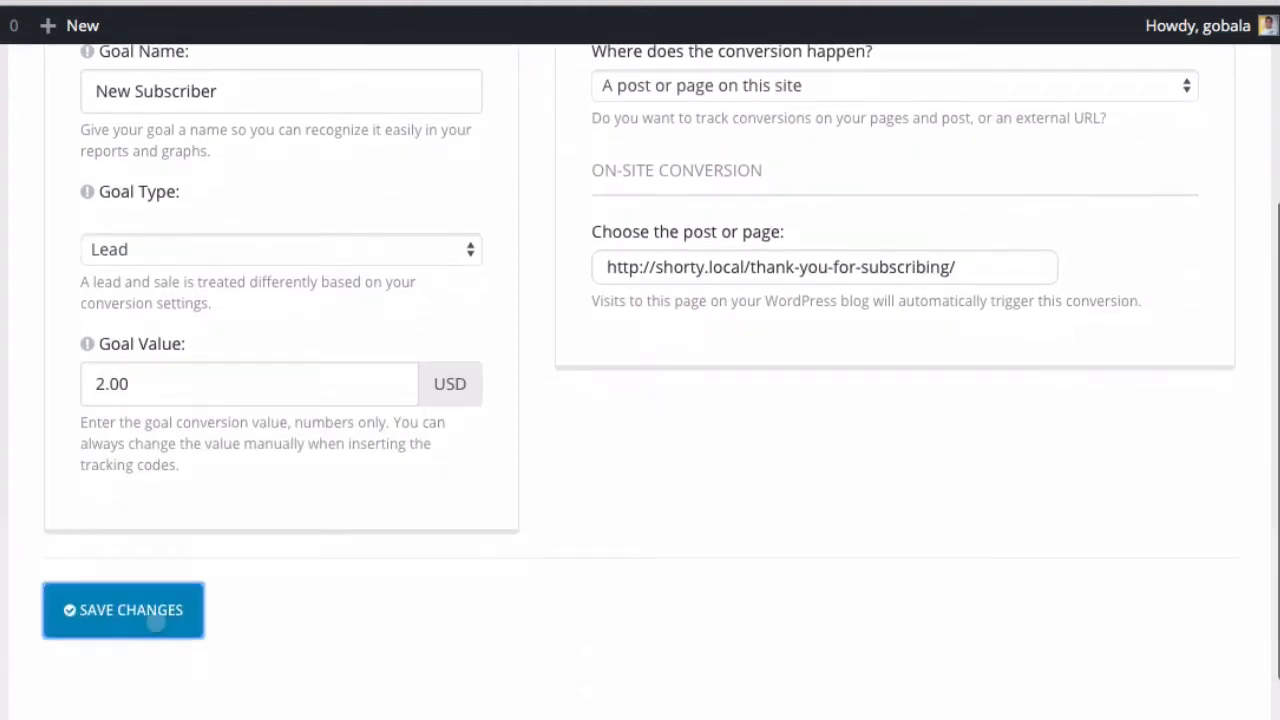
left_click(157, 611)
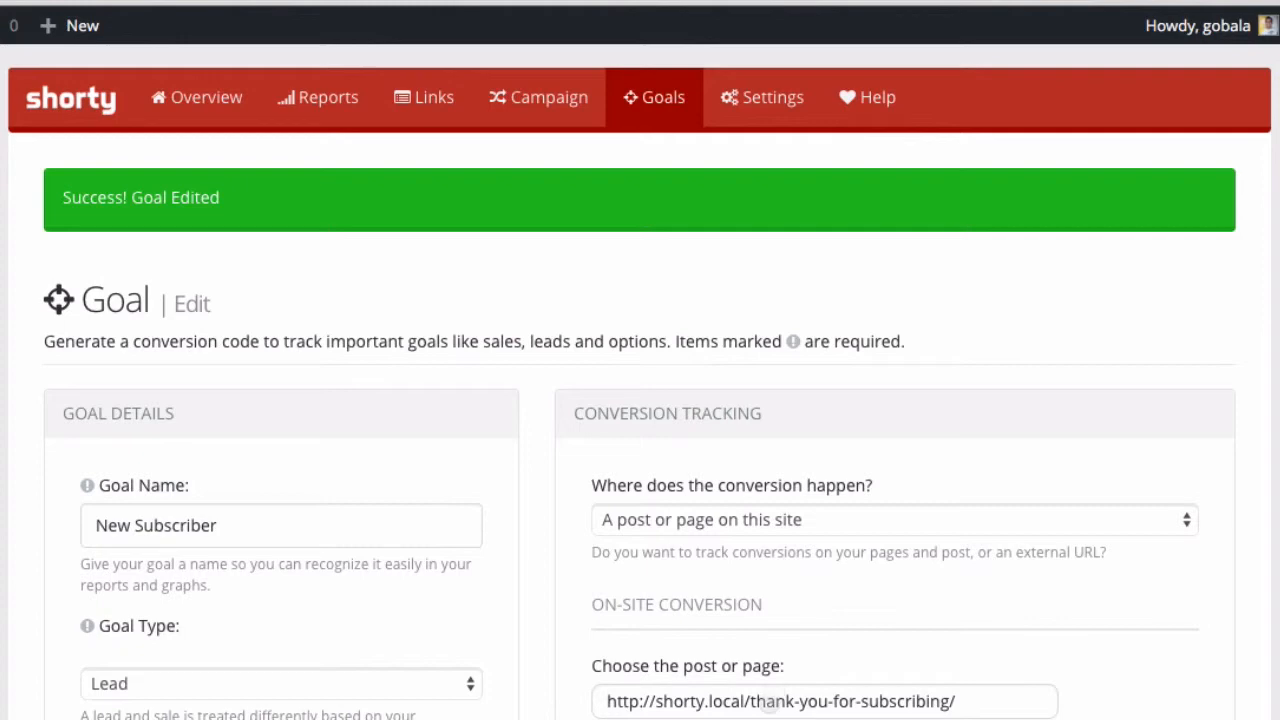
Copy the goal's thank-you page URL and visit it in a new browser tab to trigger the conversion
left_click(767, 702)
key("super+a")
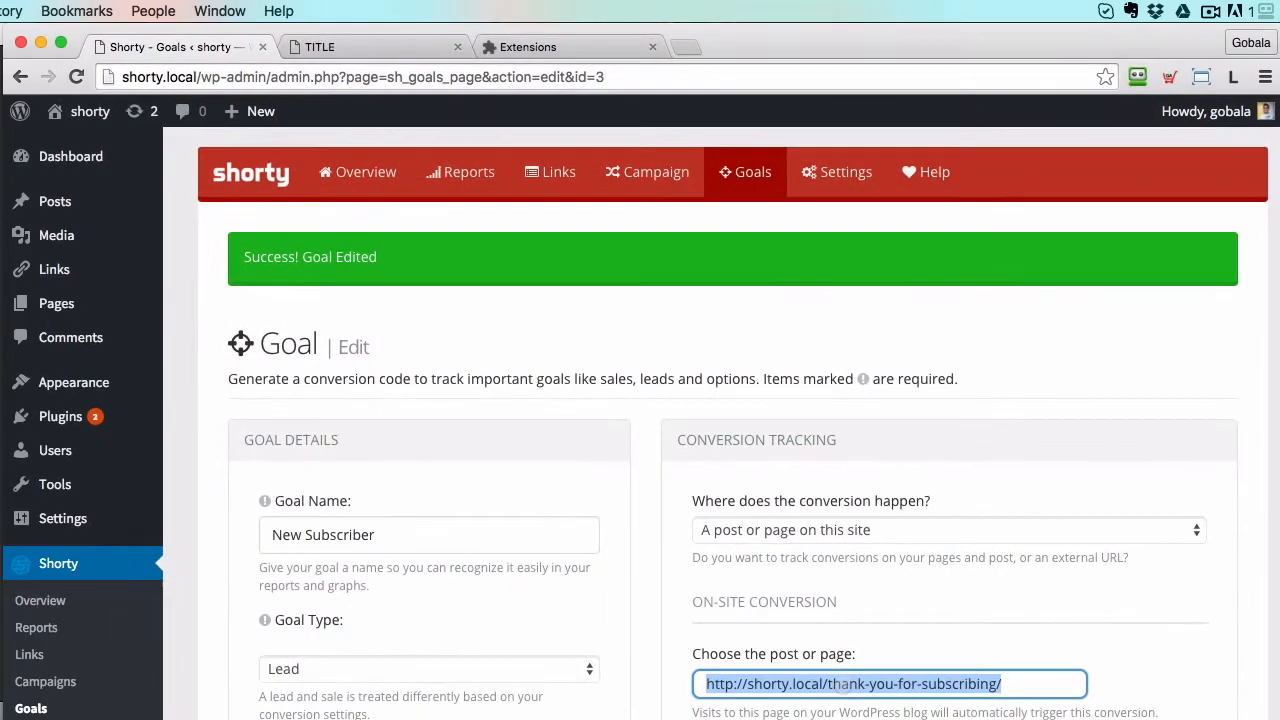
key("super+c")
key("super+t")
key("super+v")
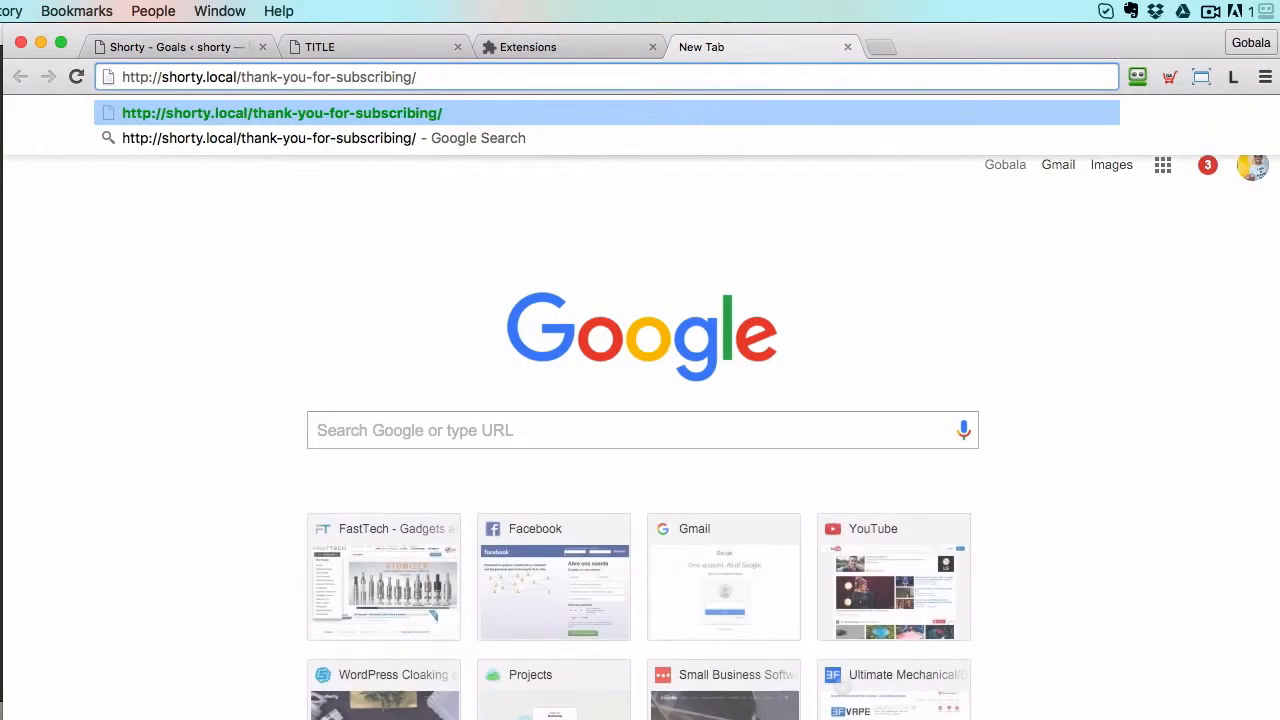
key("Return")
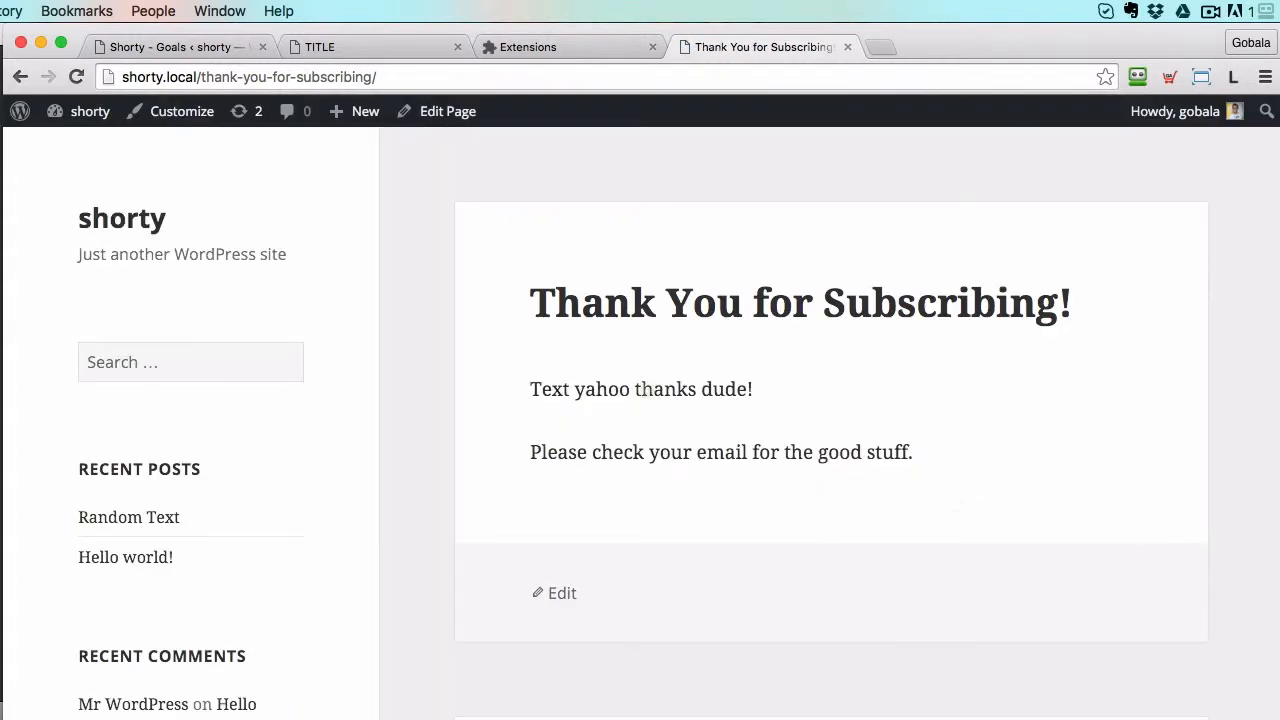
scroll(680, 487, "down", 3)
scroll(680, 487, "up", 3)
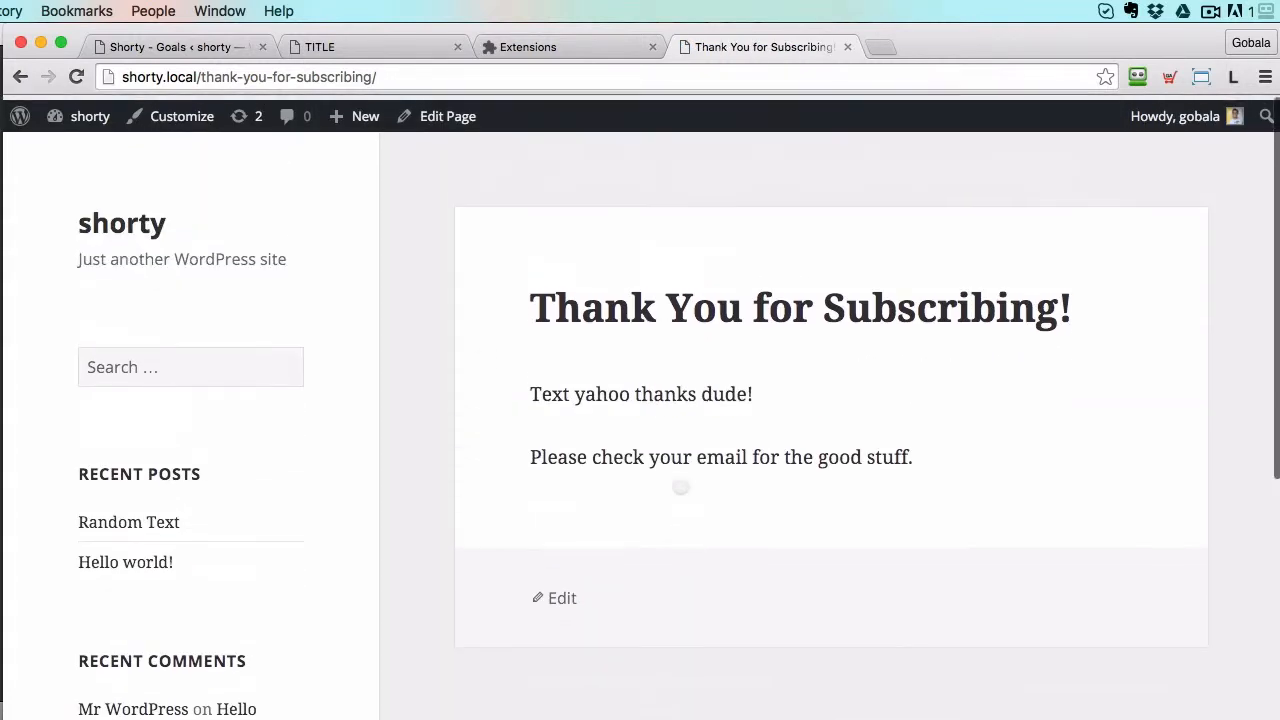
Return to Shorty and open the conversion report
key("super+1")
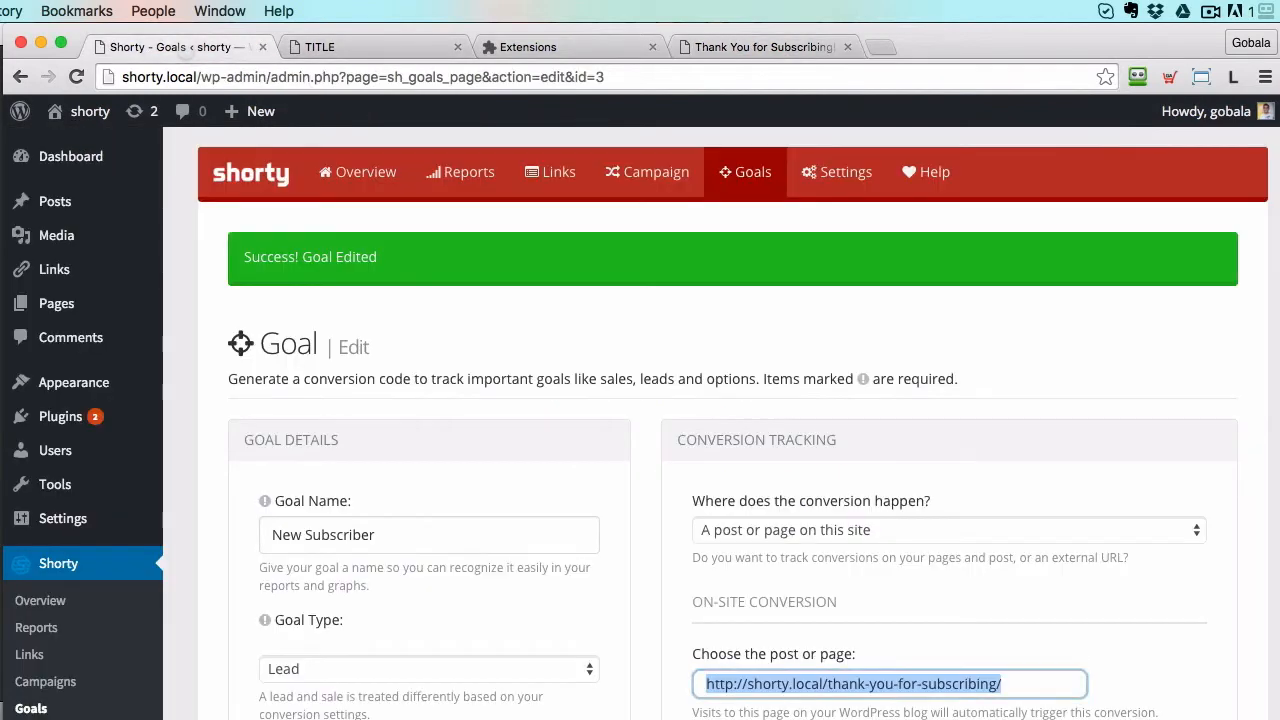
left_click(455, 174)
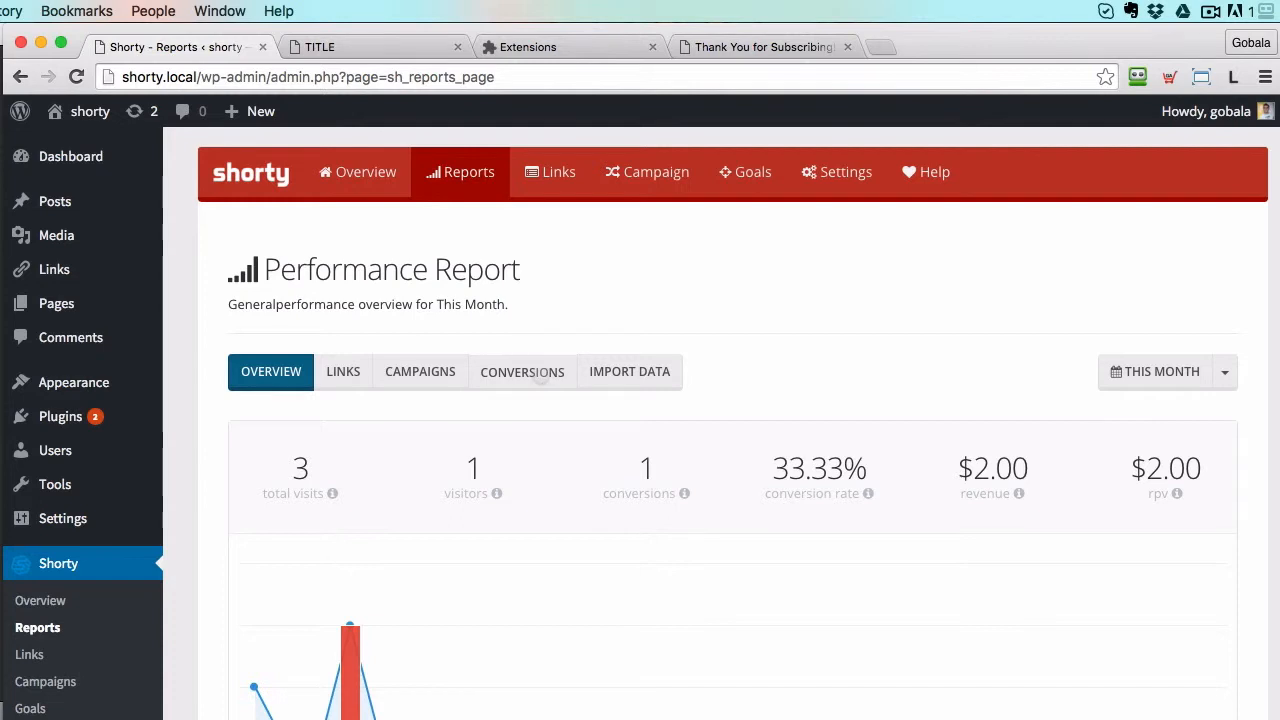
left_click(540, 372)
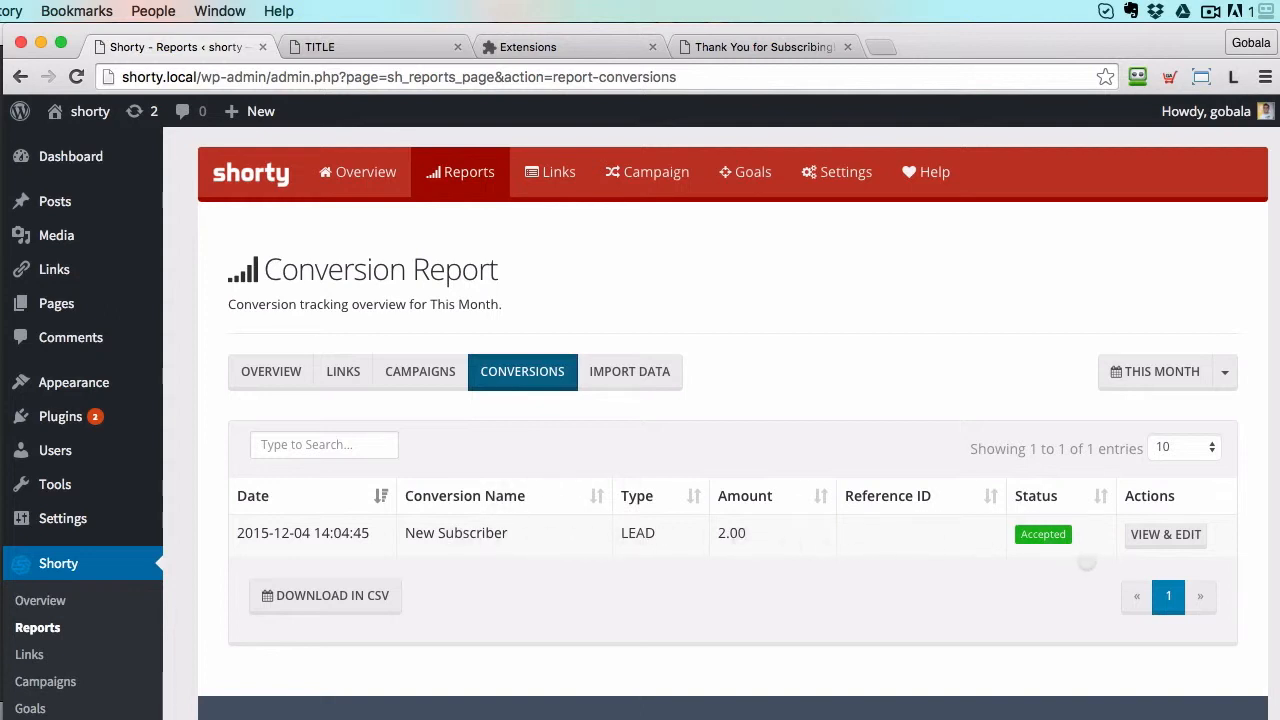
Open the New Subscriber conversion's details and examine its timeline of the recorded conversion and tracking link click
left_click(1150, 537)
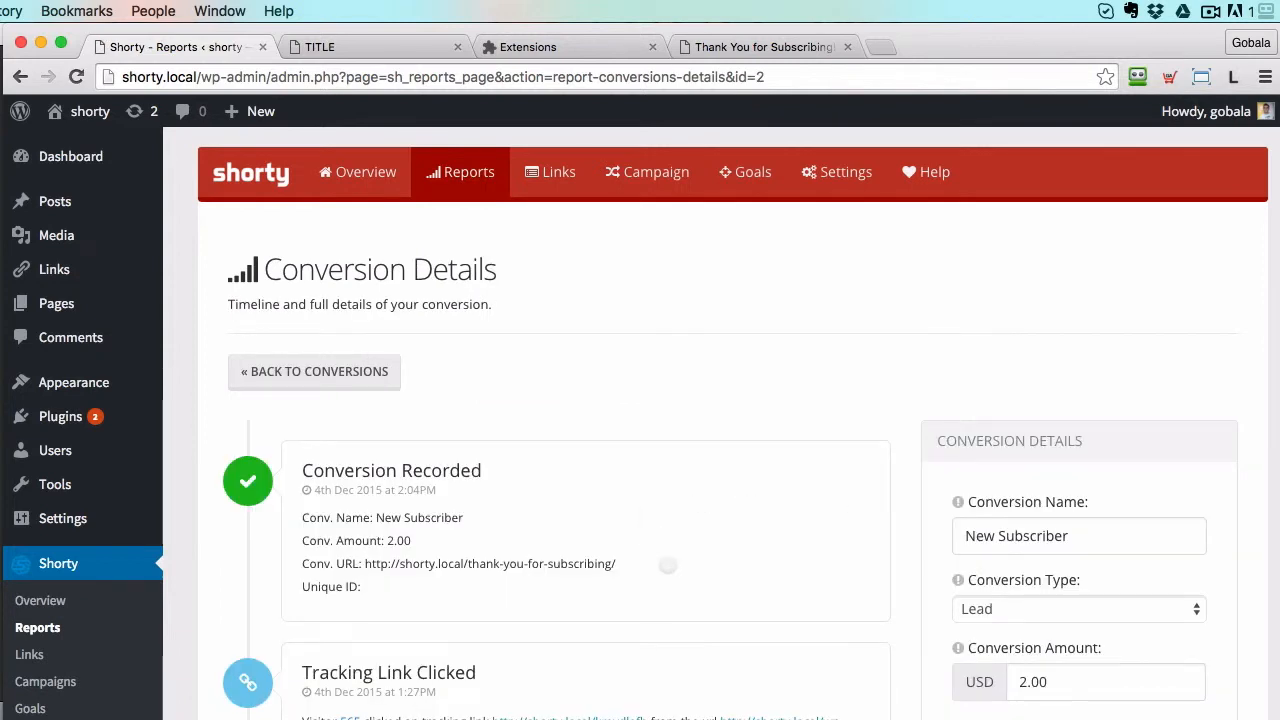
scroll(667, 565, "down", 5)
scroll(667, 565, "up", 3)
scroll(667, 565, "down", 3)
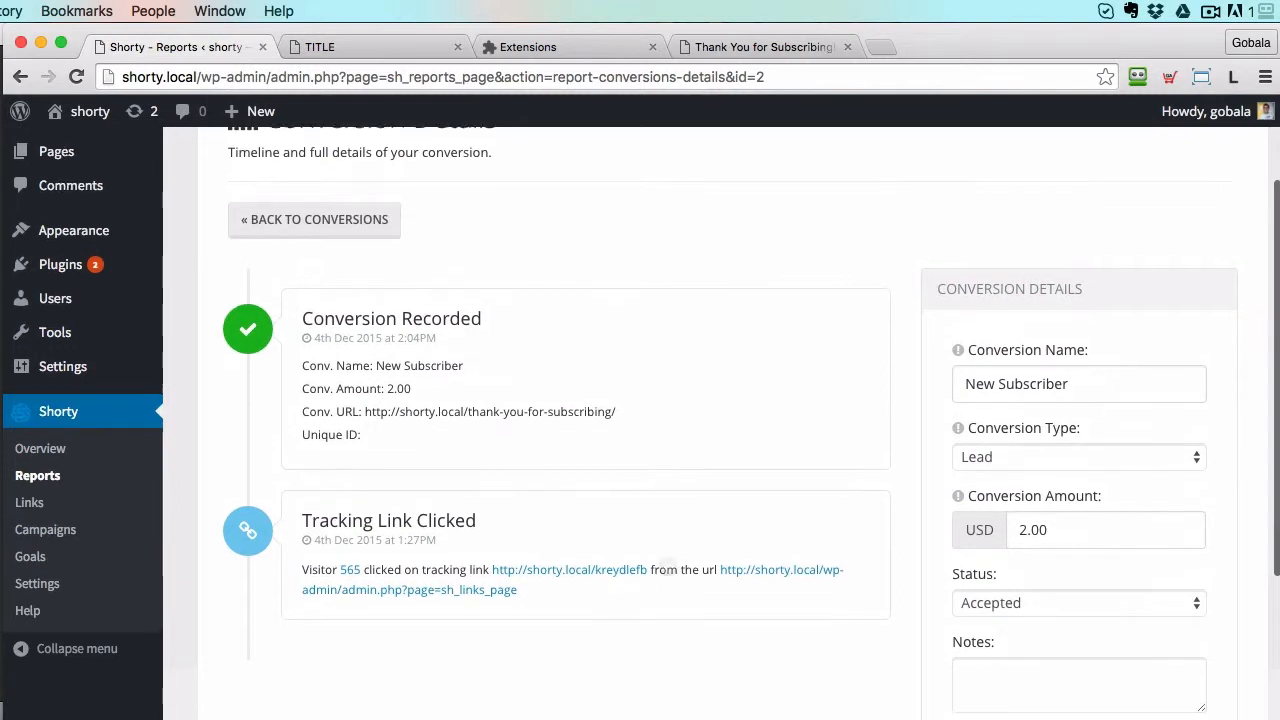
scroll(667, 565, "up", 2)
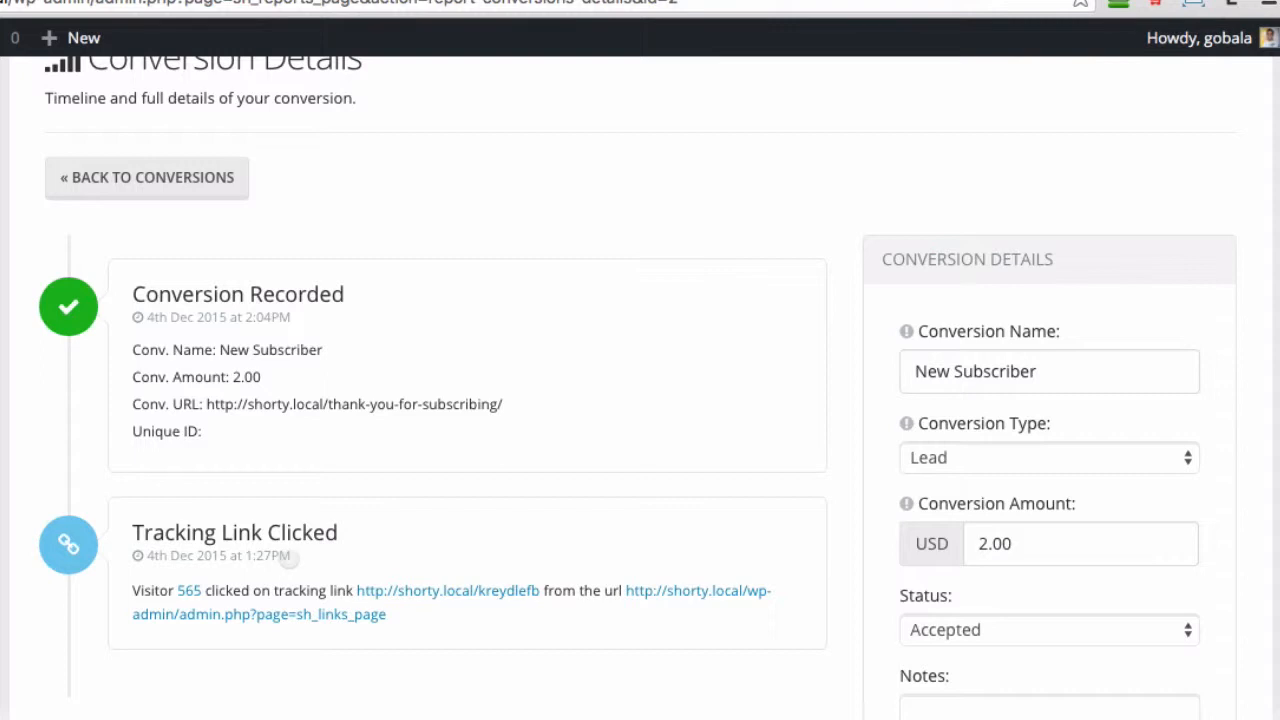
left_click_drag(289, 557, 245, 560)
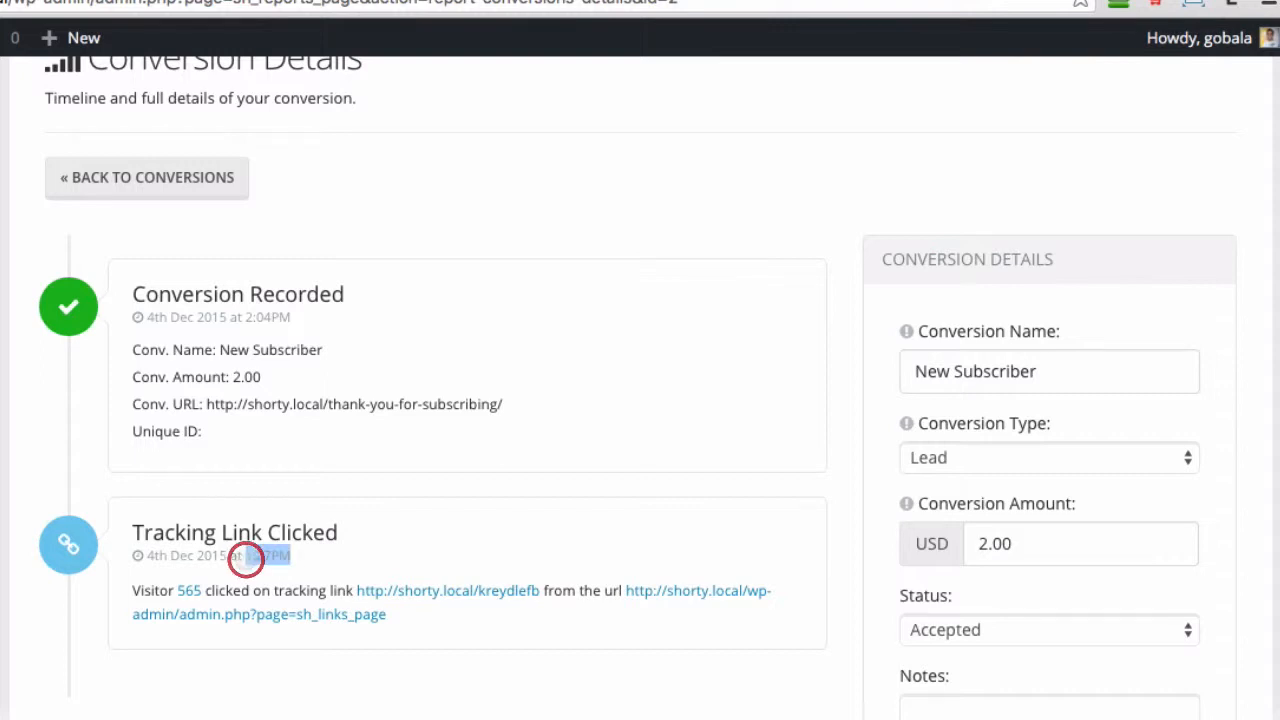
left_click(275, 562)
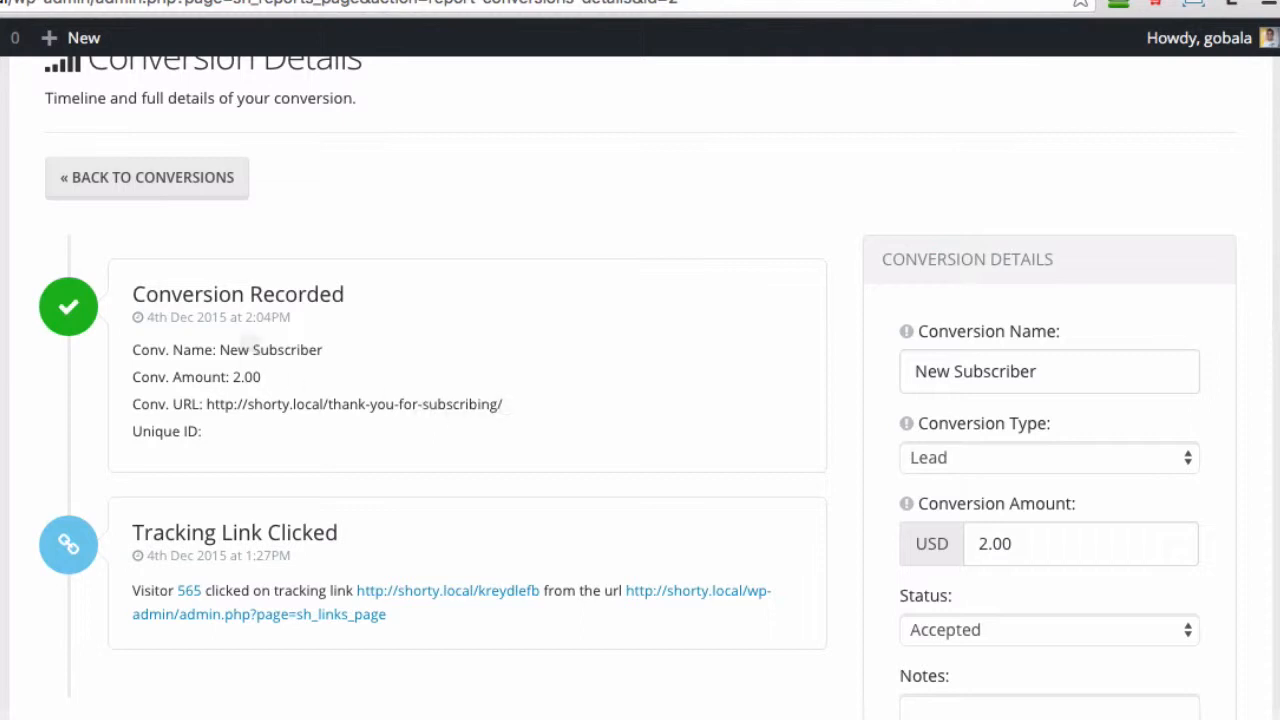
Check the date and time of the recorded conversion in the timeline
left_click_drag(283, 322, 150, 318)
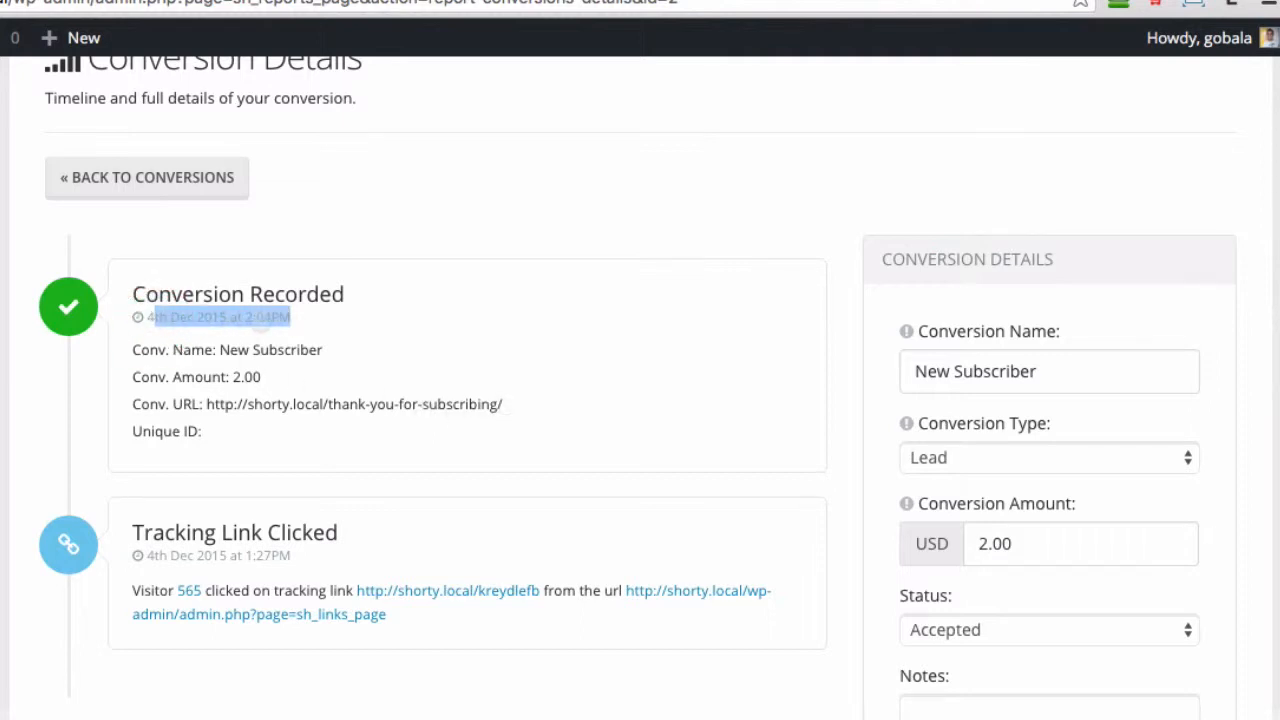
left_click(260, 321)
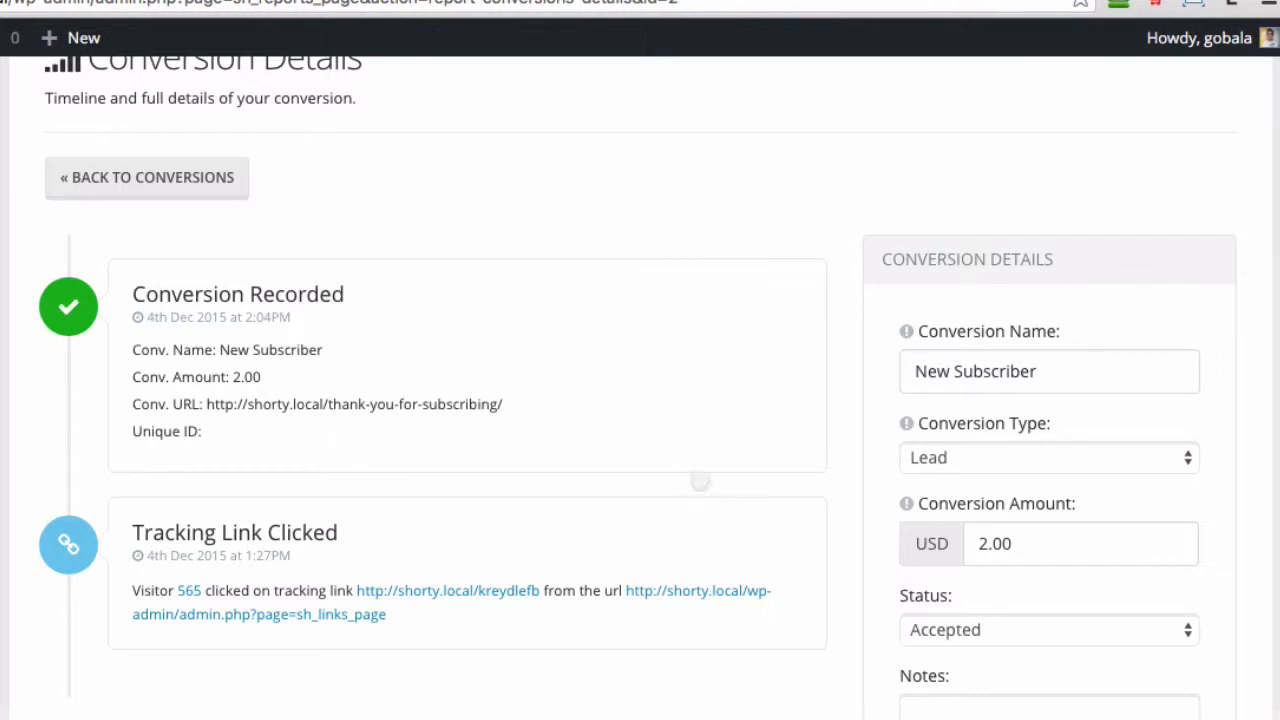
scroll(701, 488, "down", 1)
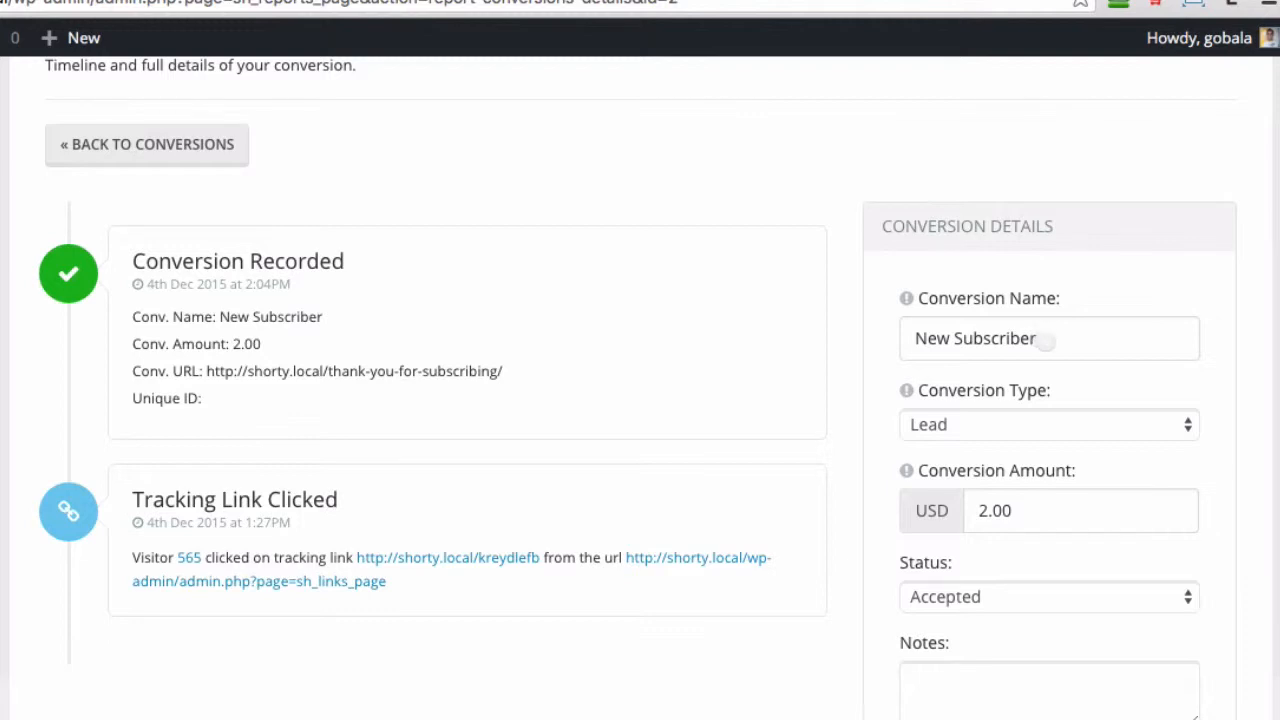
Rename the conversion to New Conversion Name and set its amount to 5.00 USD
left_click(1045, 341)
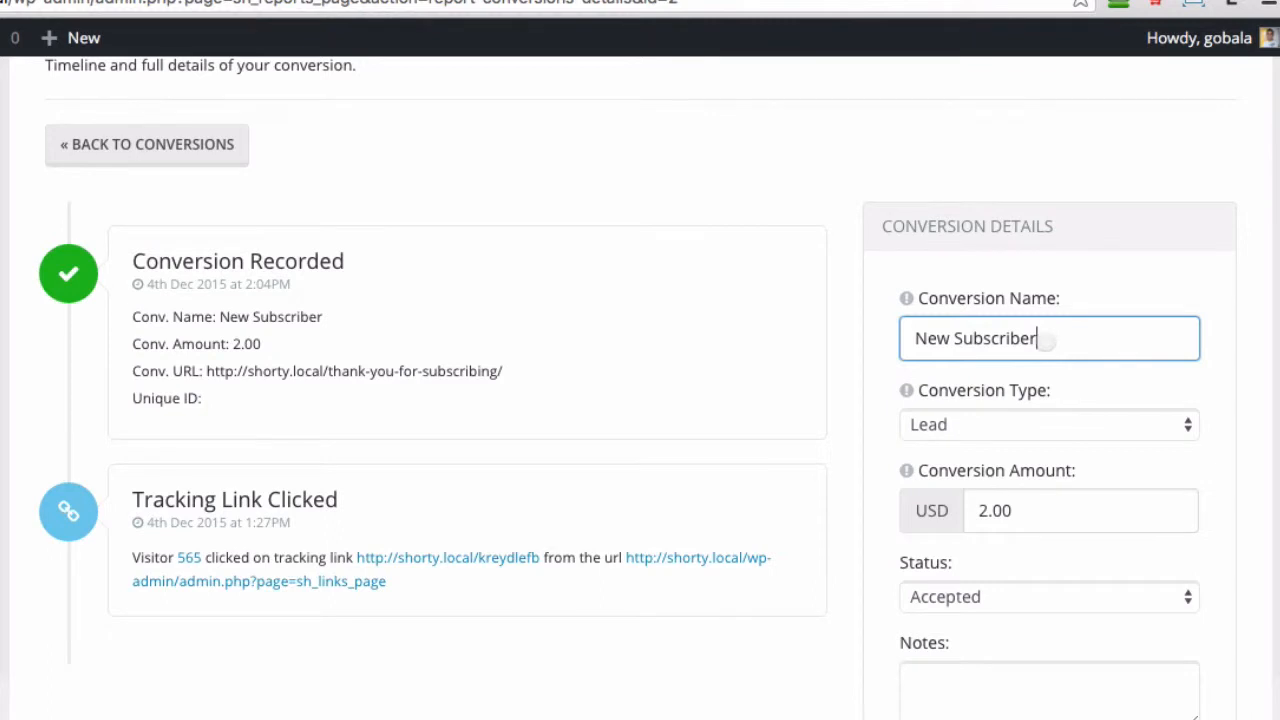
left_click_drag(1045, 341, 907, 345)
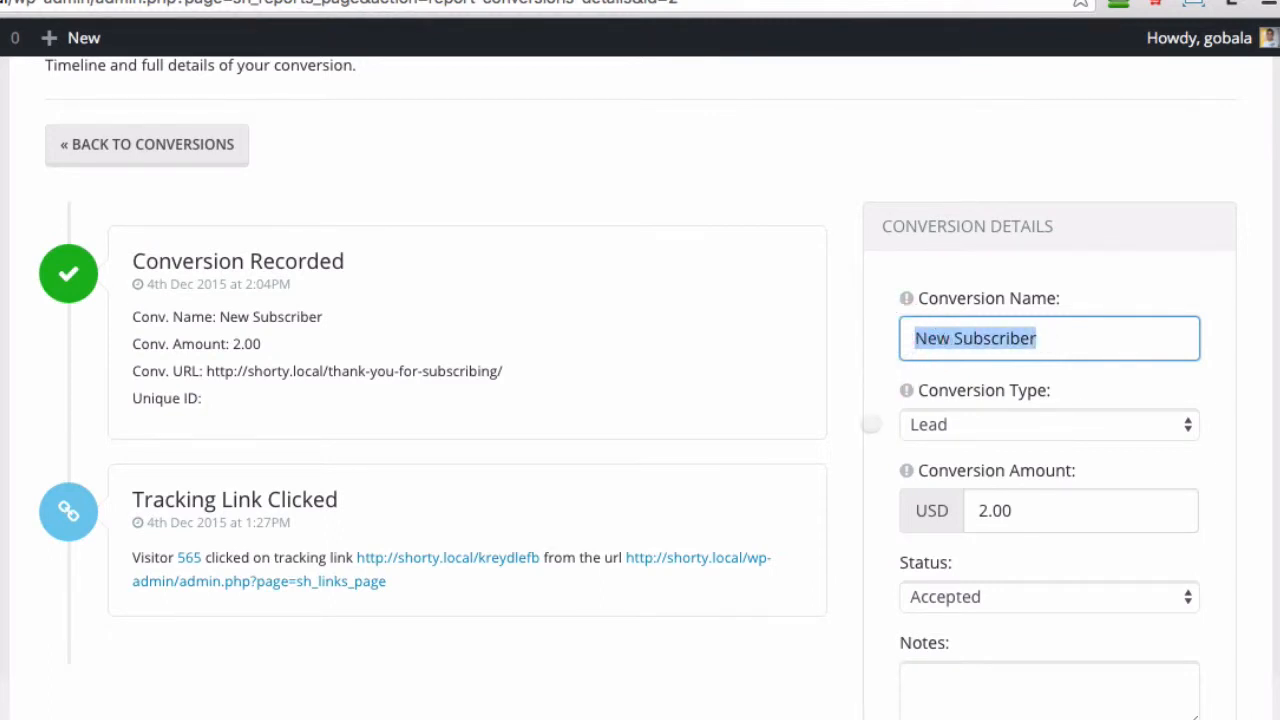
scroll(871, 427, "down", 1)
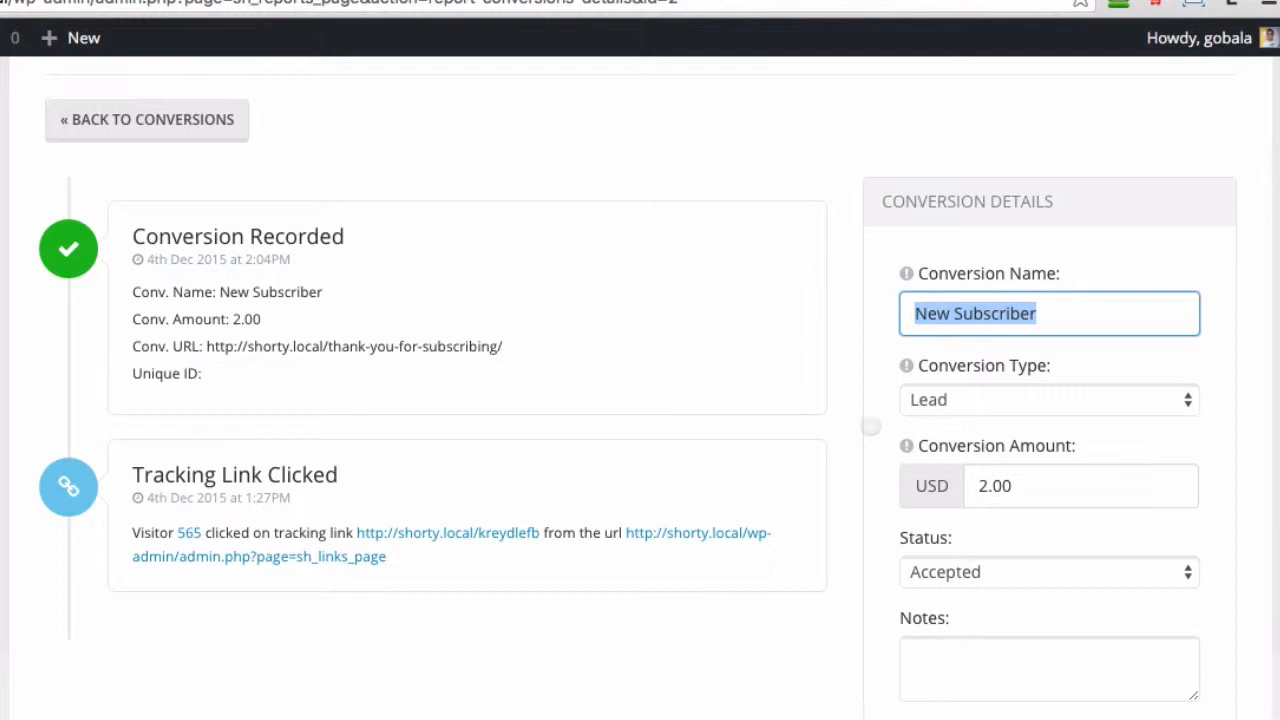
type("New Co")
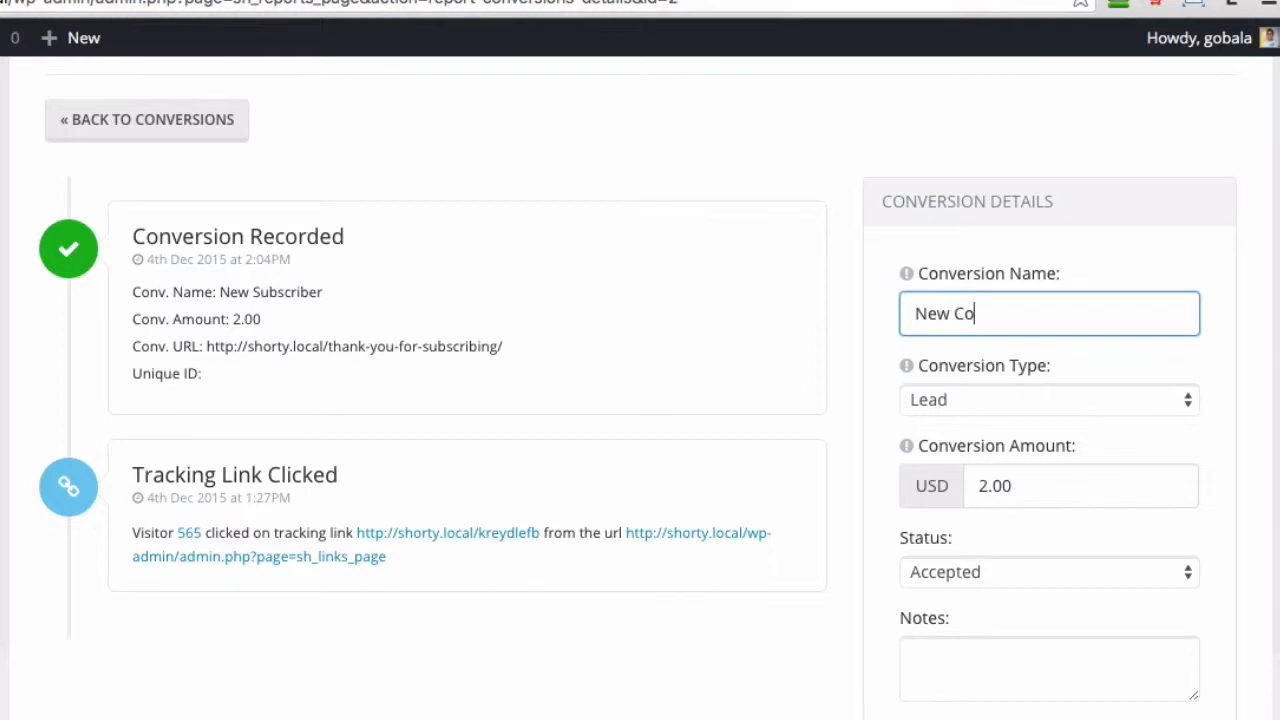
type("nversion Name")
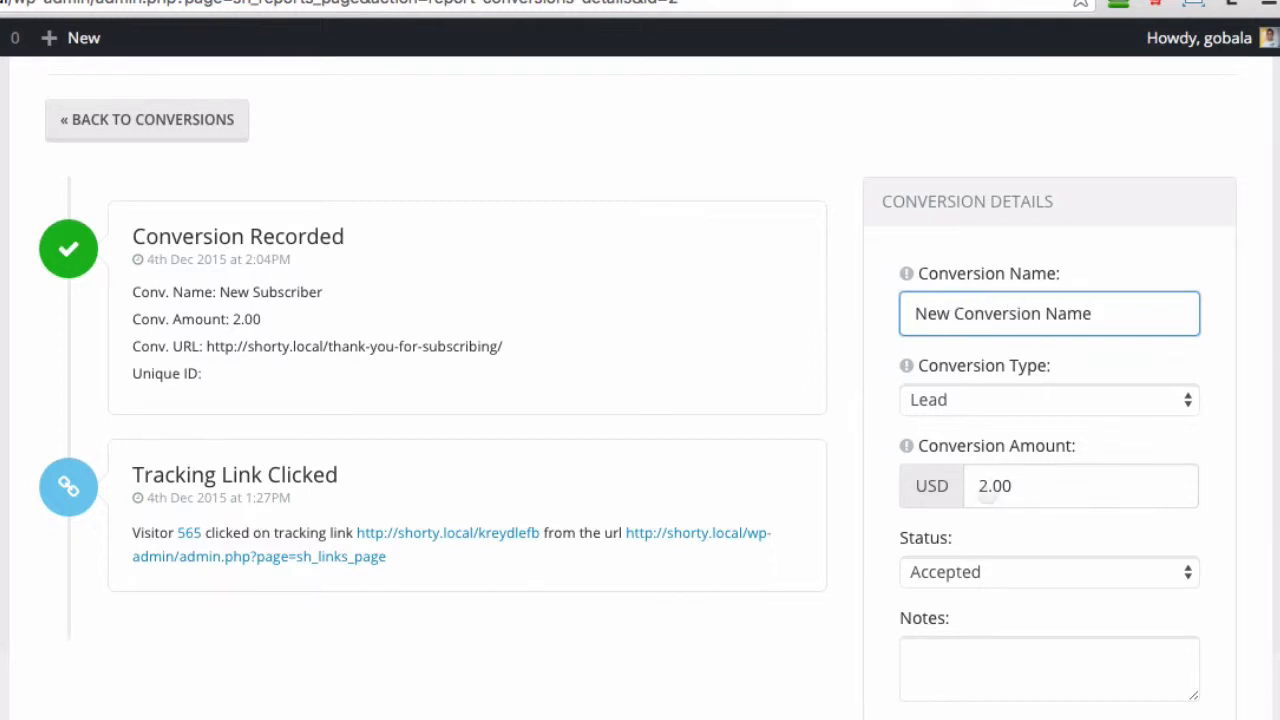
left_click(985, 487)
left_click_drag(977, 486, 988, 486)
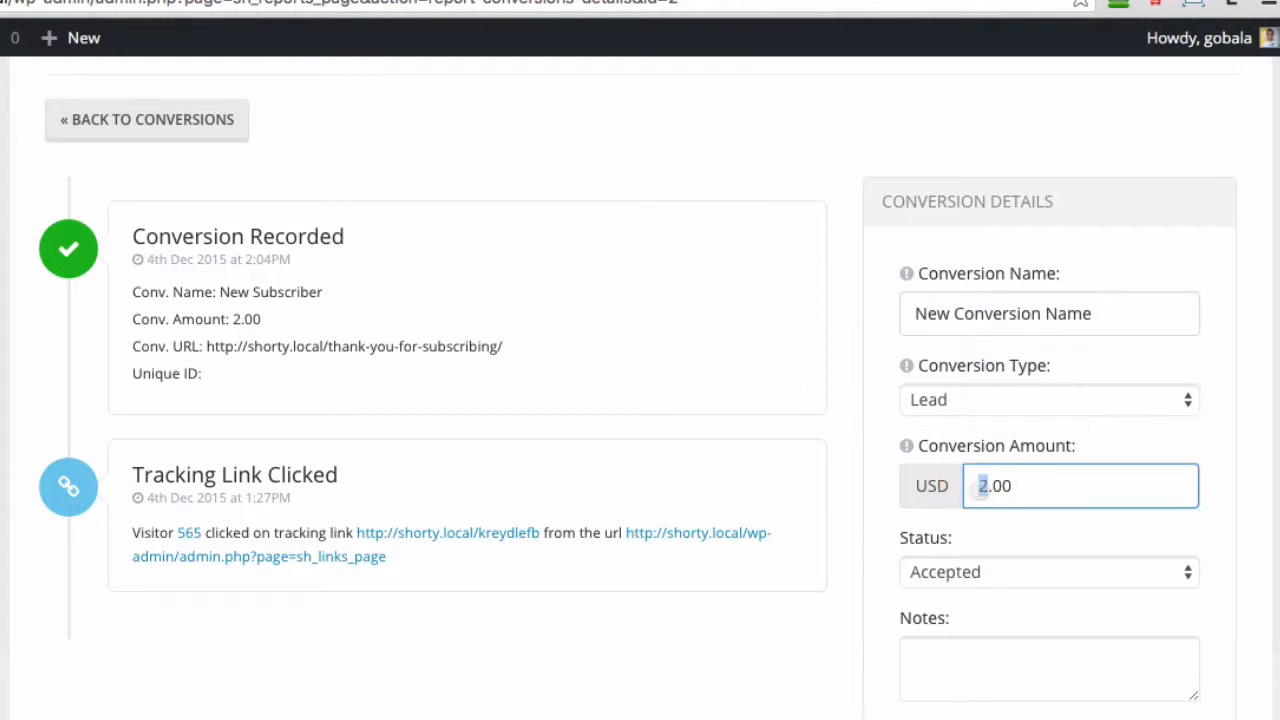
type("5")
left_click(852, 614)
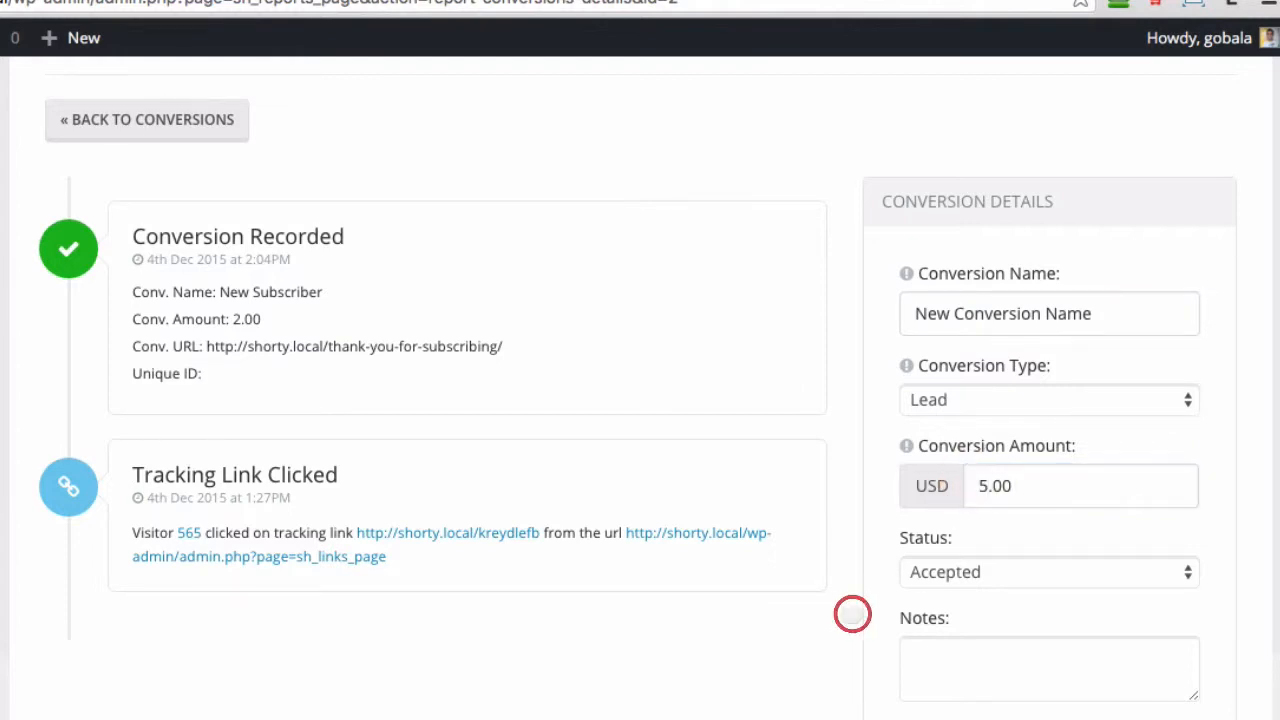
Keep the status as Accepted, add a note stating who changed the conversion, and update the conversion
left_click(943, 575)
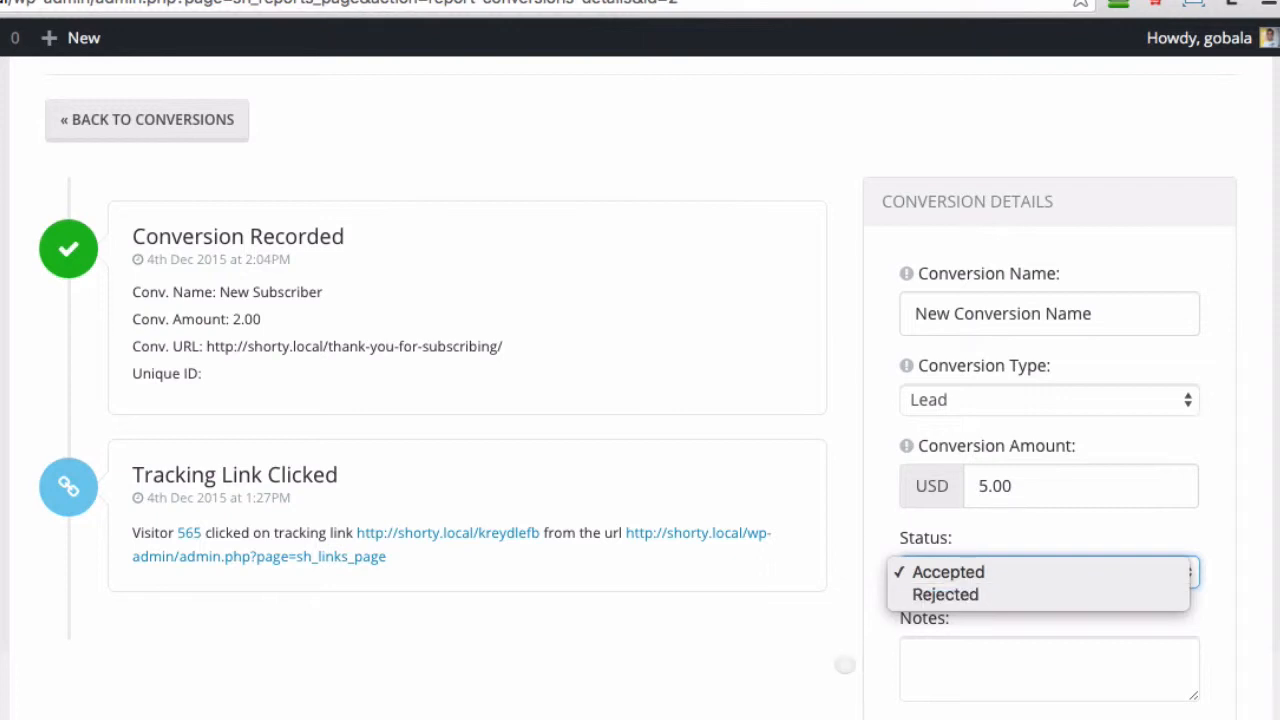
left_click(844, 664)
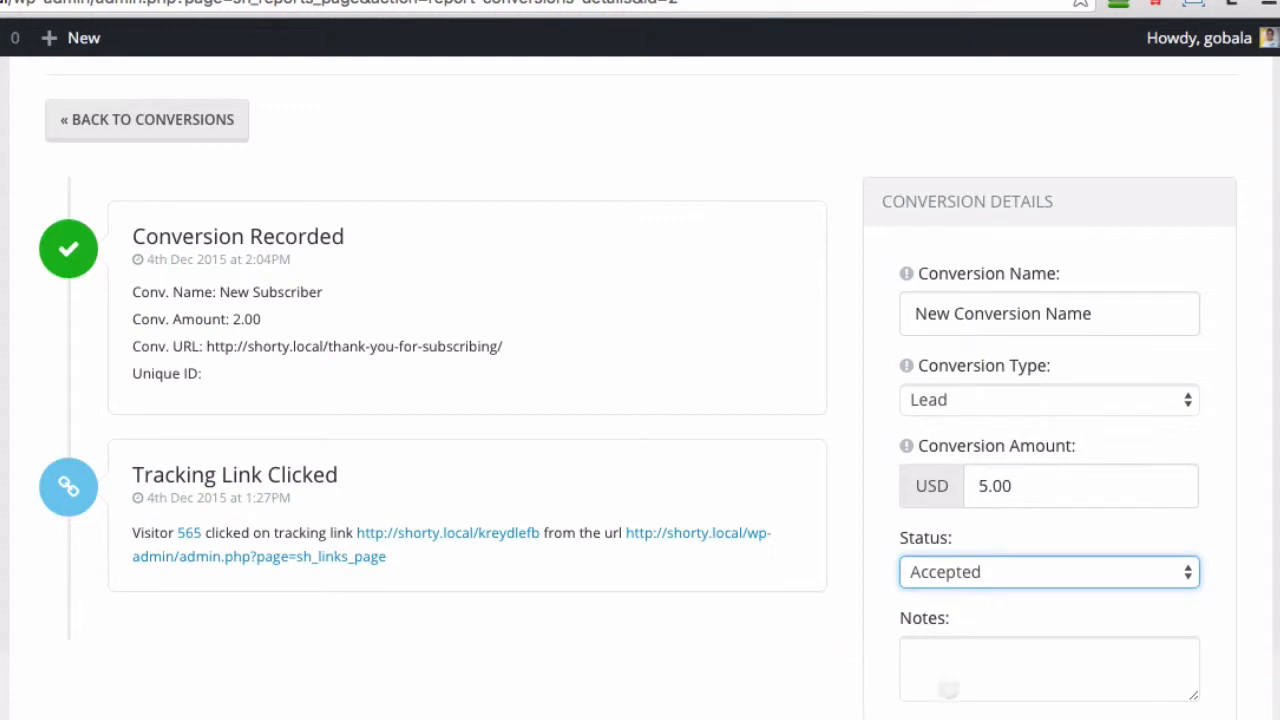
left_click(974, 687)
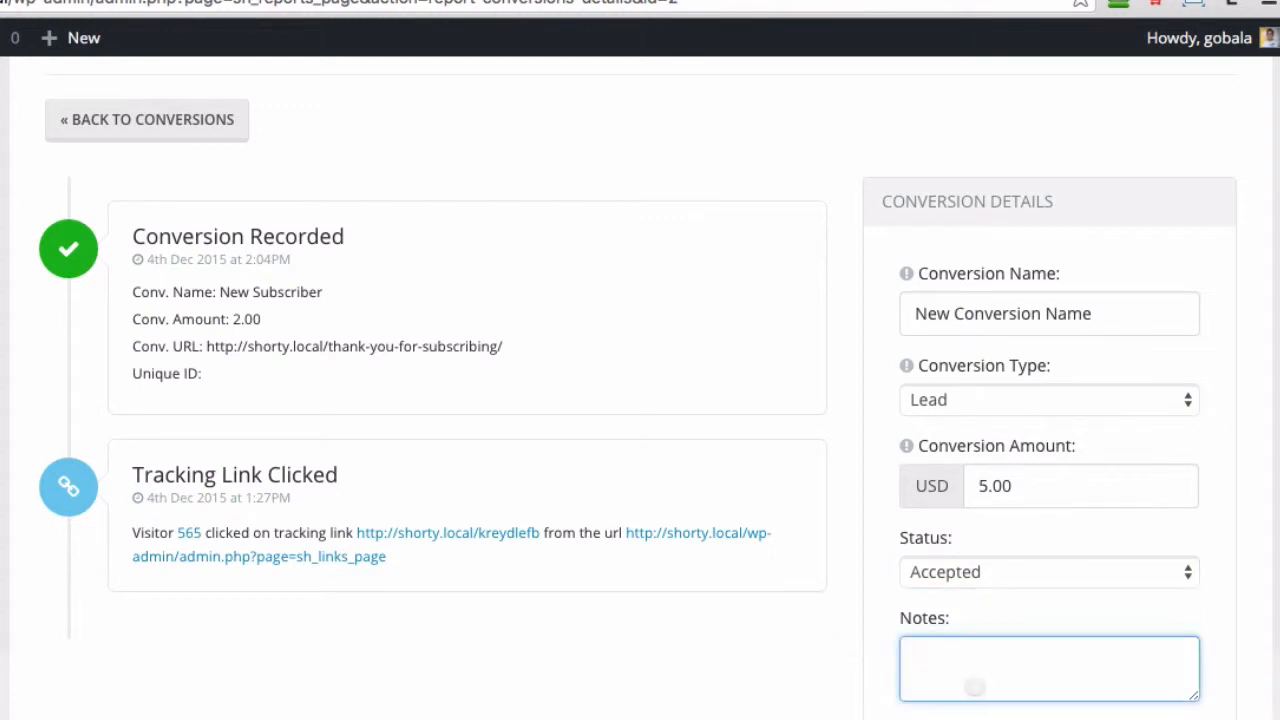
type("Changed")
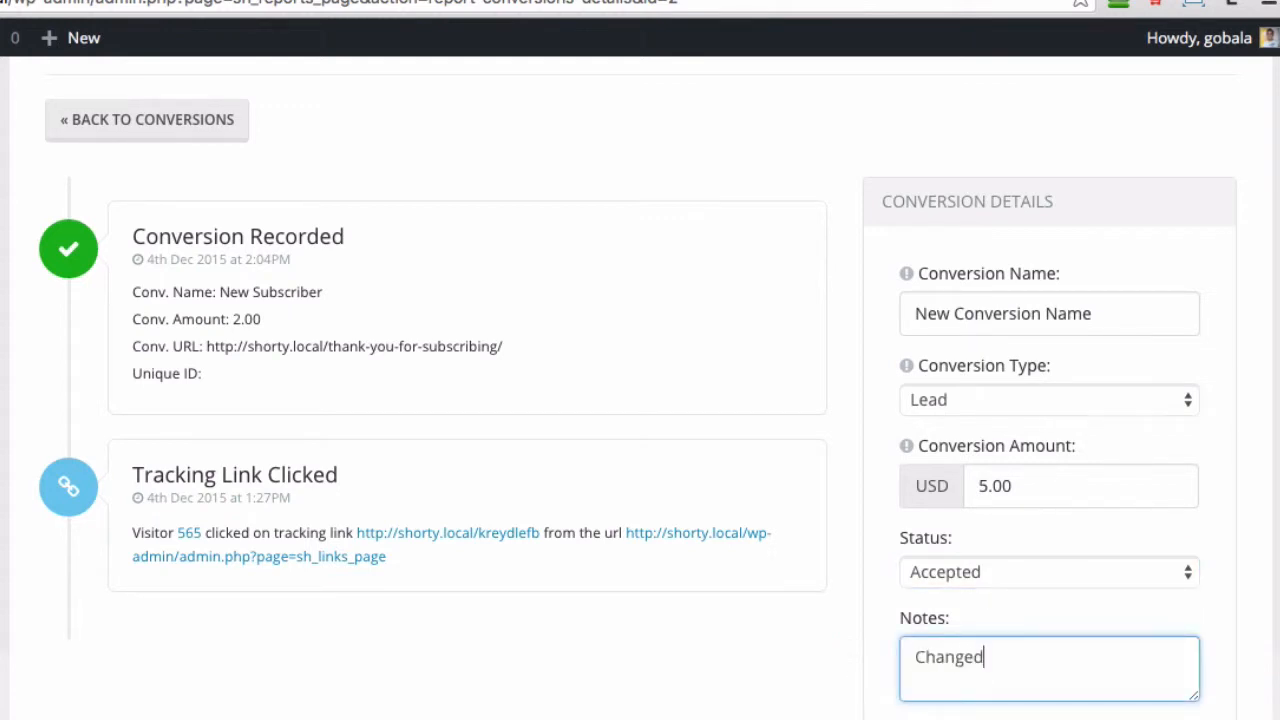
type(" by Gobala")
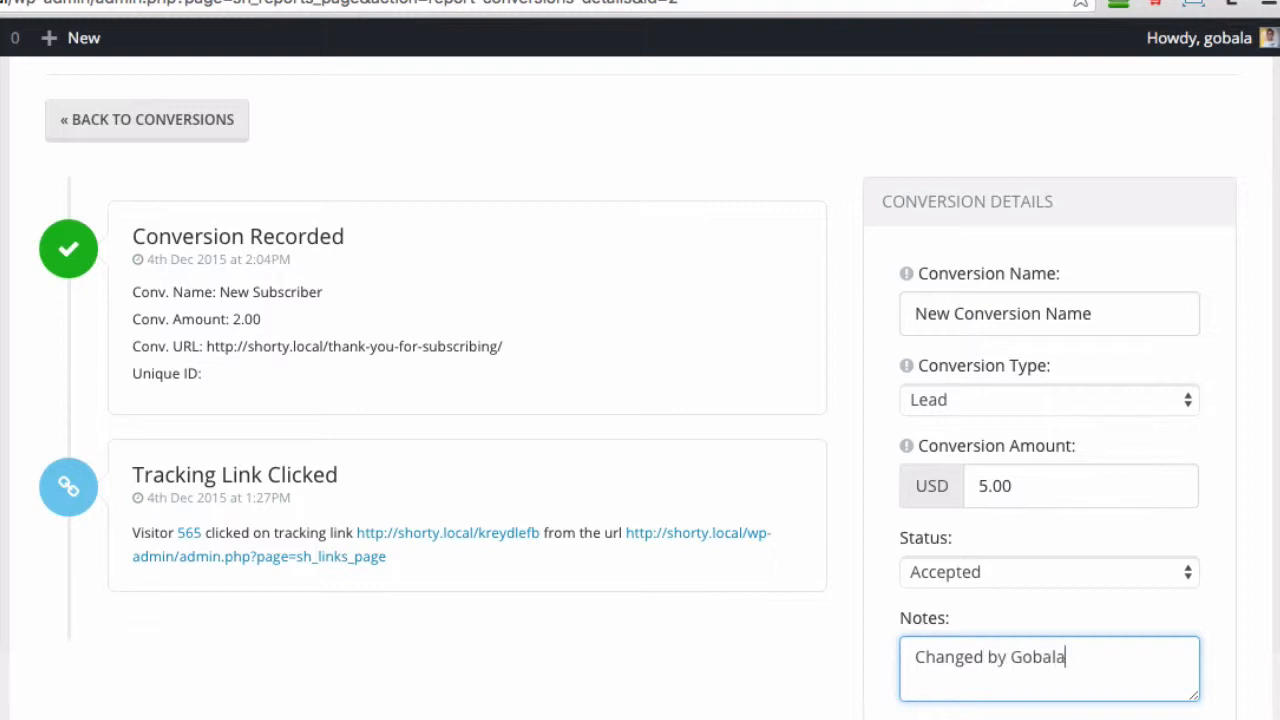
key("Tab")
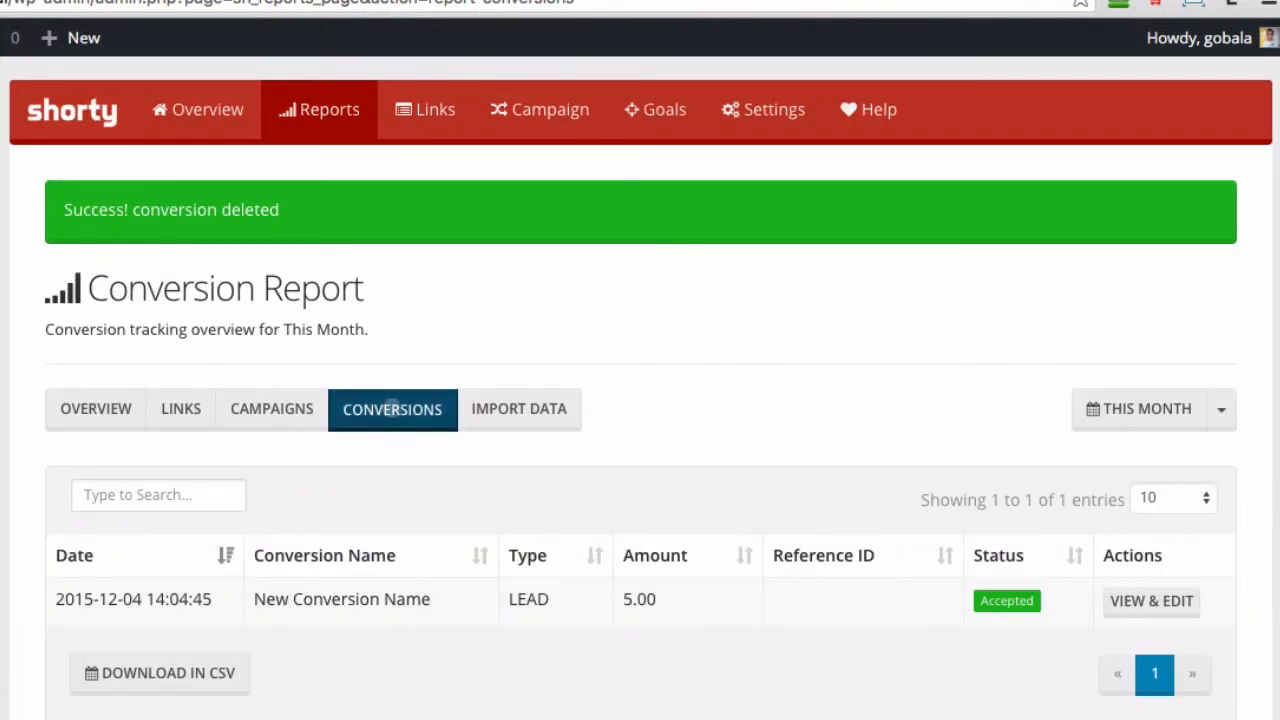
Review this month's overview, links and campaign reports
left_click(100, 408)
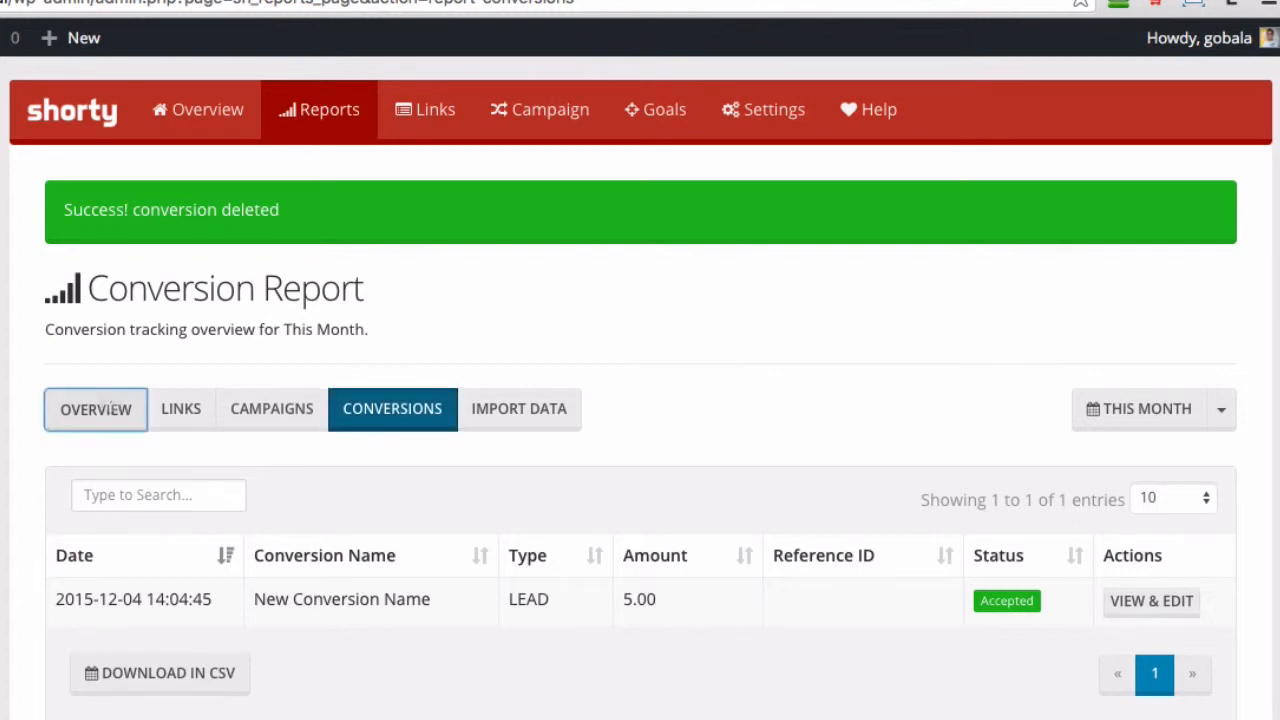
scroll(178, 574, "down", 3)
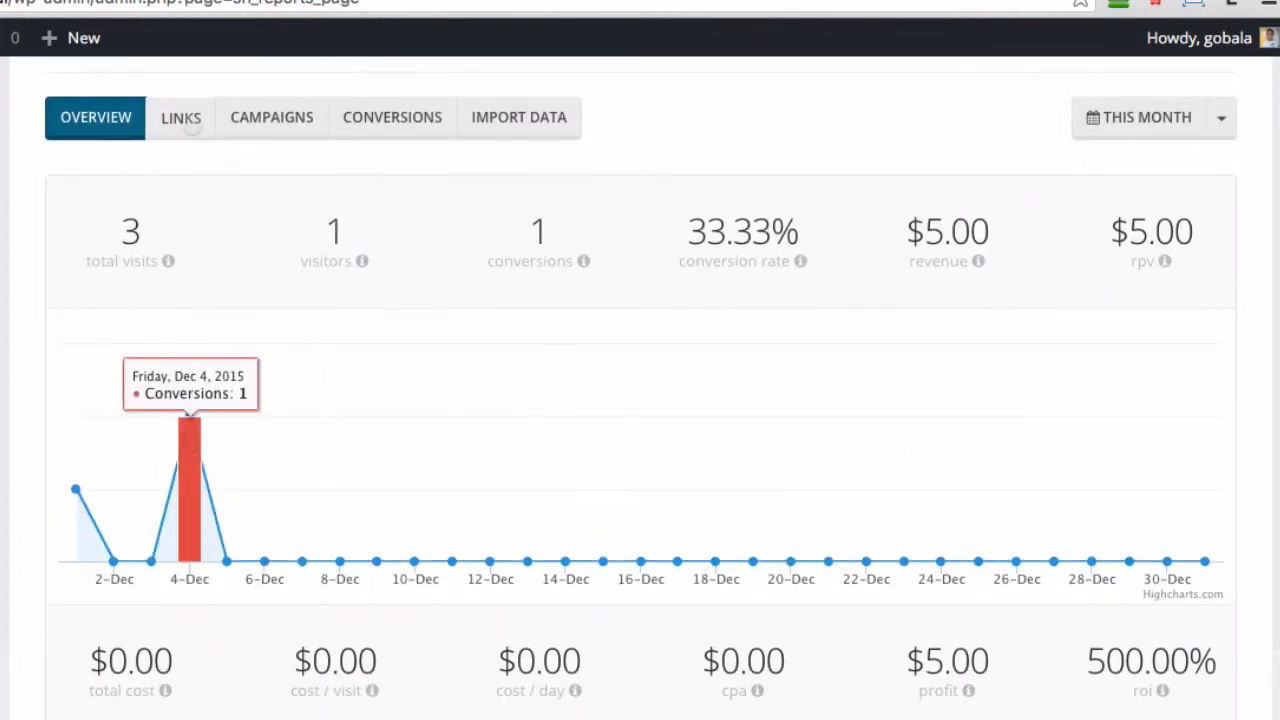
left_click(185, 120)
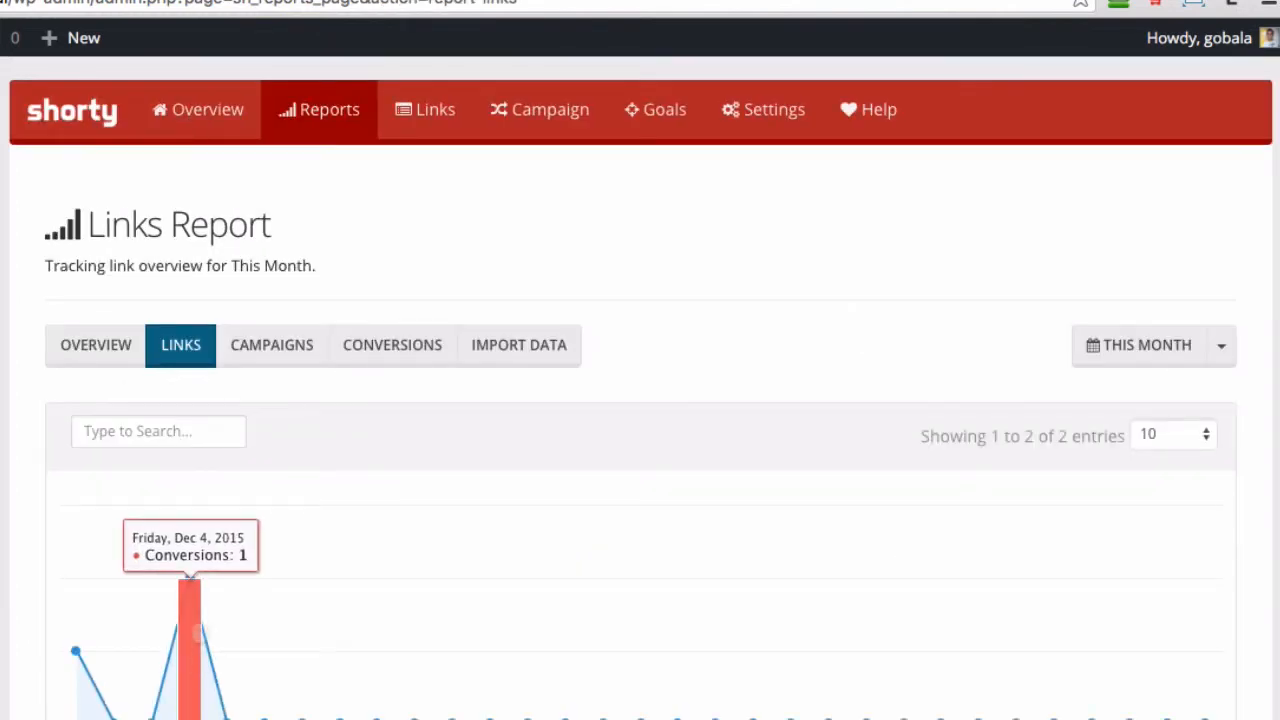
left_click(295, 346)
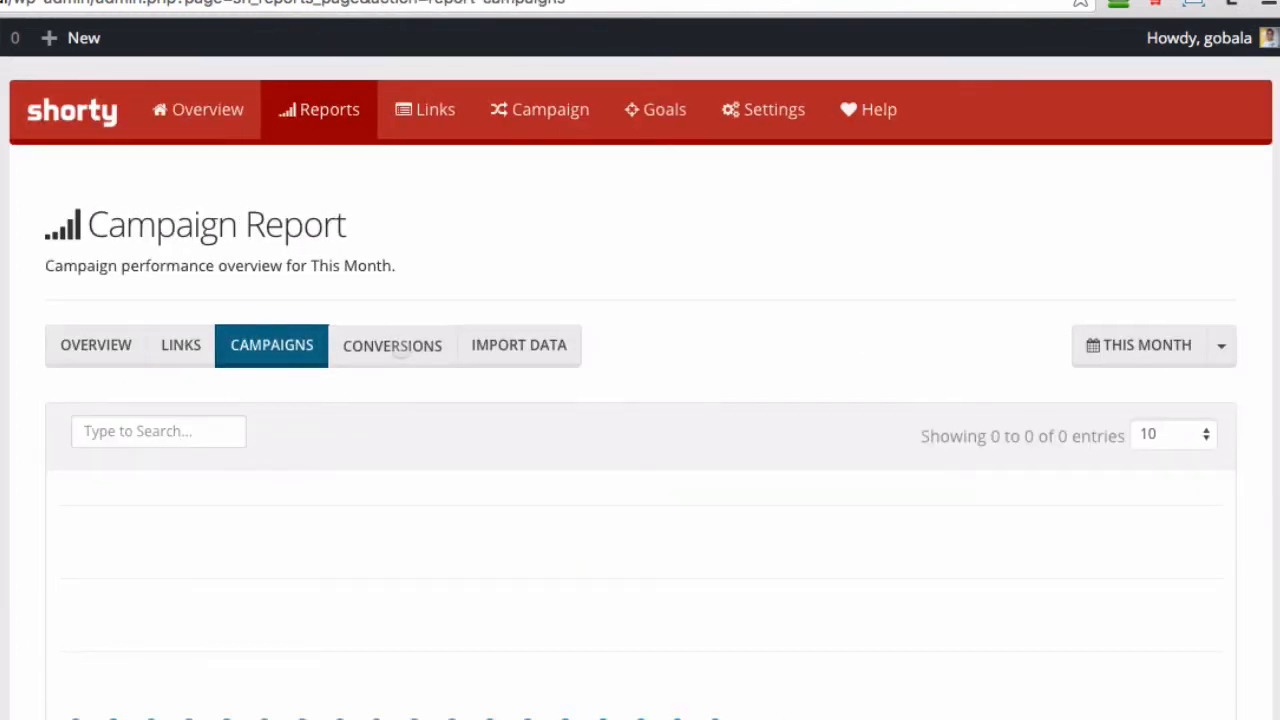
Open the New Conversion Name entry from the conversion report and delete the conversion
left_click(399, 348)
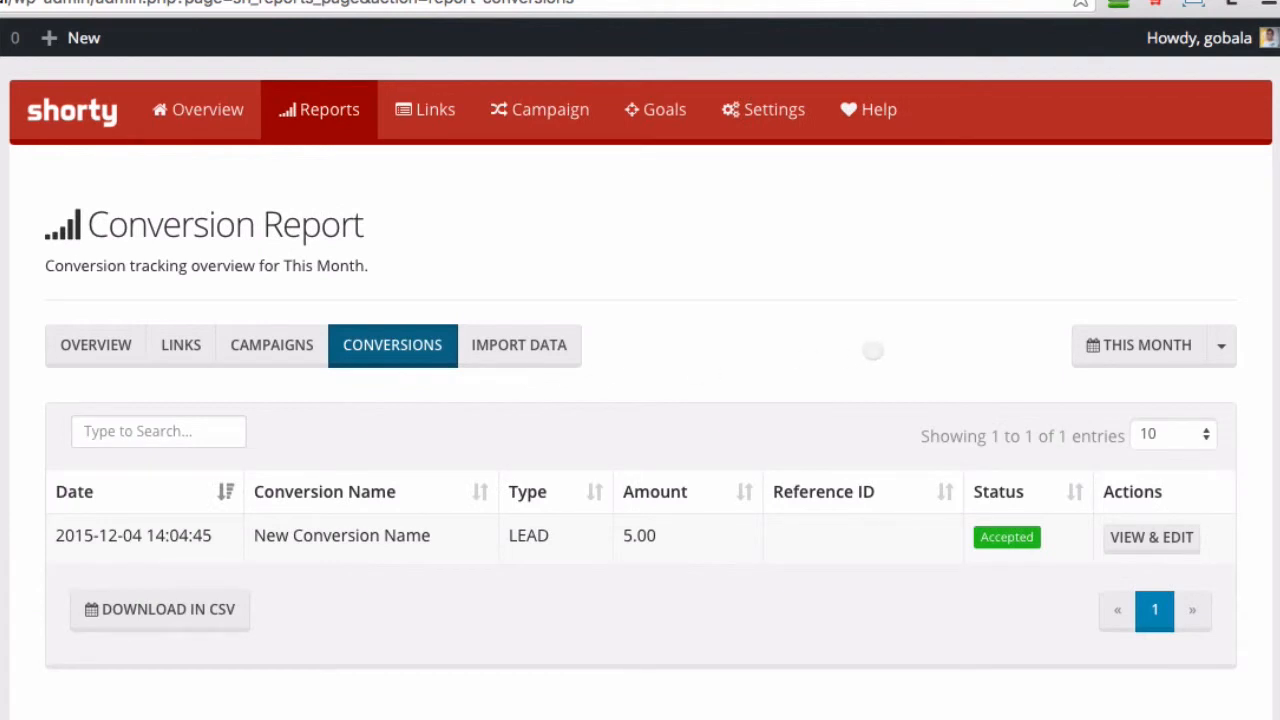
left_click(1152, 540)
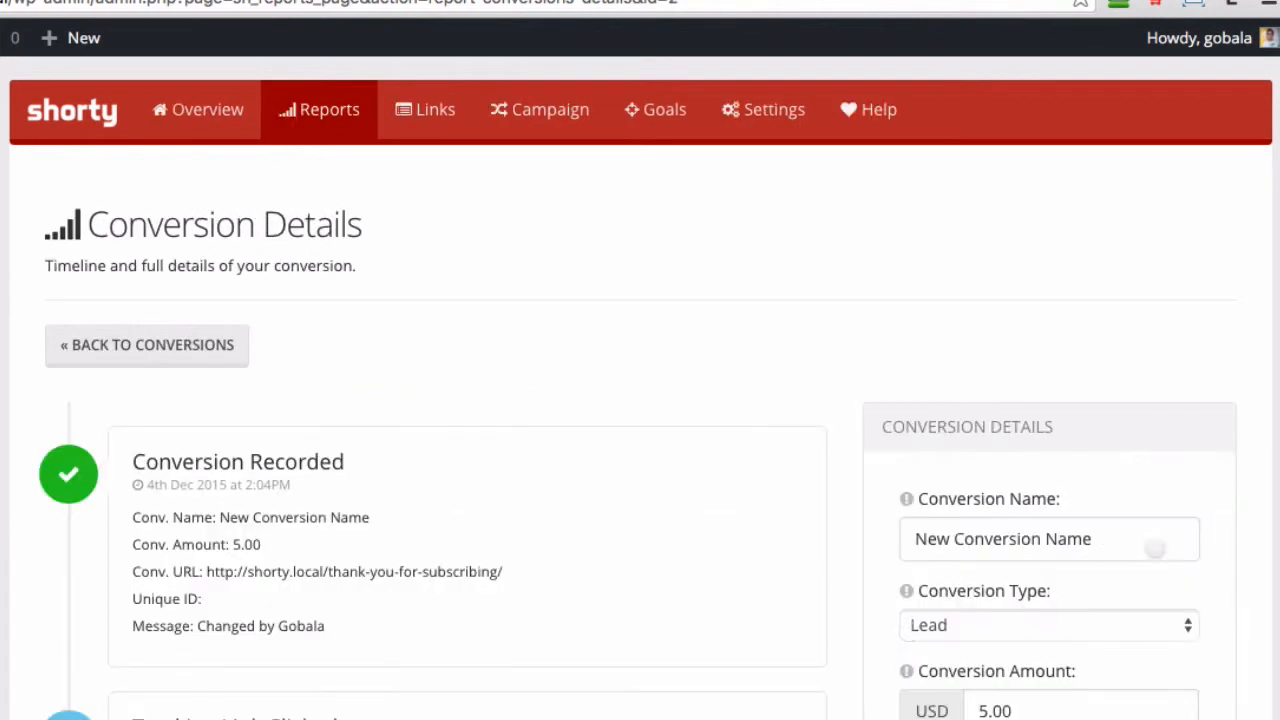
scroll(757, 707, "down", 3)
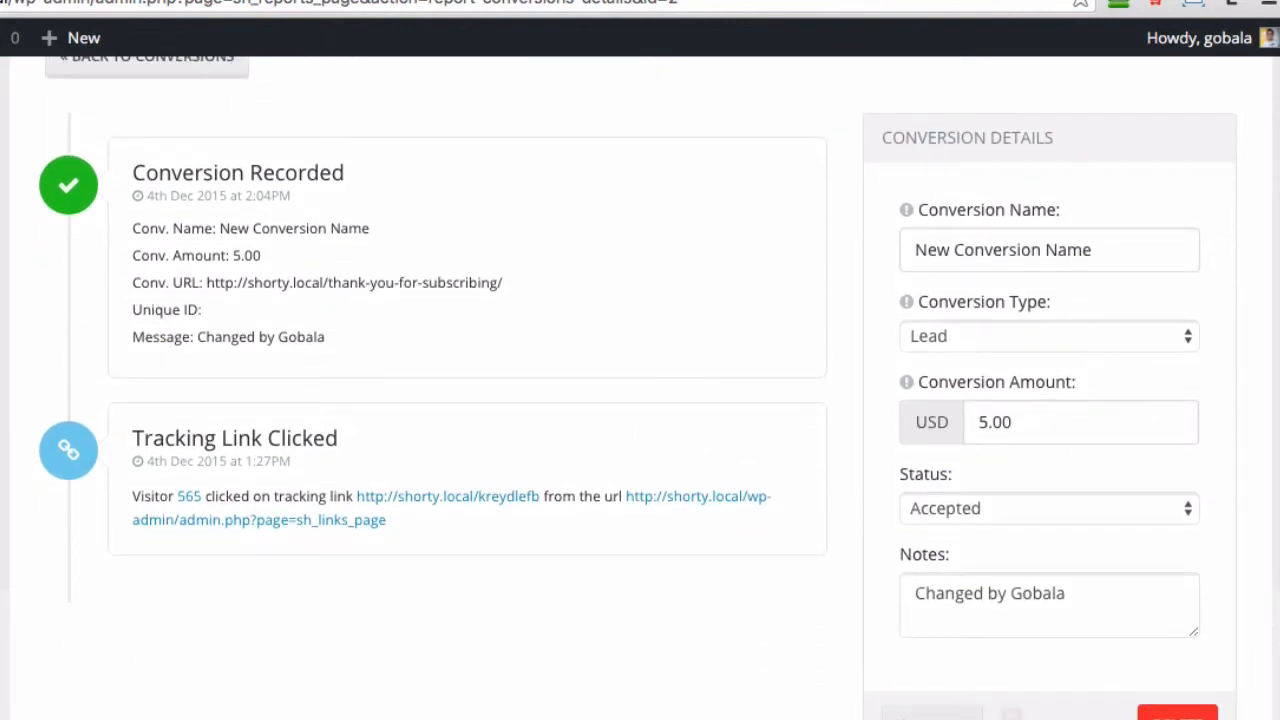
left_click(1178, 714)
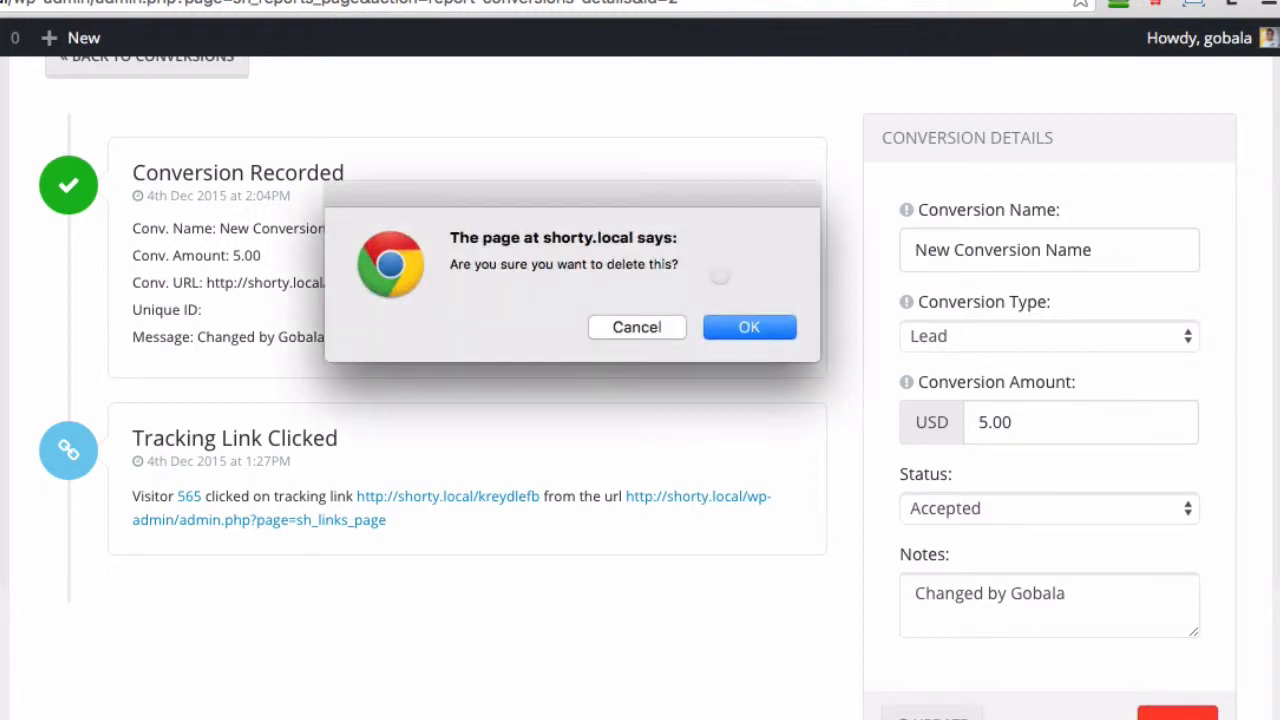
left_click(749, 330)
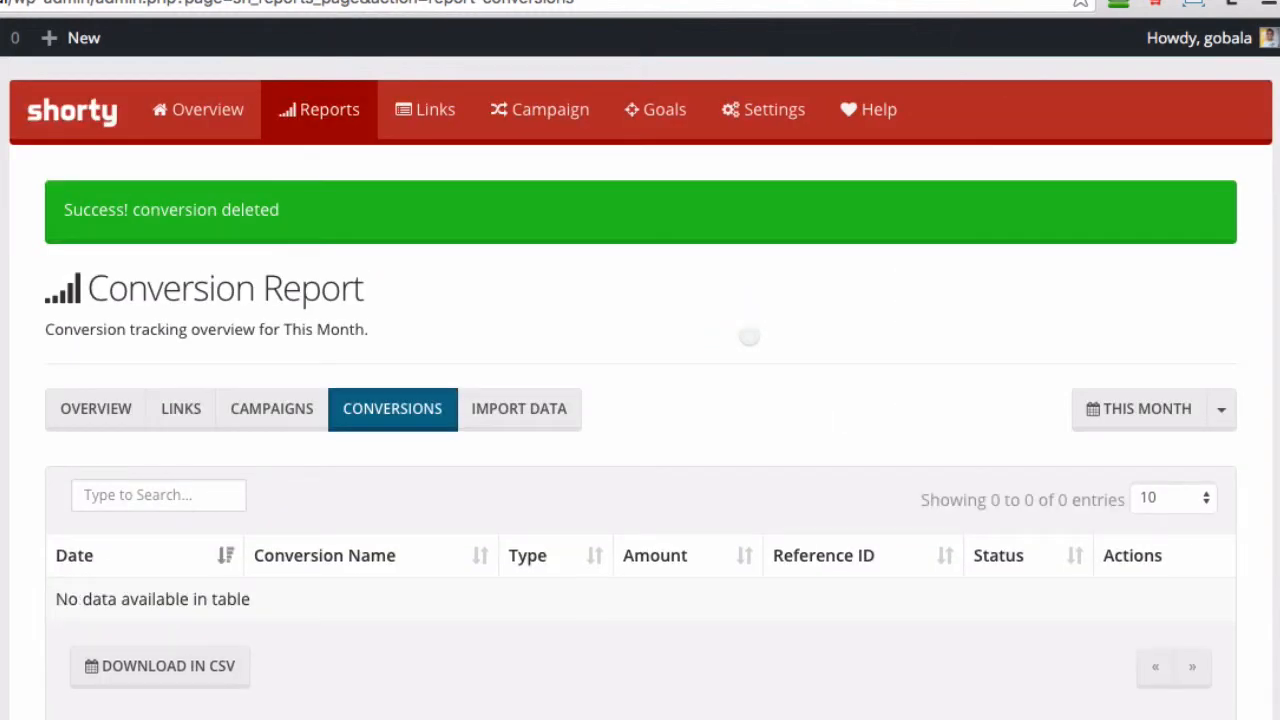
Review the performance overview report for this month
left_click(96, 410)
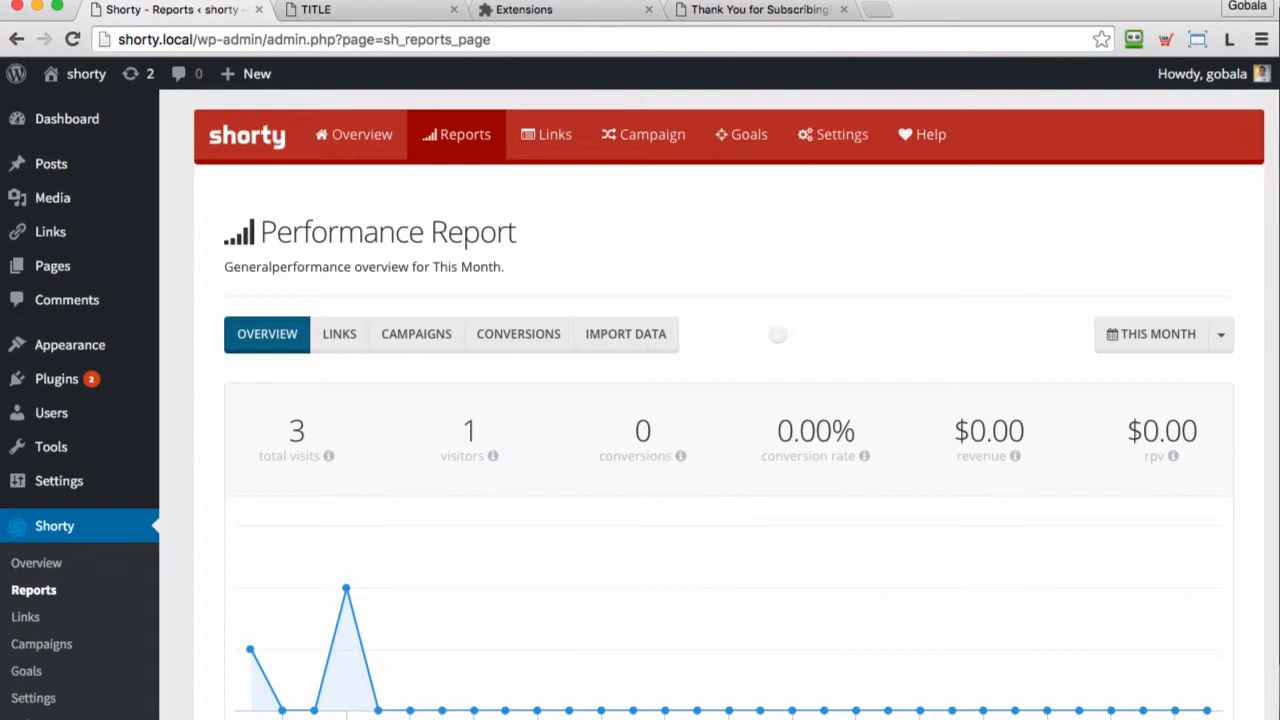
scroll(760, 360, "down", 3)
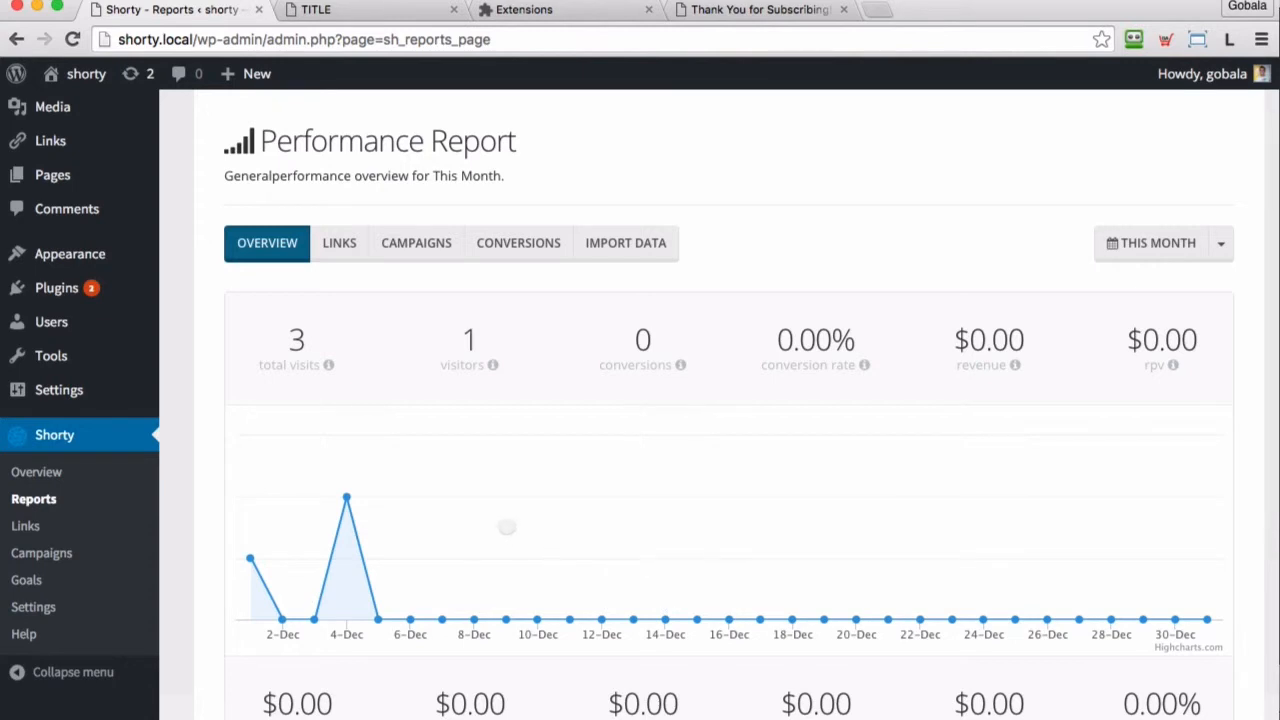
scroll(507, 527, "up", 3)
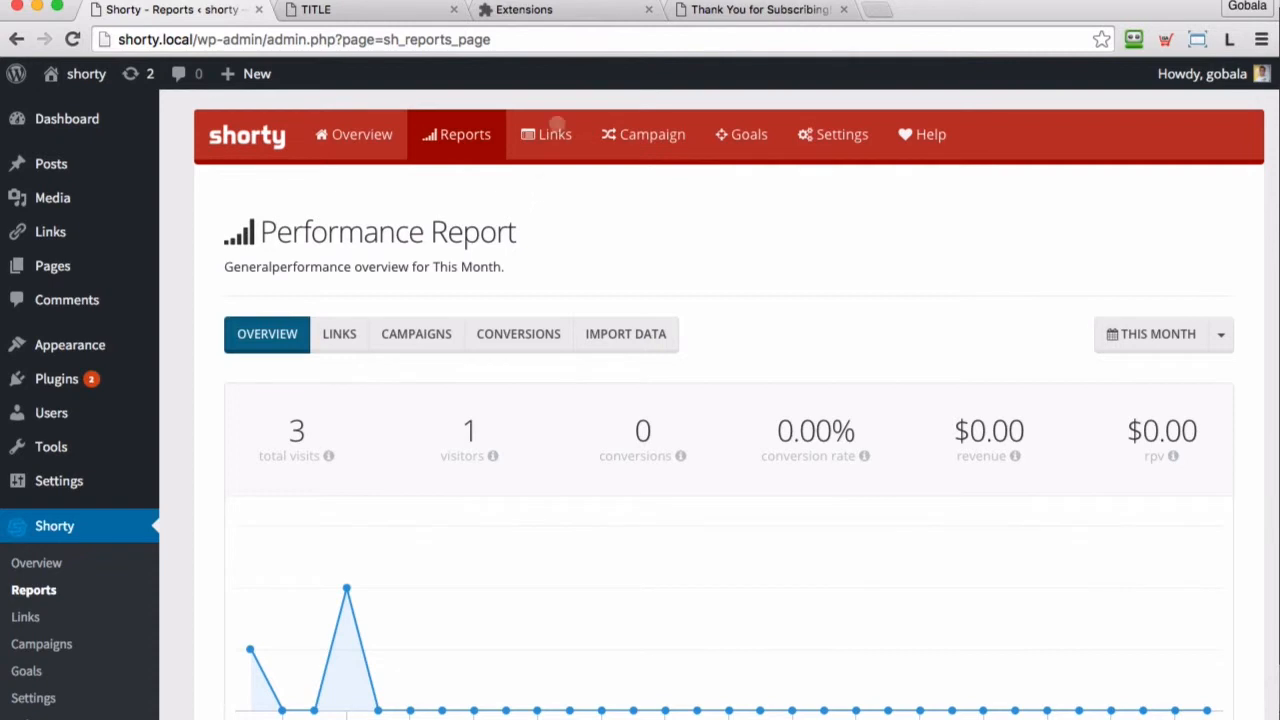
Visit the Kreydle tracking link from the links list, then close the page it opens
left_click(553, 132)
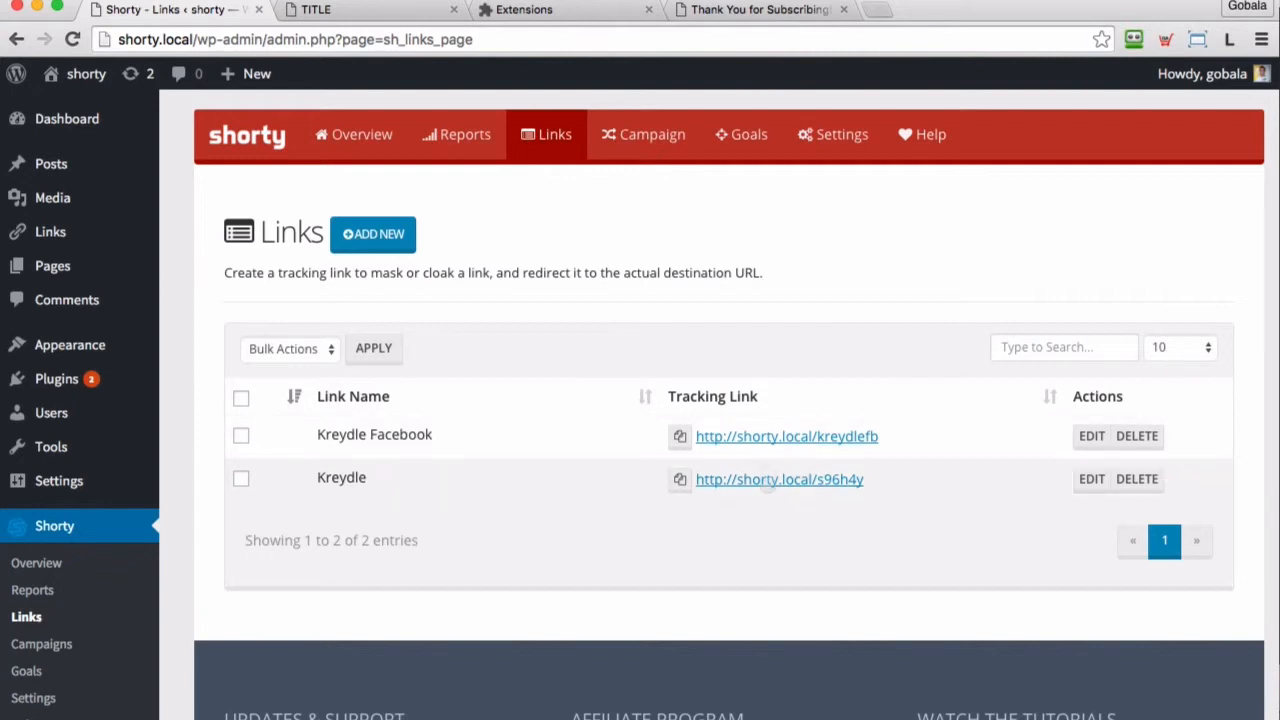
left_click(767, 482)
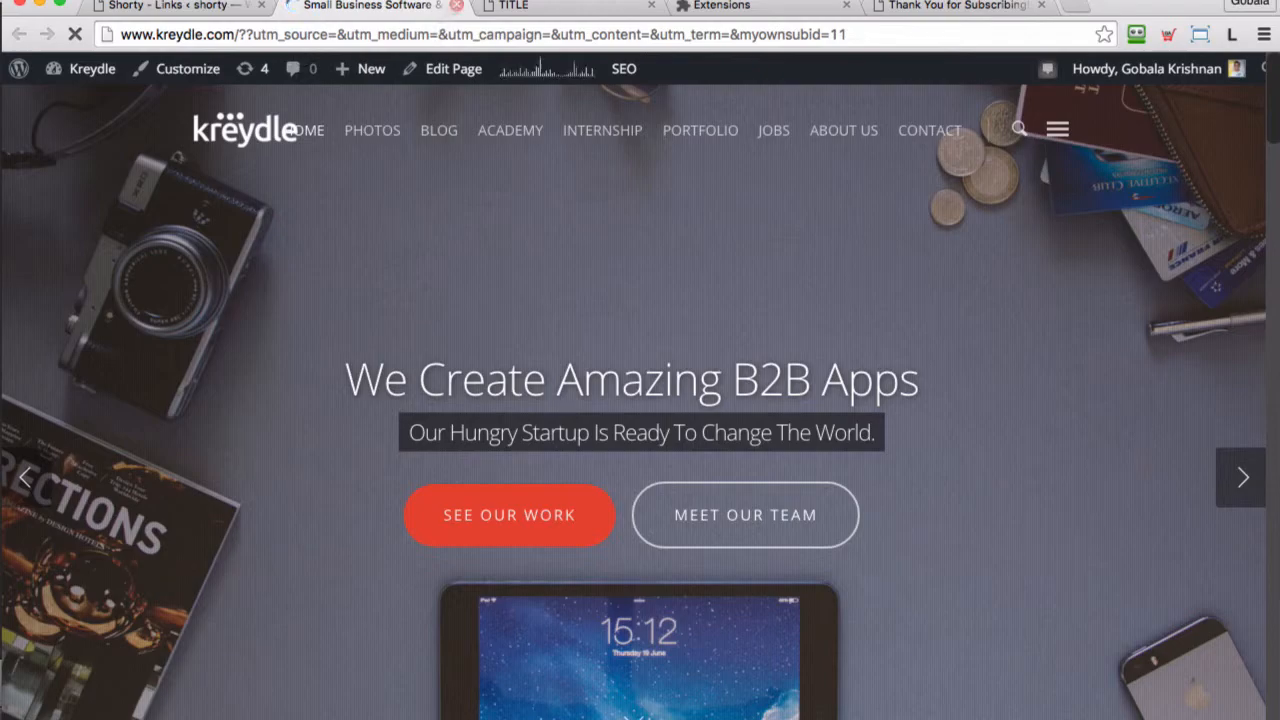
key("super+w")
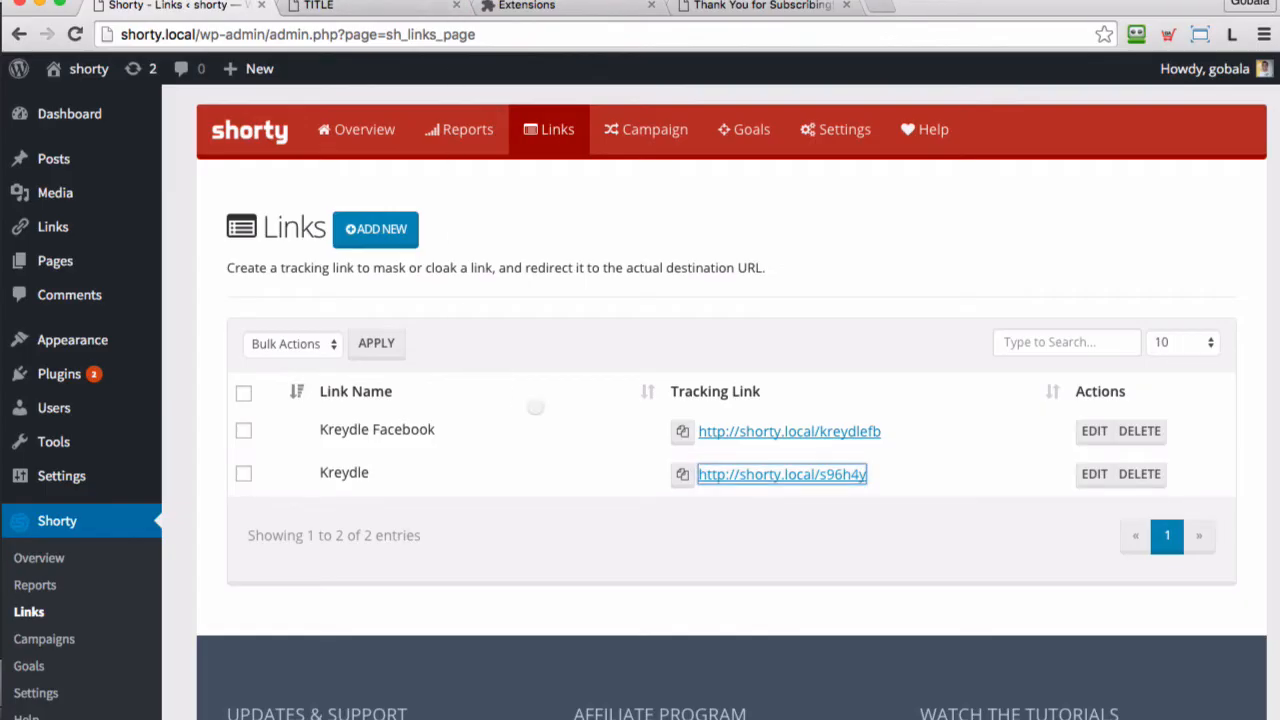
left_click(547, 412)
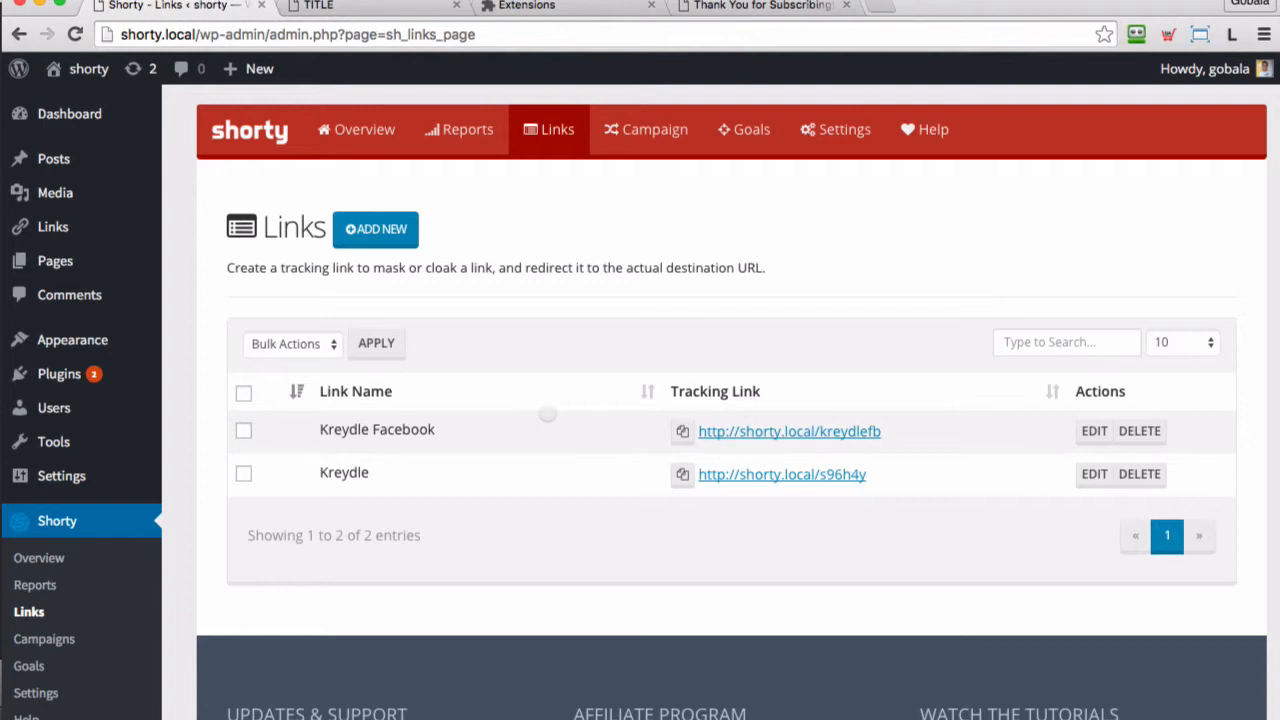
Open the New Subscriber goal for editing and copy the URL of its on-site conversion page
left_click(746, 138)
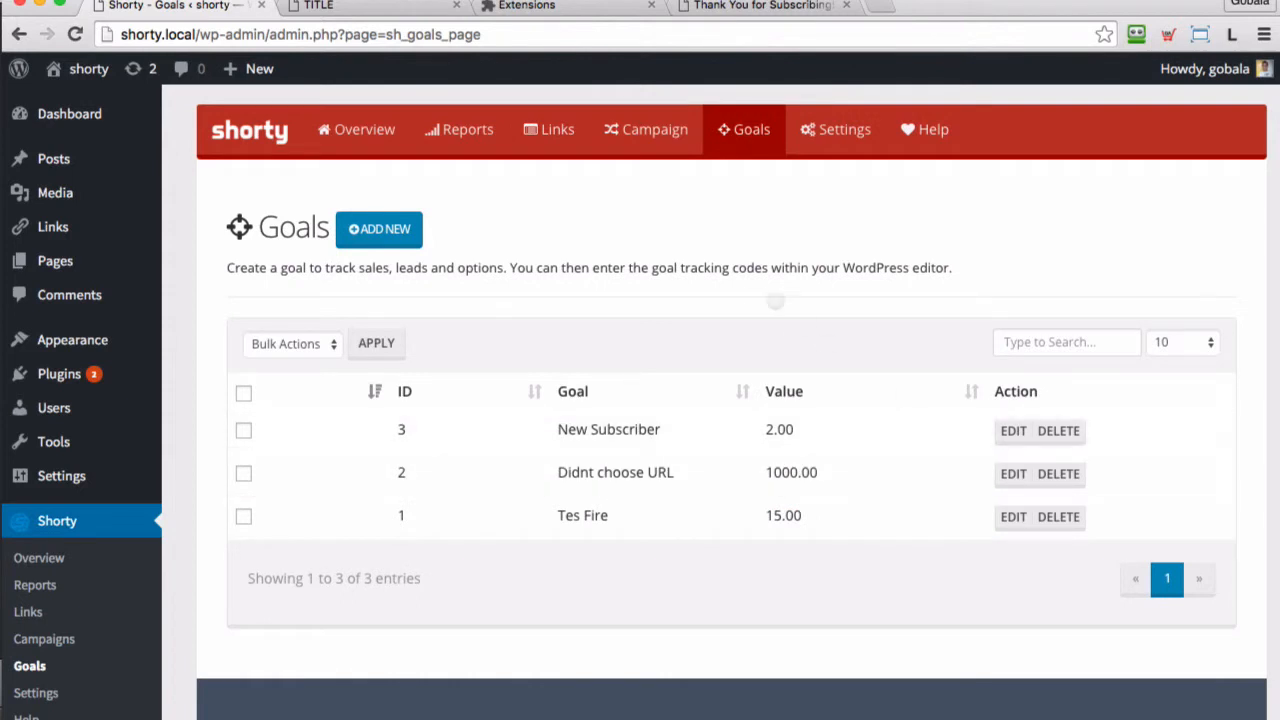
left_click(1013, 430)
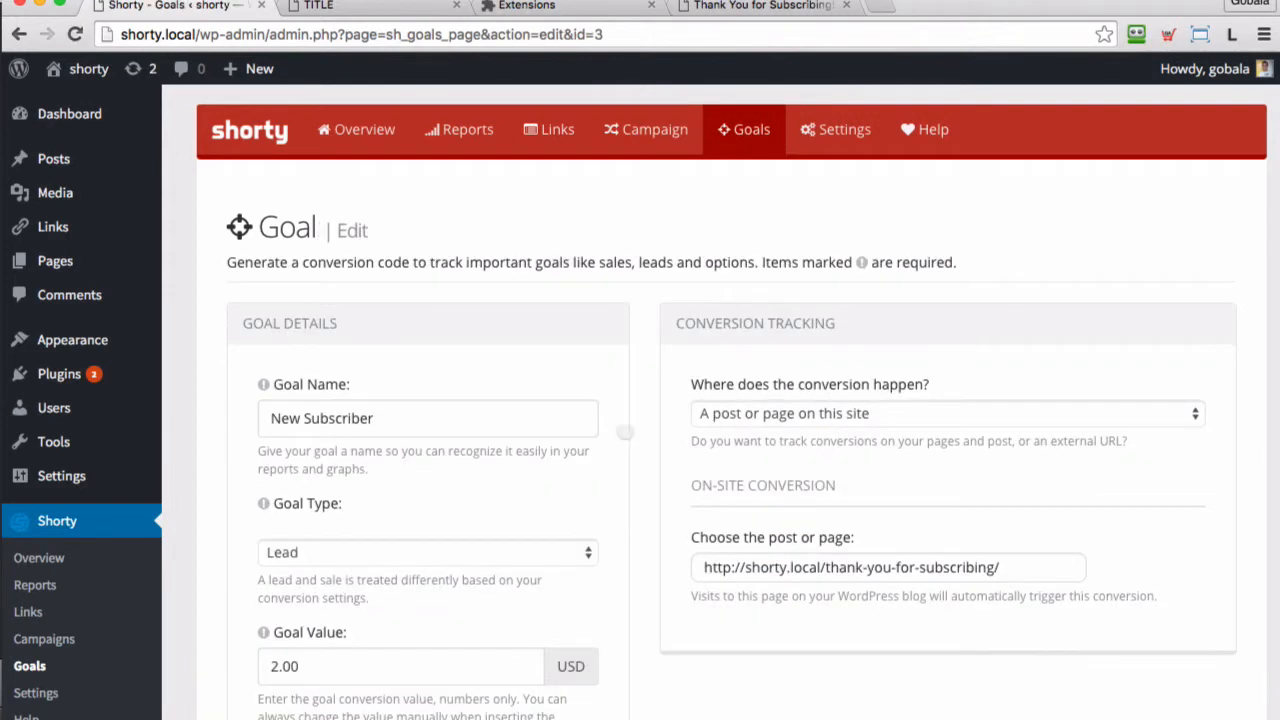
triple_click(752, 568)
key("super+c")
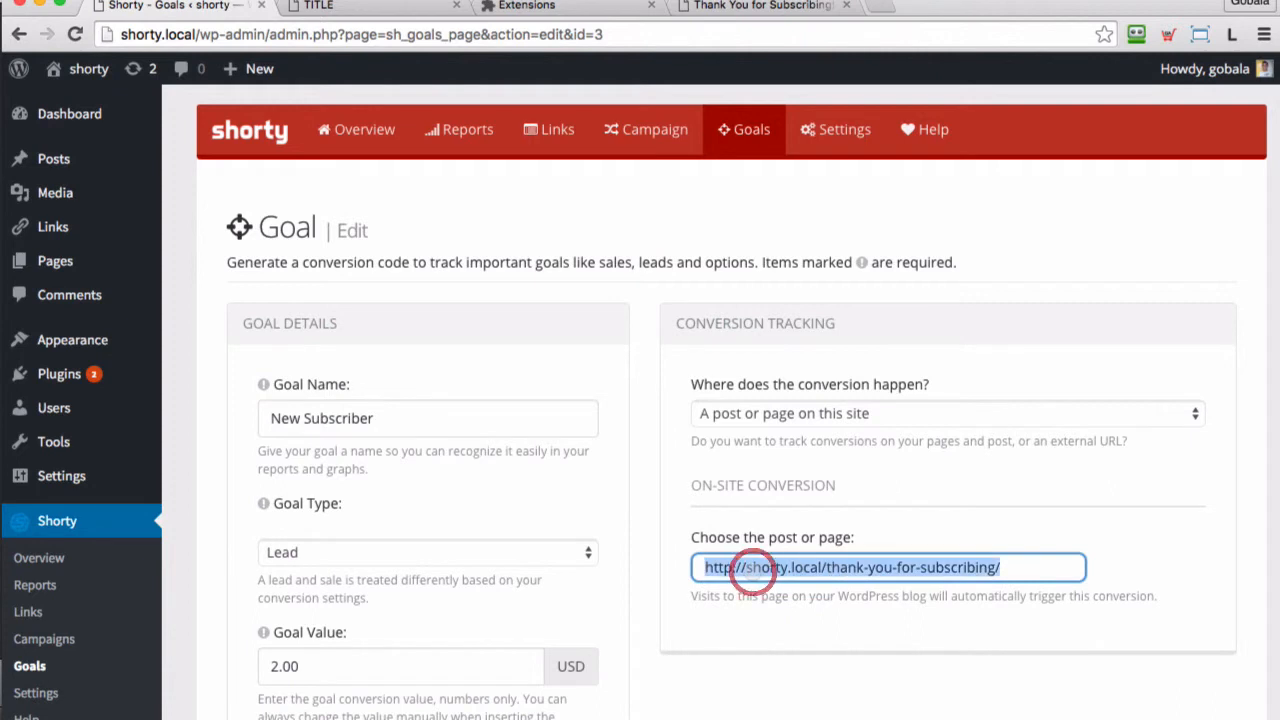
left_click(641, 268)
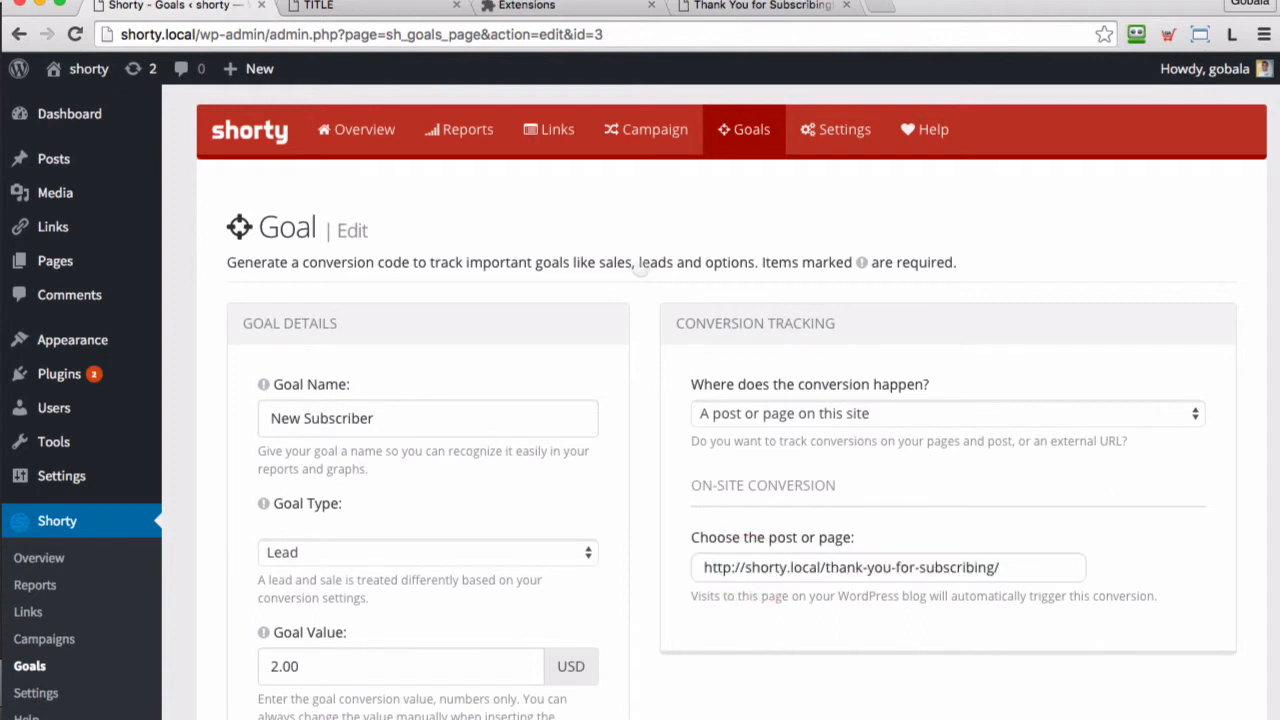
Check this month's performance report, then load the copied thank-you-for-subscribing URL in the already open thank-you page tab
left_click(459, 140)
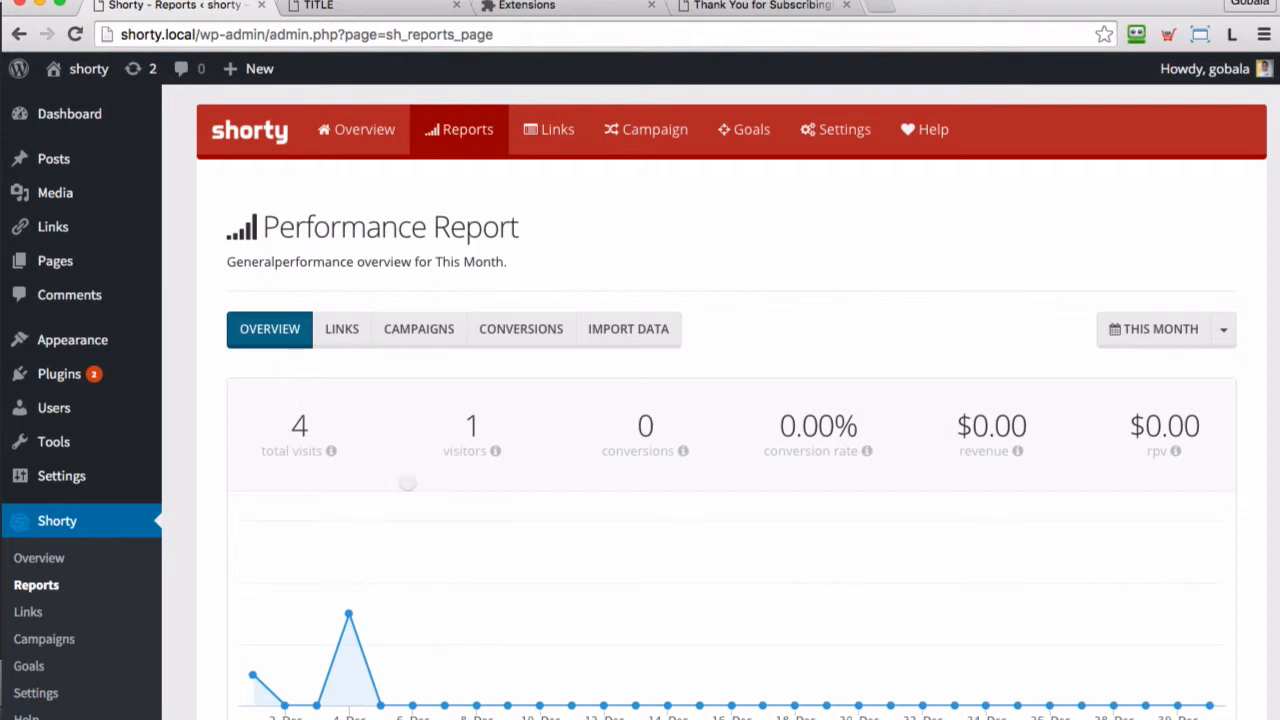
left_click(762, 6)
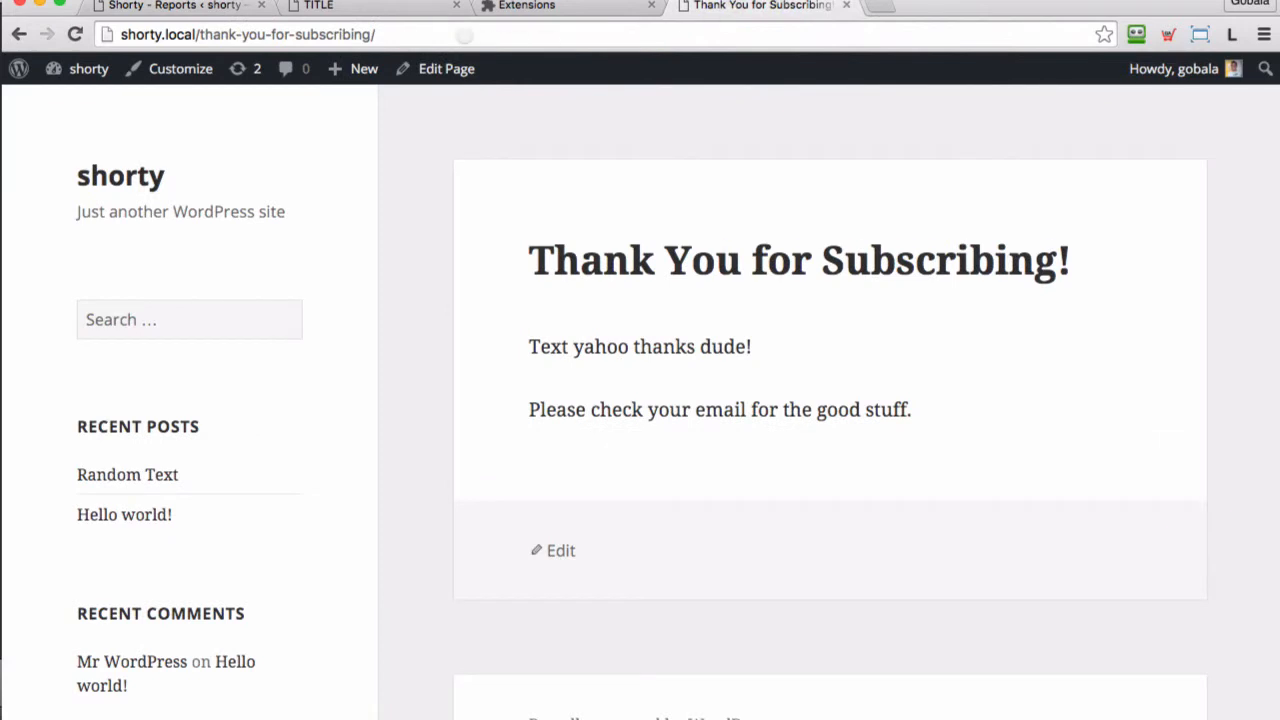
left_click(465, 35)
key("super+v")
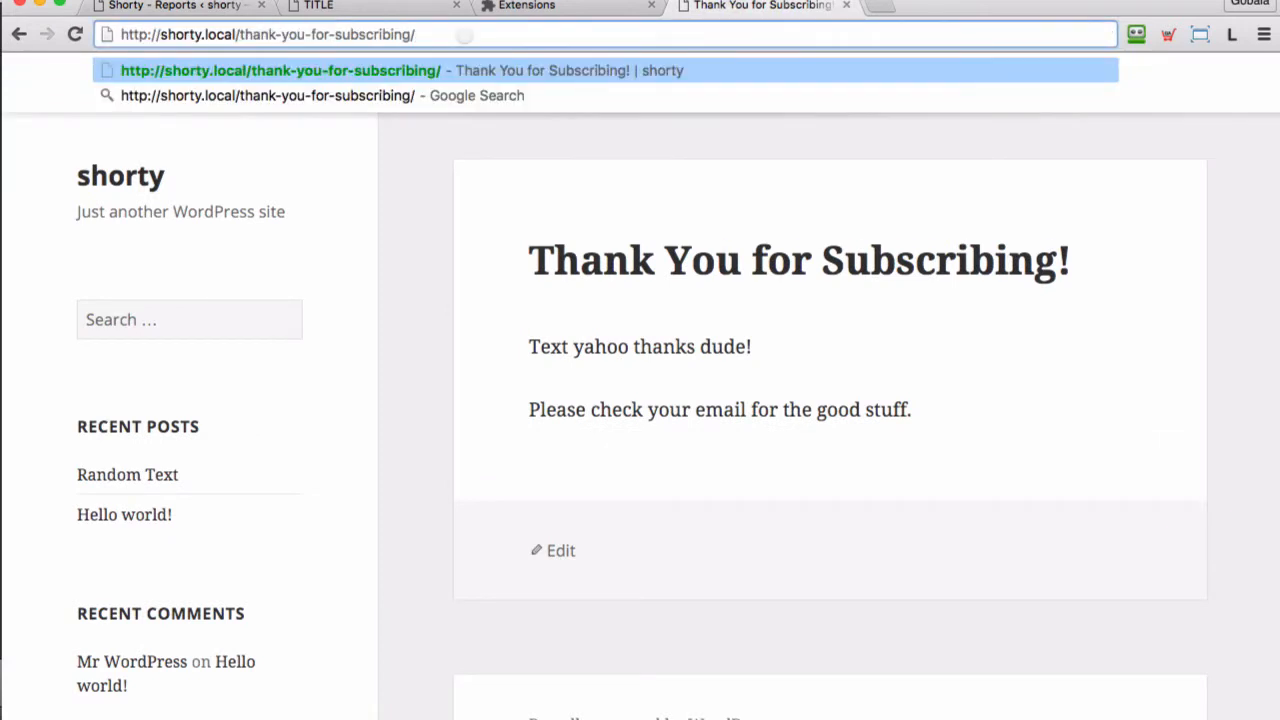
key("Return")
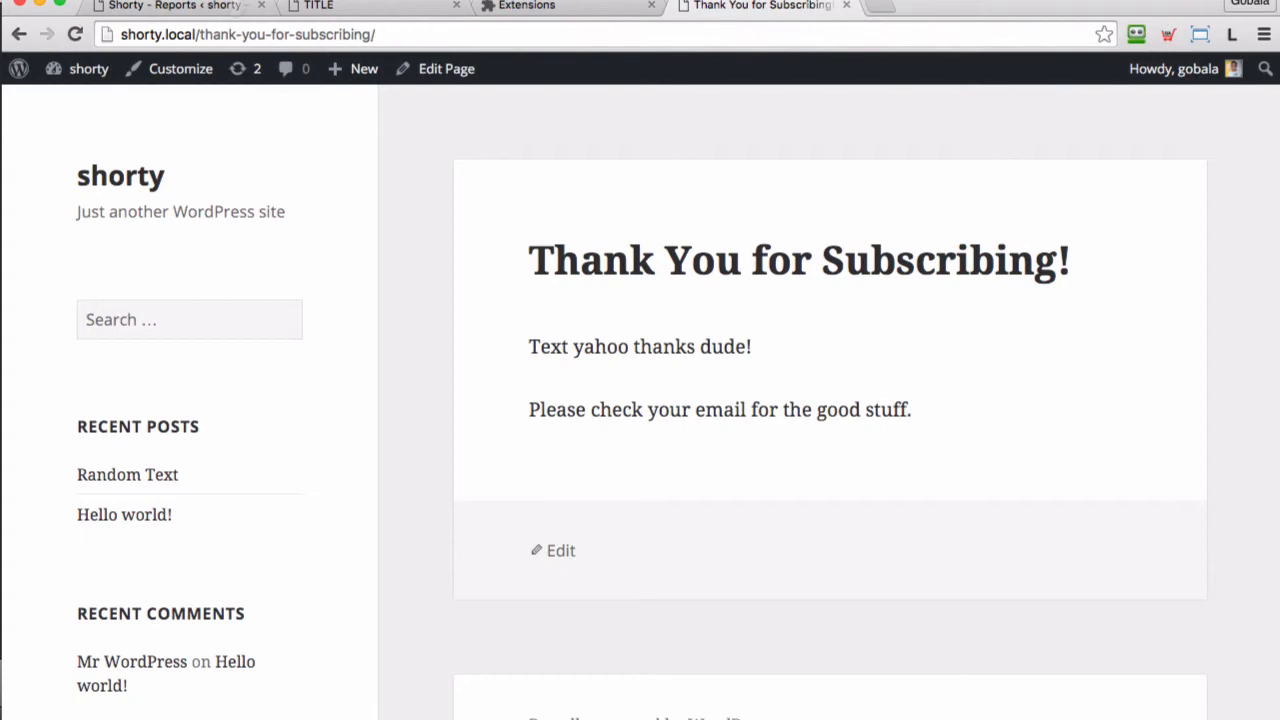
Return to the performance report and reload this month's overview to check the recorded conversion
key("super+1")
left_click(268, 334)
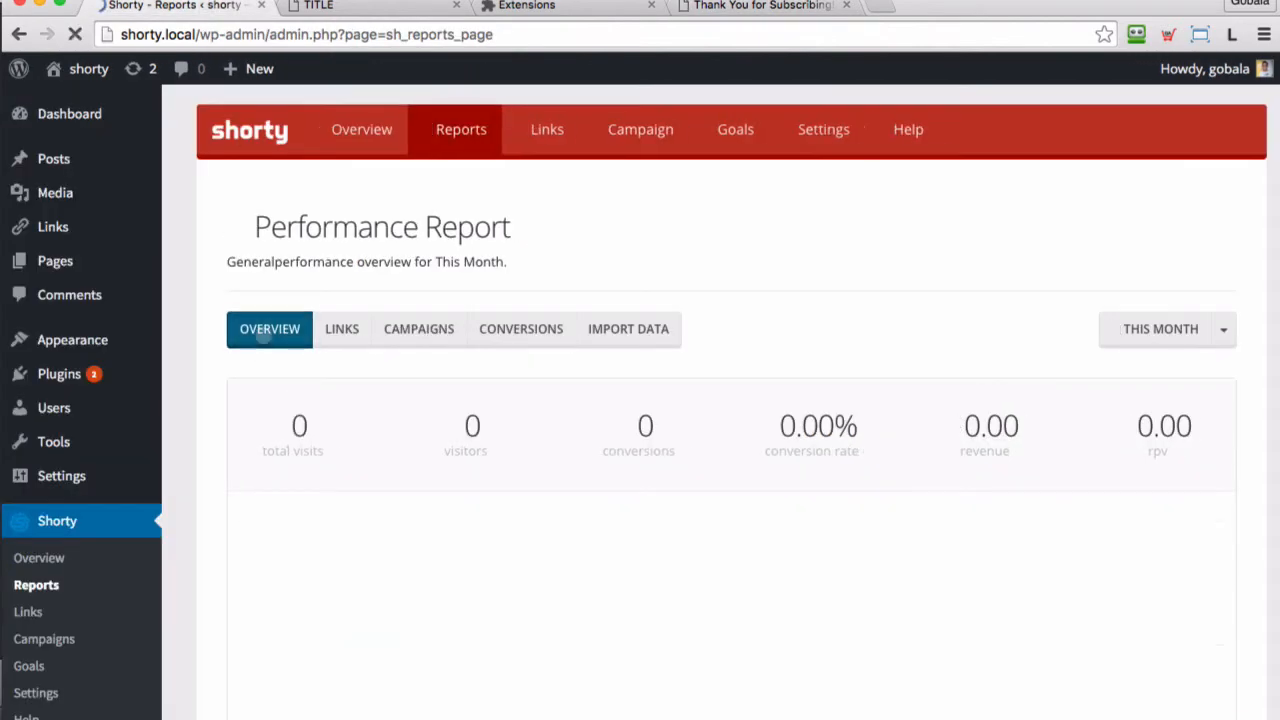